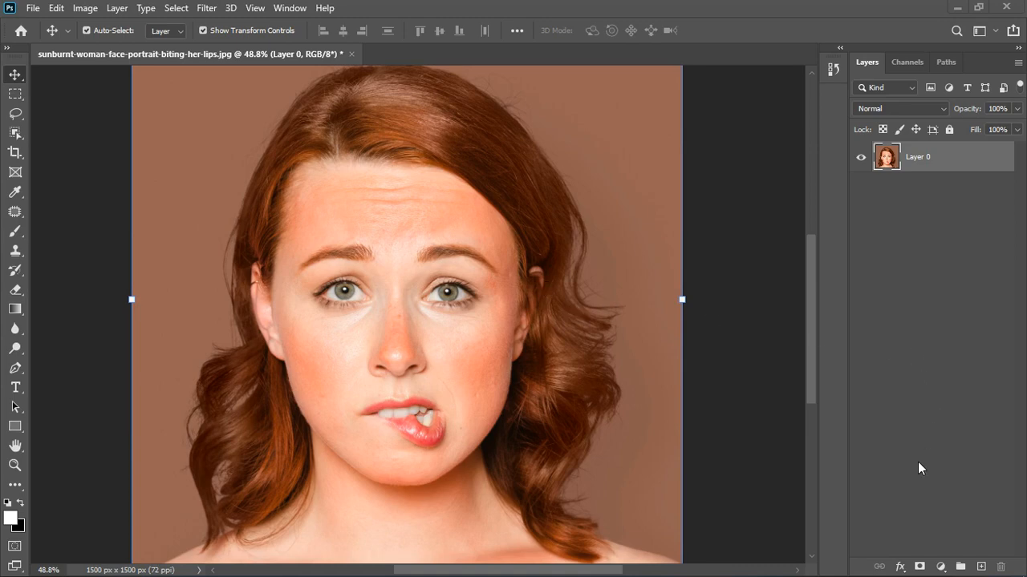
Add a Hue/Saturation adjustment layer above the portrait and move its properties clear of the face
left_click(942, 566)
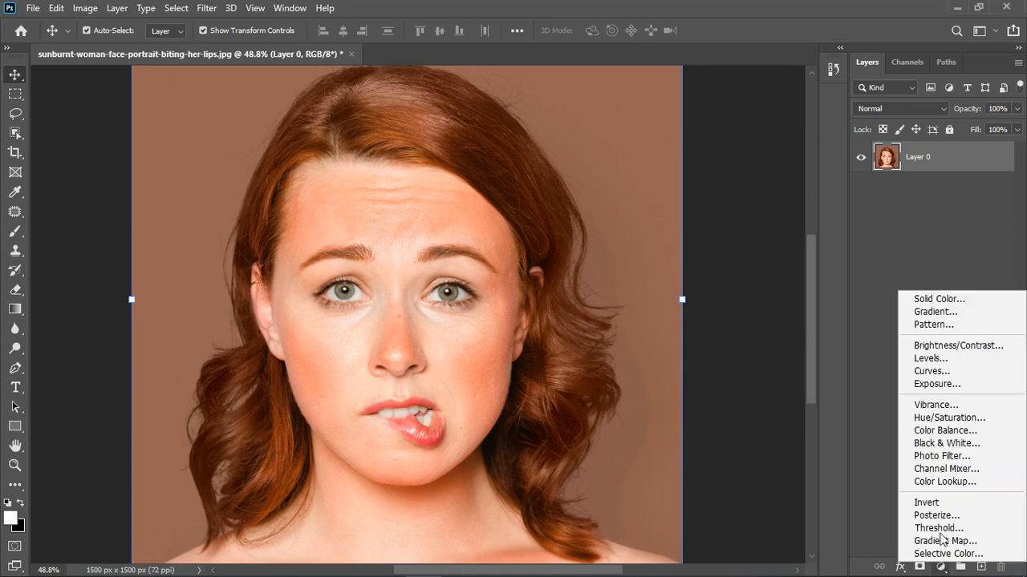
left_click(946, 419)
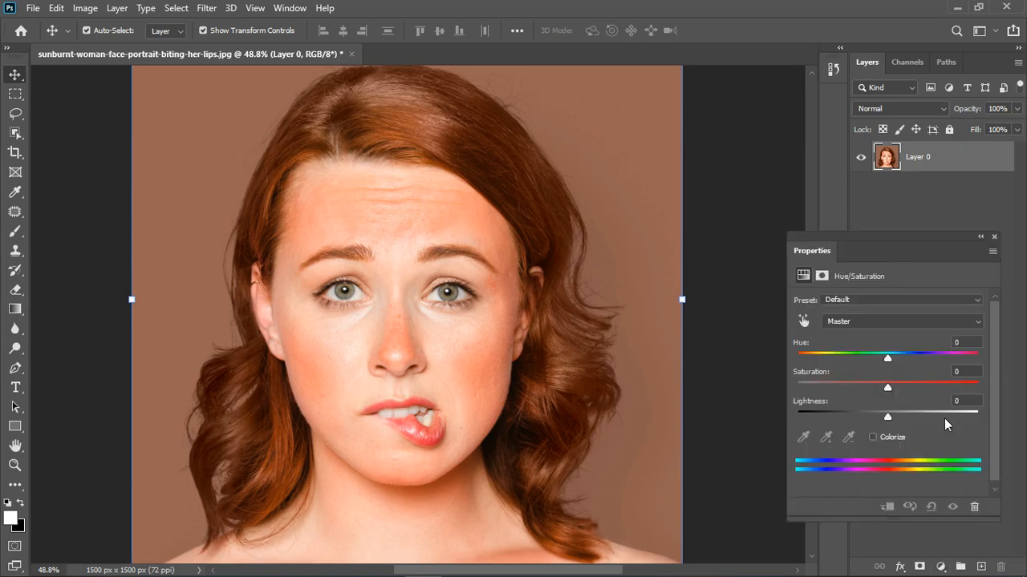
left_click_drag(899, 241, 788, 133)
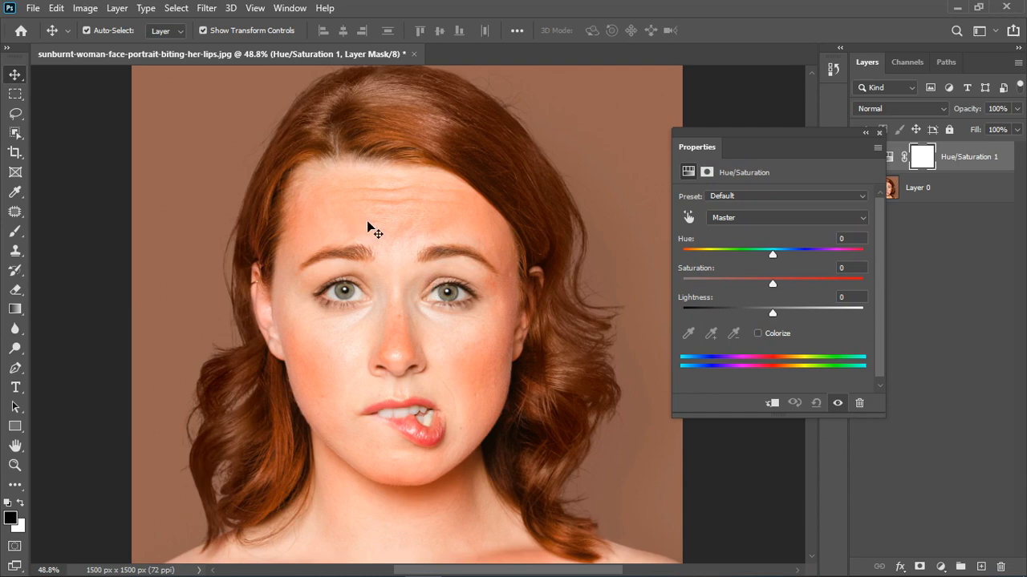
scroll(419, 370, "up", 5)
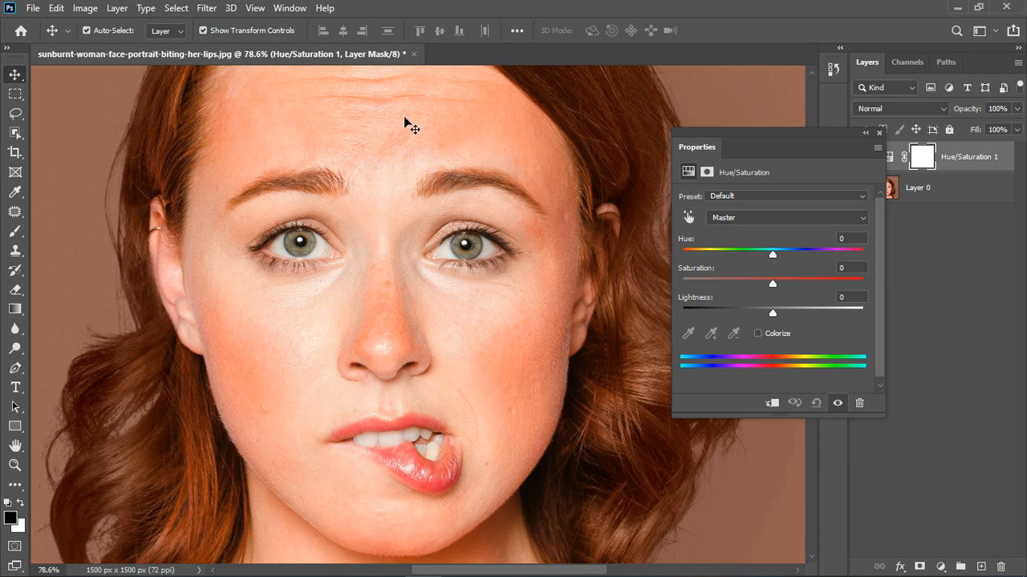
scroll(404, 116, "down", 5)
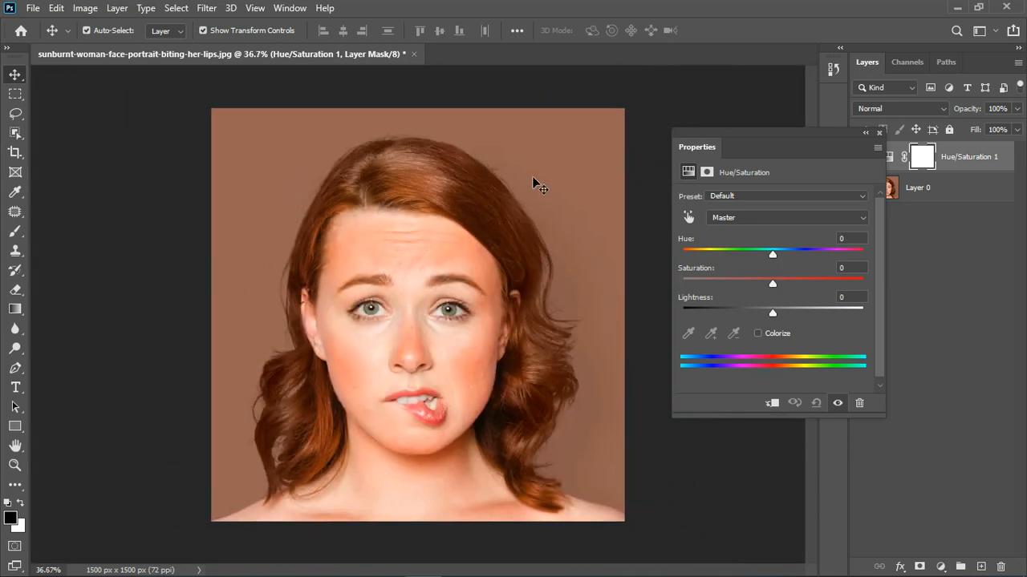
scroll(466, 374, "up", 2)
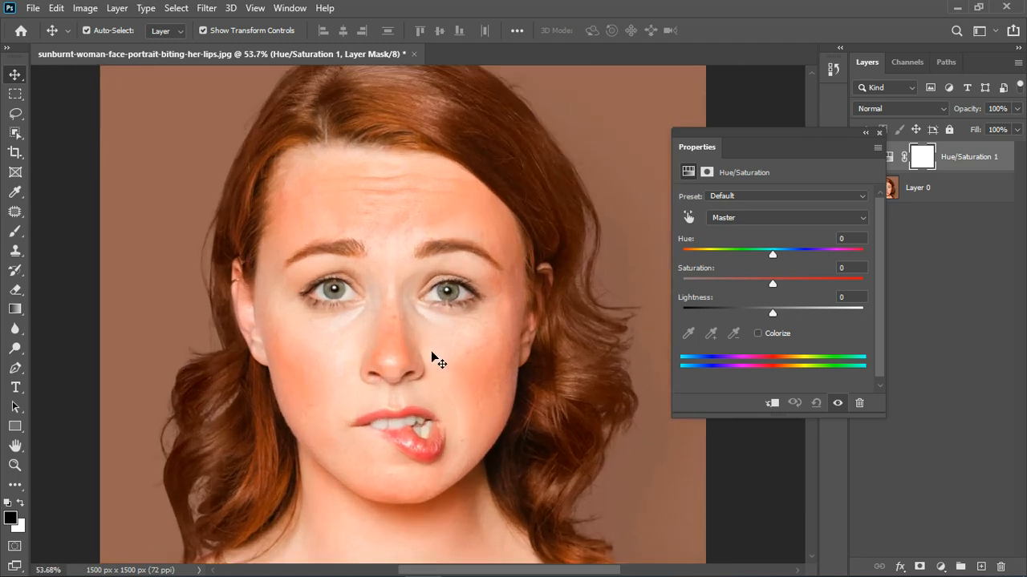
left_click_drag(770, 130, 730, 102)
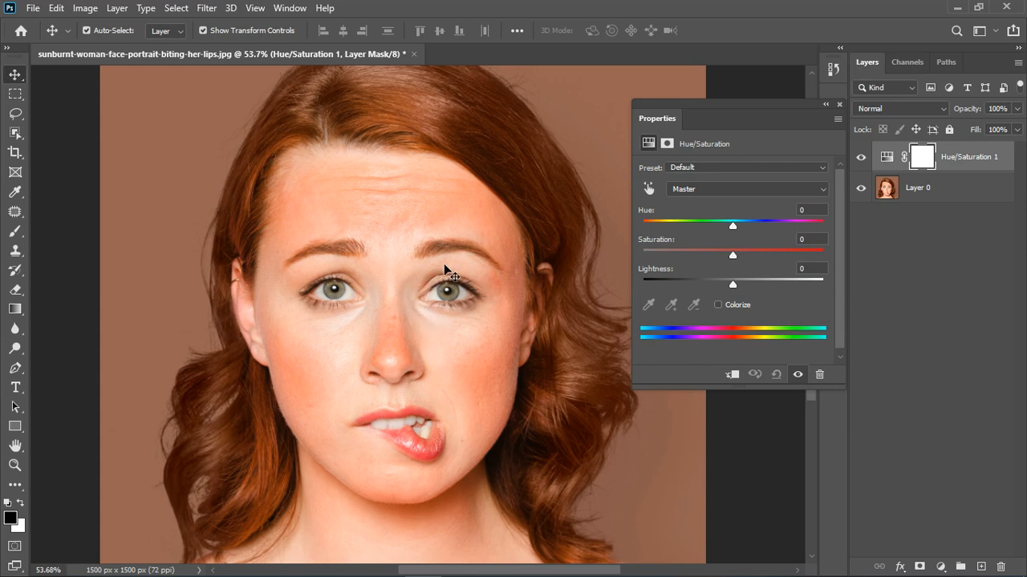
Examine the list of colour ranges offered by the Hue/Saturation adjustment, keeping Master selected
left_click(807, 192)
left_click(742, 200)
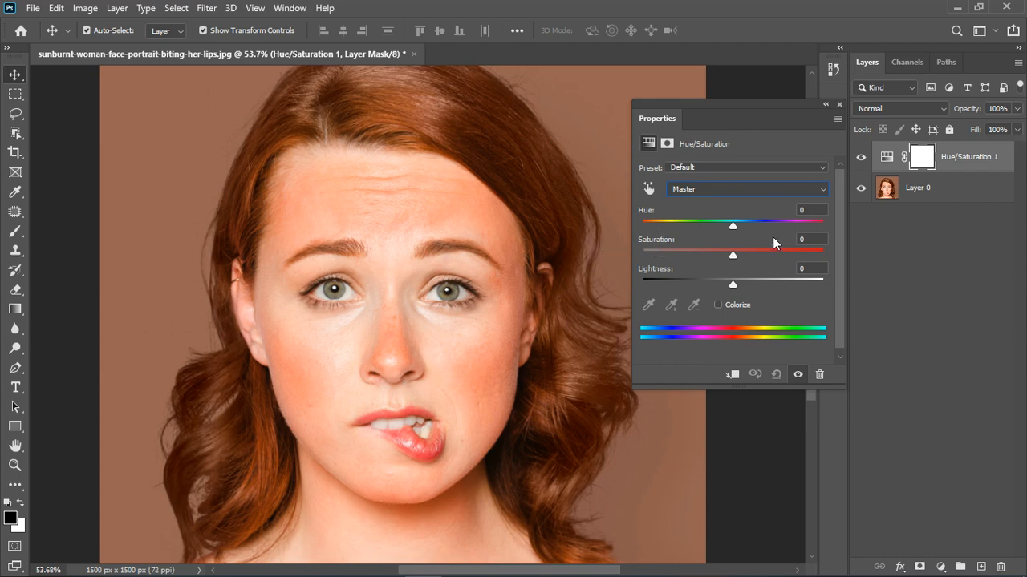
left_click(757, 189)
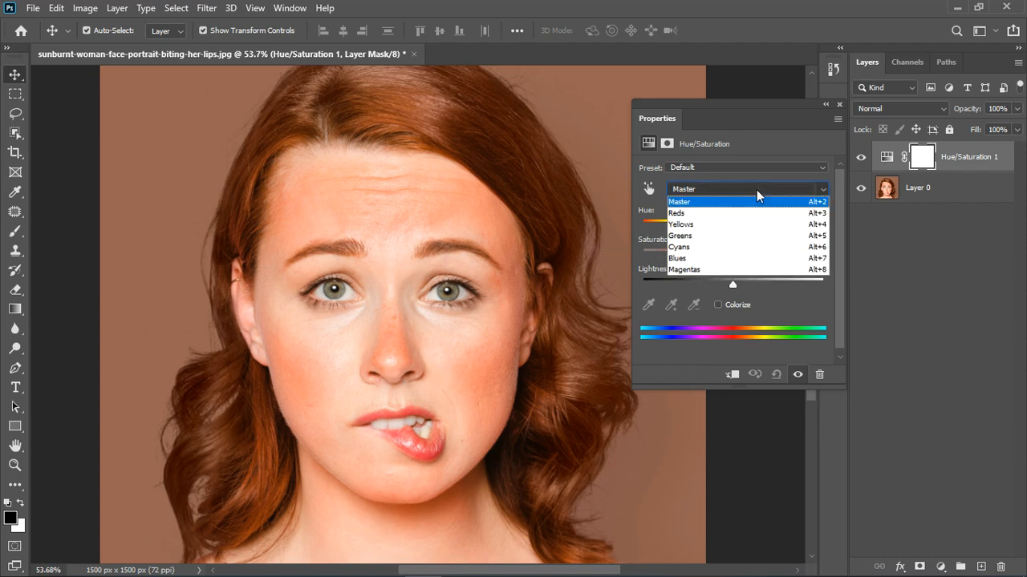
left_click(702, 203)
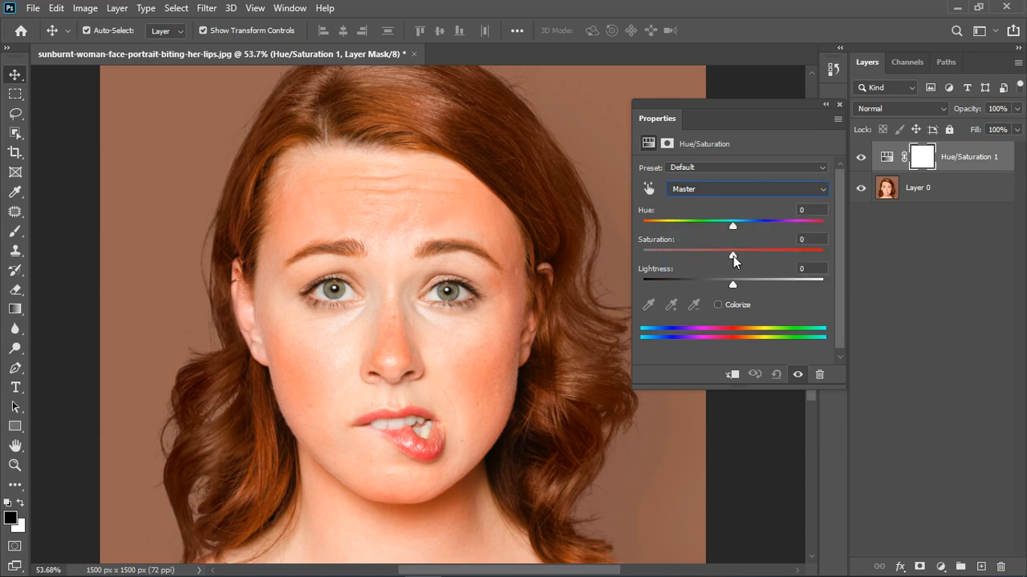
left_click(714, 191)
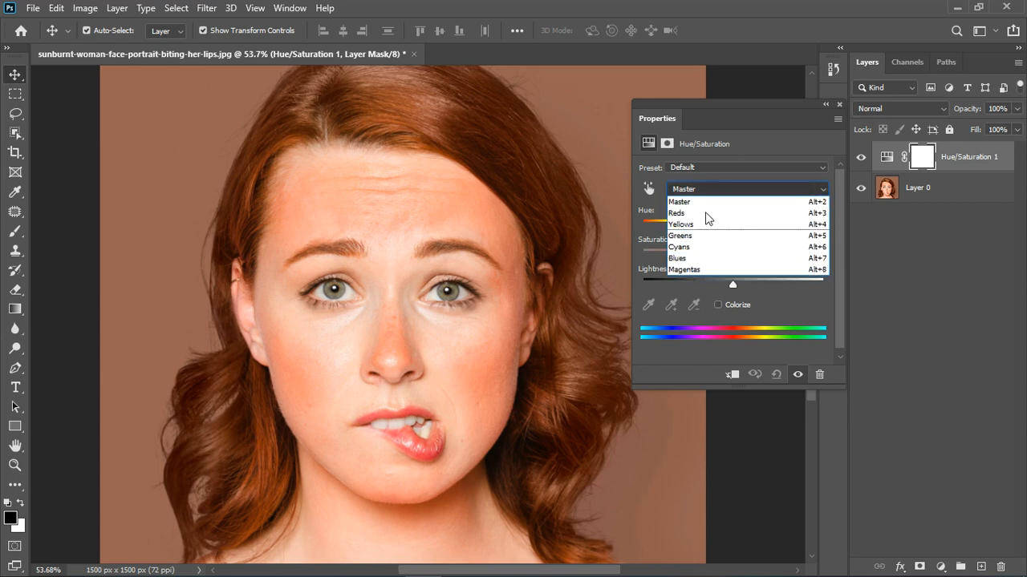
left_click(707, 187)
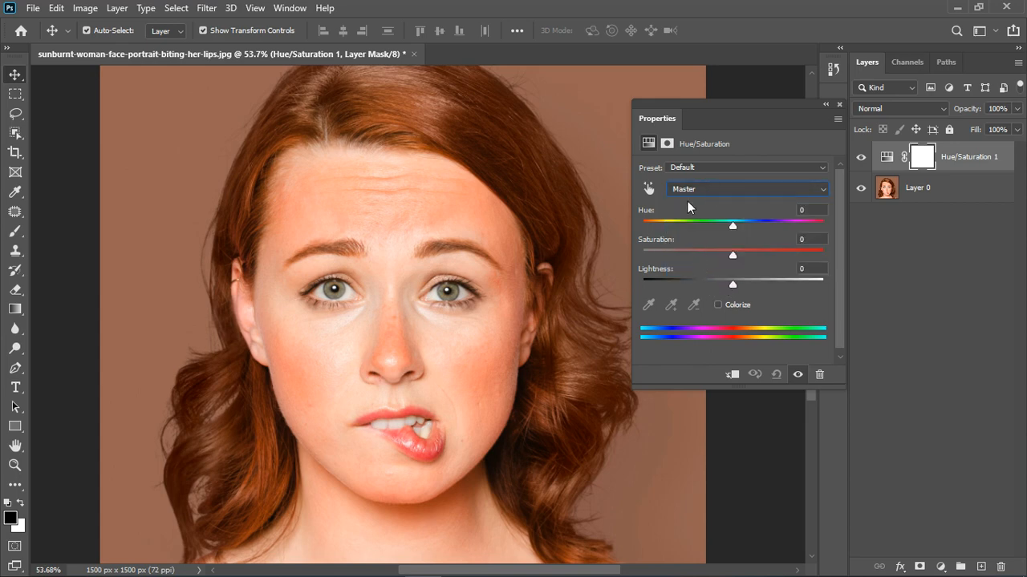
left_click(719, 191)
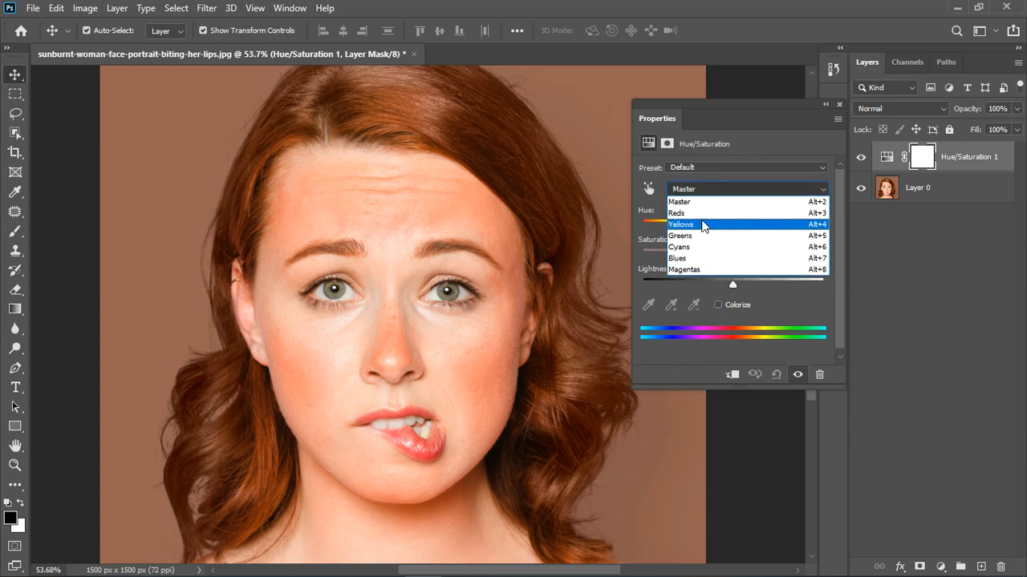
left_click(706, 194)
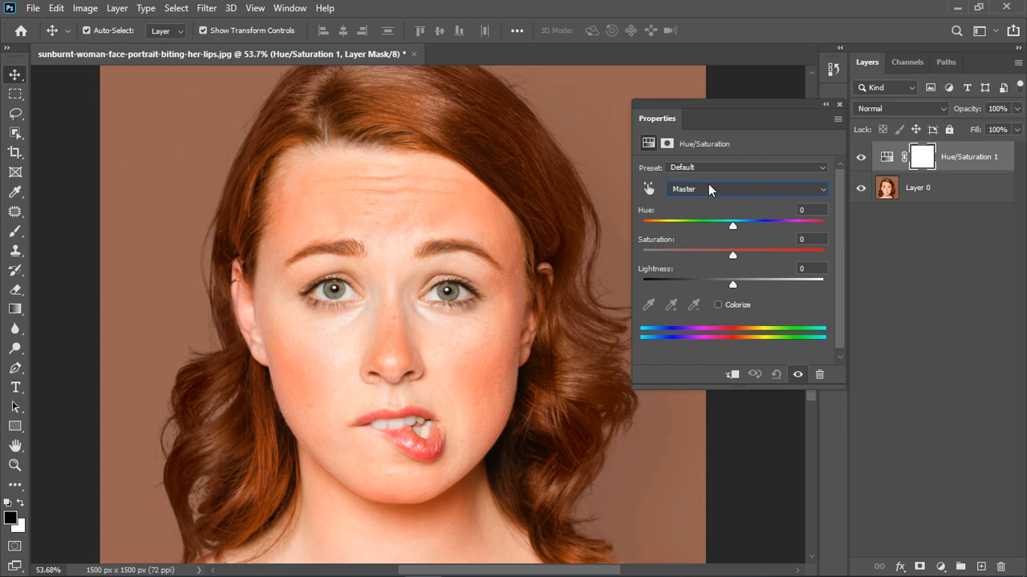
left_click(712, 186)
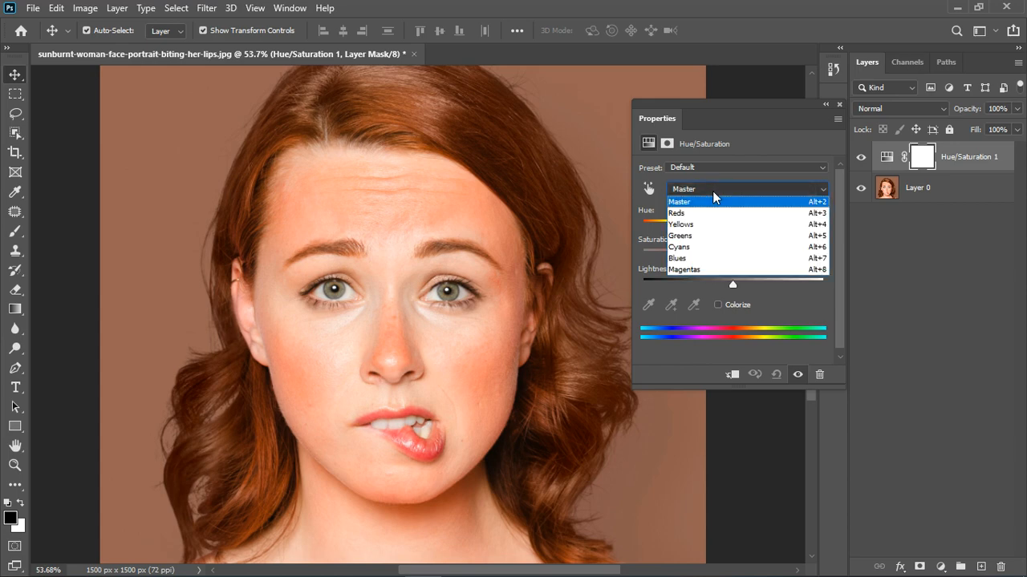
left_click(712, 193)
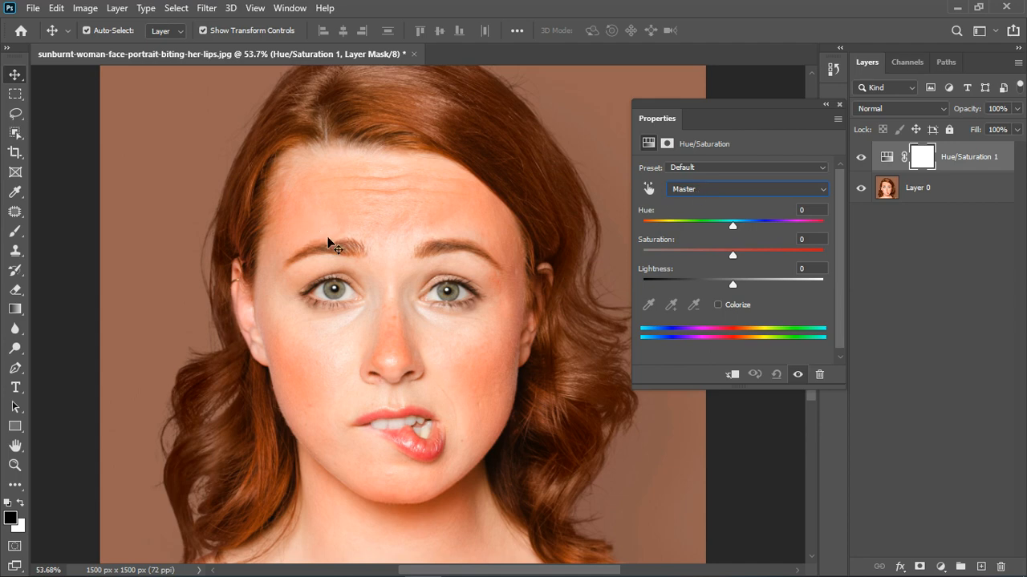
Examine the Reds, Yellows and Blues ranges of the Hue/Saturation adjustment and return to Master
left_click(732, 186)
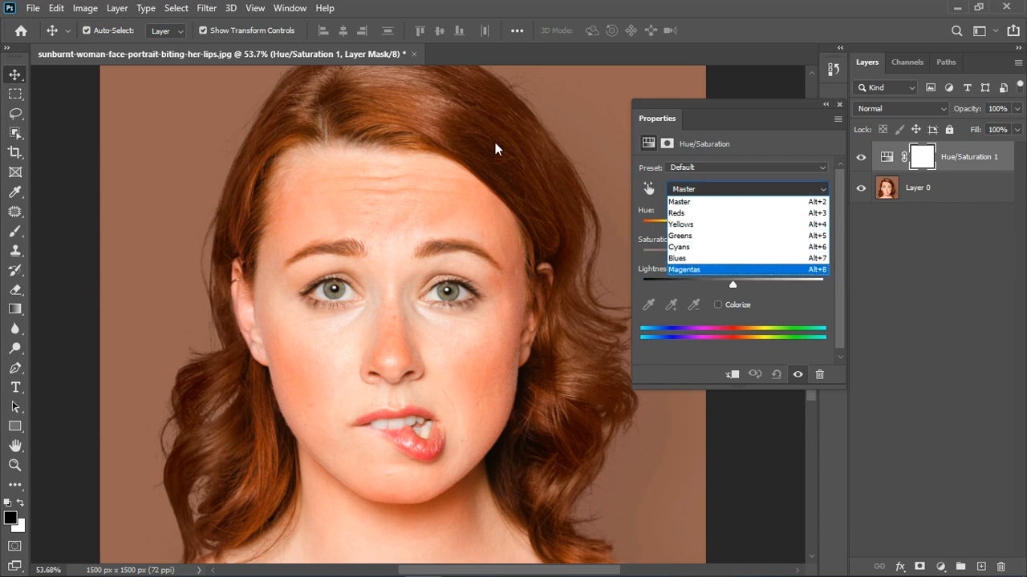
left_click(696, 214)
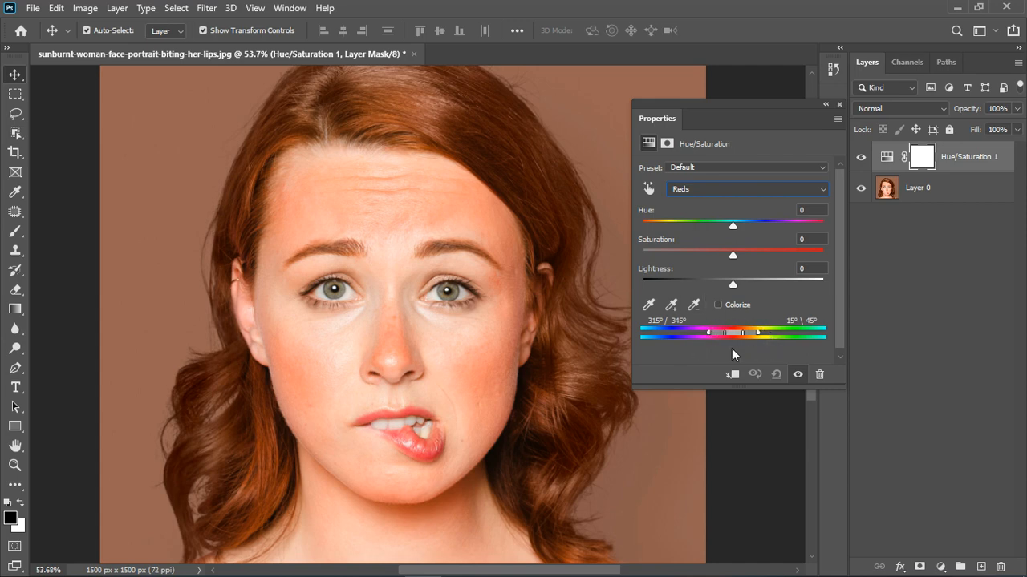
left_click(697, 190)
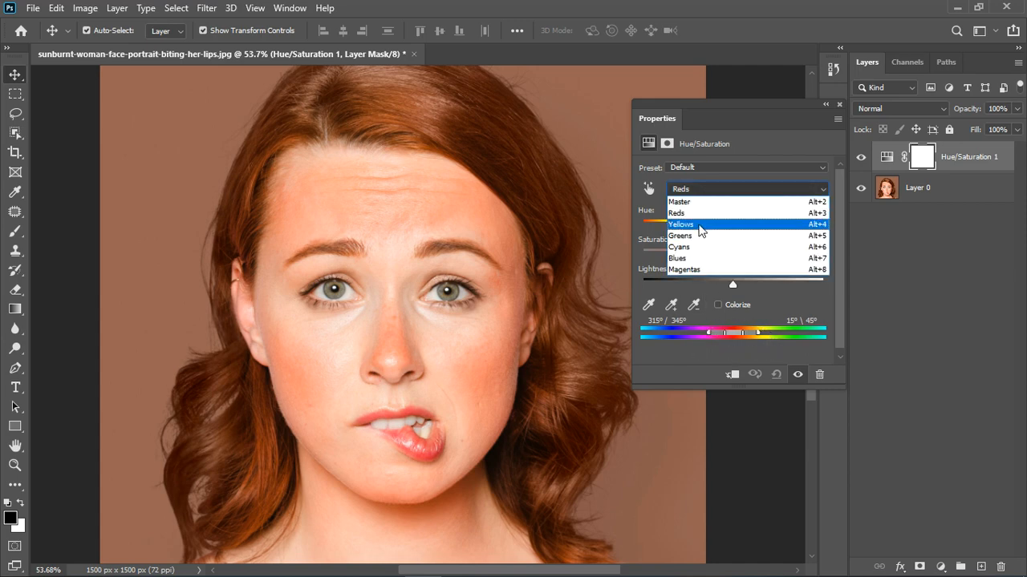
left_click(698, 224)
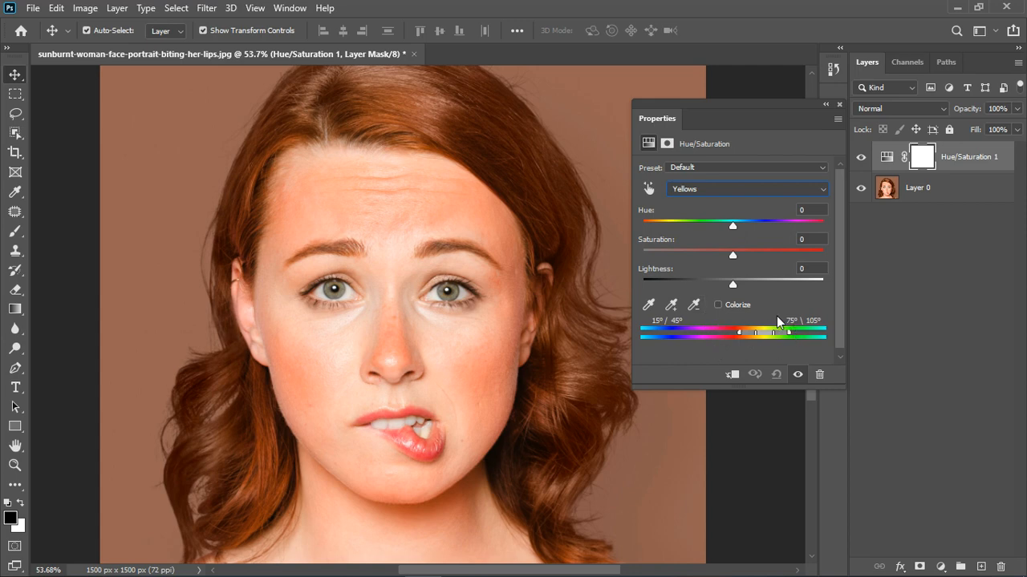
left_click(683, 190)
left_click(683, 258)
left_click(720, 193)
left_click(721, 201)
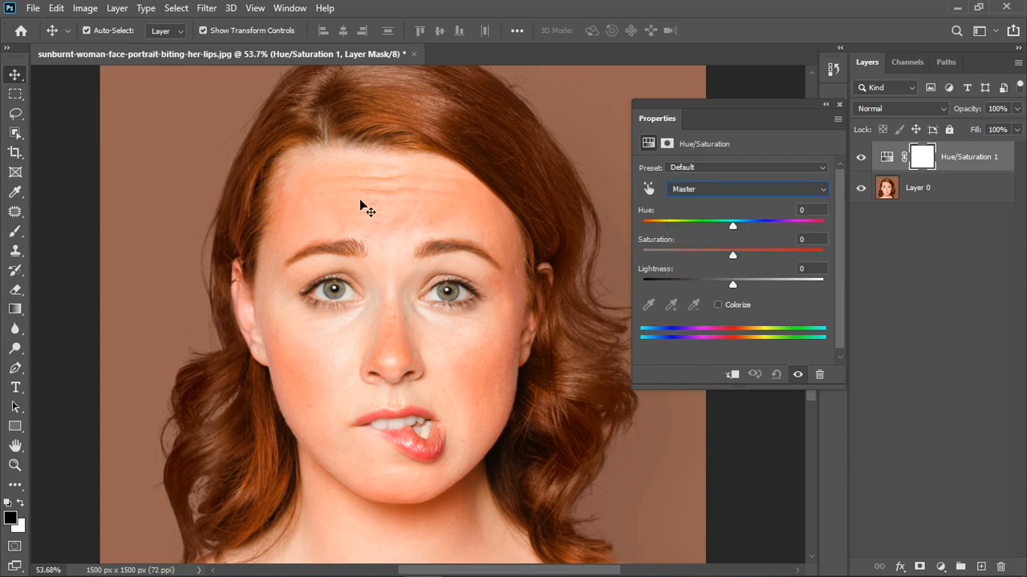
Try small slider adjustments on the Magentas range and shift the Reds hue to -3
left_click(703, 191)
left_click(701, 269)
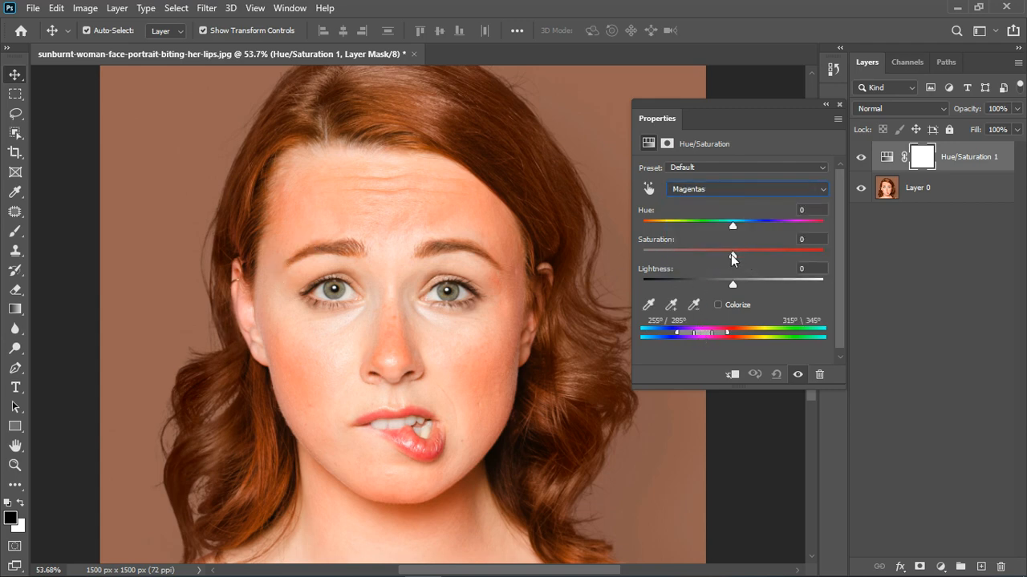
left_click_drag(731, 255, 726, 230)
left_click(718, 188)
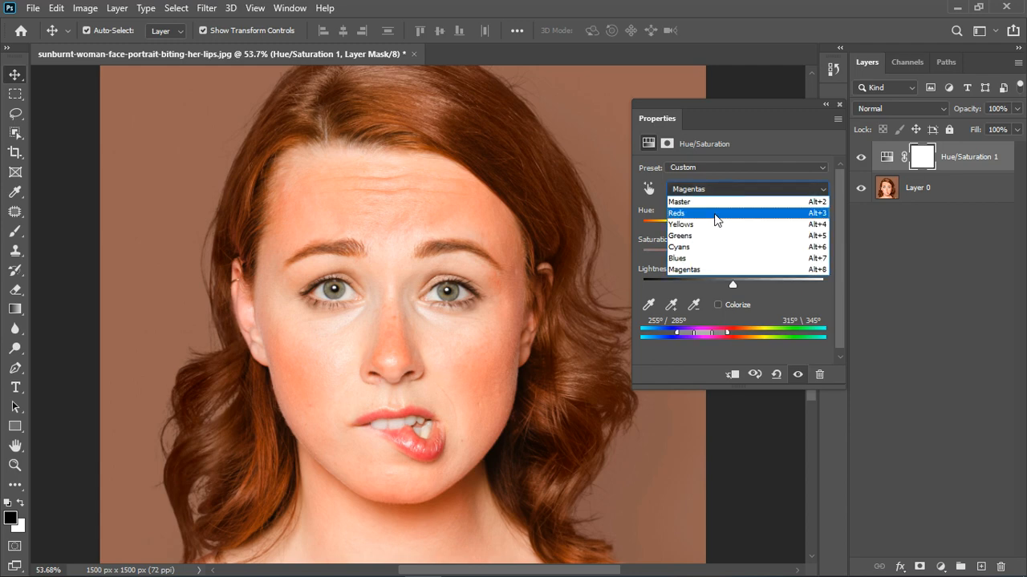
left_click(718, 216)
mouse_move(722, 227)
left_mouse_down()
mouse_move(657, 228)
mouse_move(822, 242)
mouse_move(637, 242)
mouse_move(802, 241)
mouse_move(652, 242)
mouse_move(771, 242)
mouse_move(723, 237)
mouse_move(726, 209)
left_mouse_up()
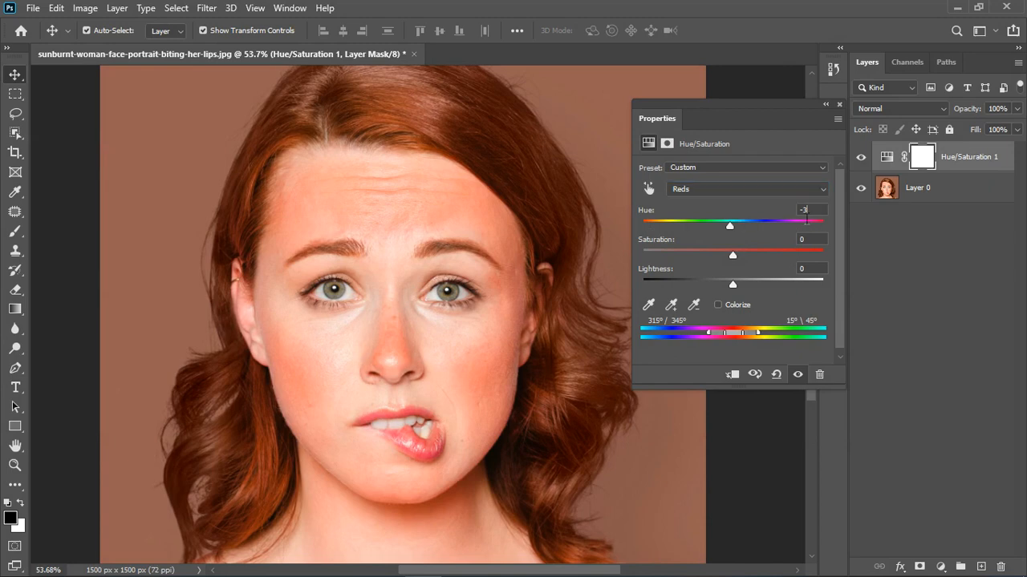
Try a positive hue shift on the Yellows range and set its hue back to 0
left_click(739, 189)
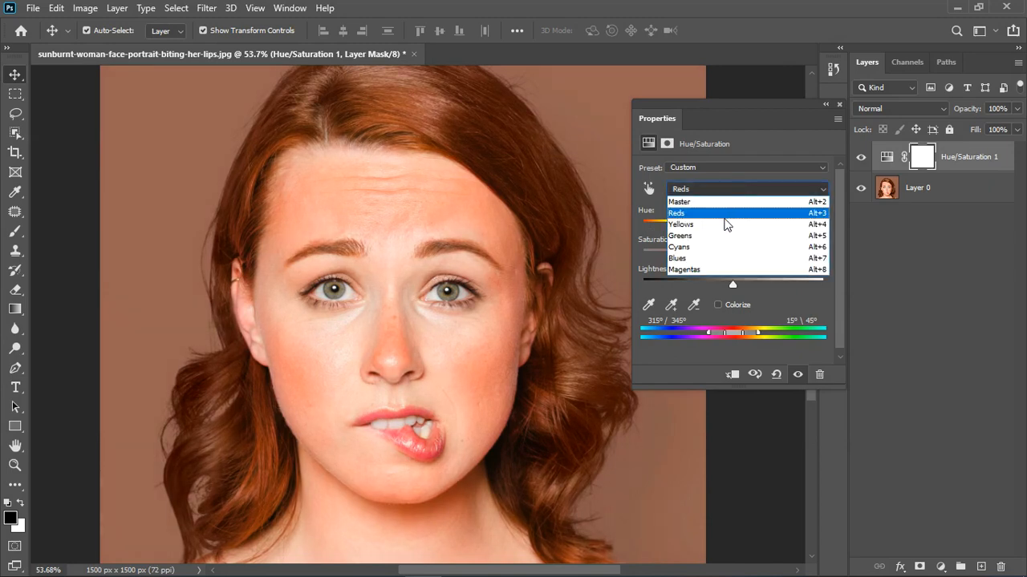
left_click(727, 223)
mouse_move(735, 227)
left_mouse_down()
mouse_move(830, 230)
mouse_move(603, 235)
mouse_move(807, 229)
mouse_move(734, 229)
mouse_move(754, 227)
left_mouse_up()
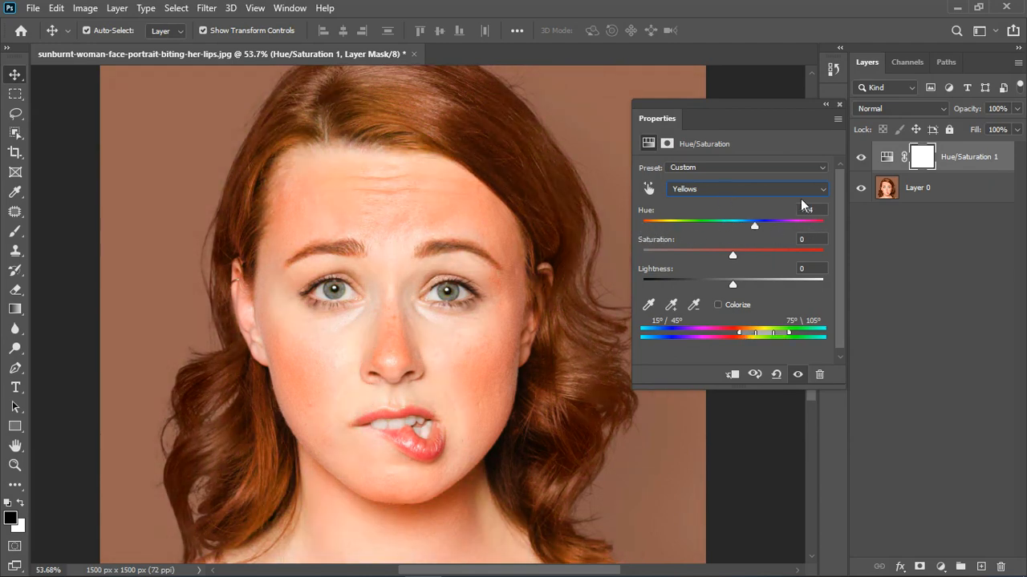
left_click_drag(820, 211, 775, 211)
type("0")
Try shifting the Greens hue to +1 and the Cyans hue to -3
left_click(729, 190)
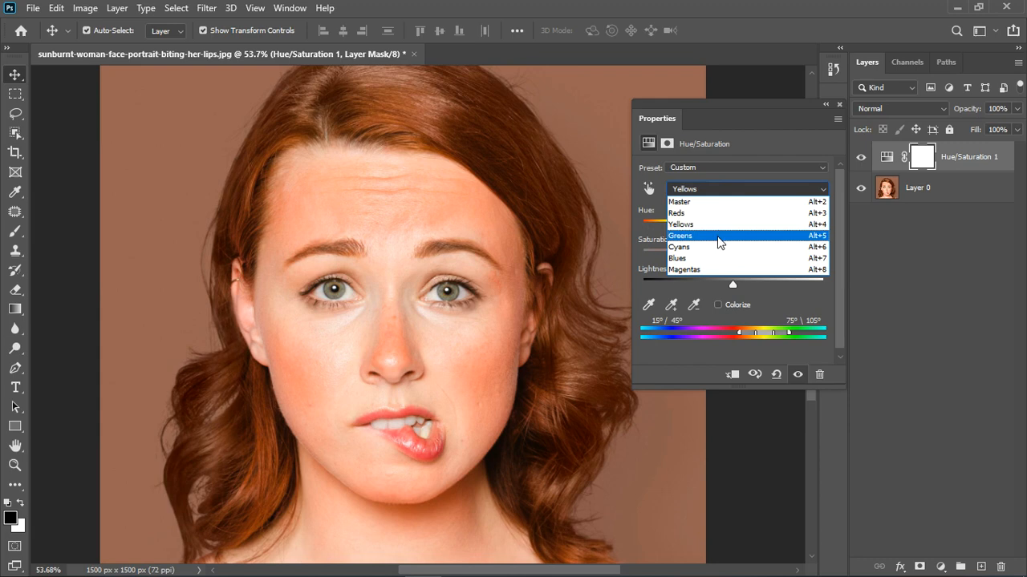
left_click(722, 238)
mouse_move(733, 230)
left_mouse_down()
mouse_move(824, 229)
mouse_move(645, 229)
mouse_move(736, 227)
left_mouse_up()
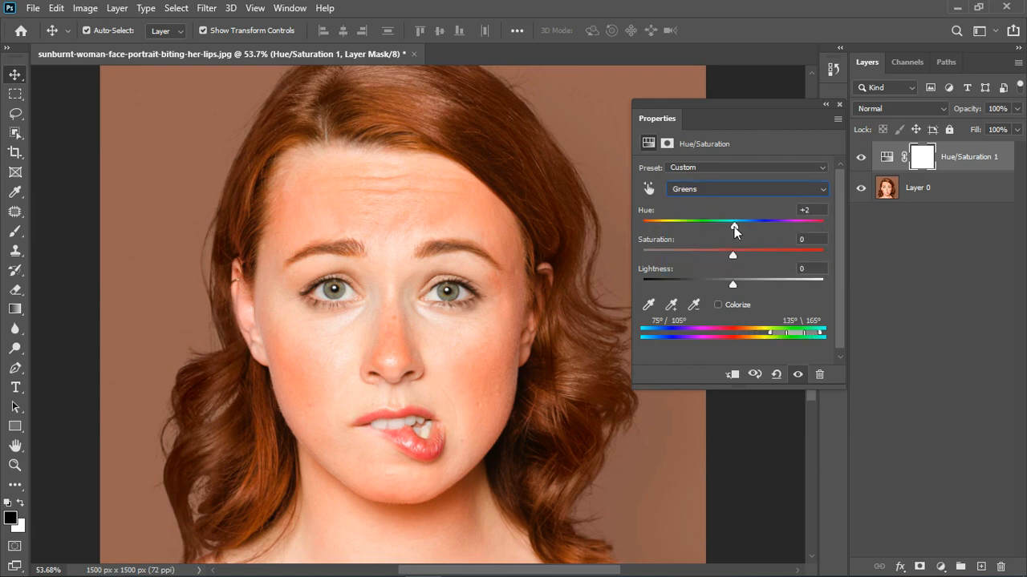
left_click(739, 192)
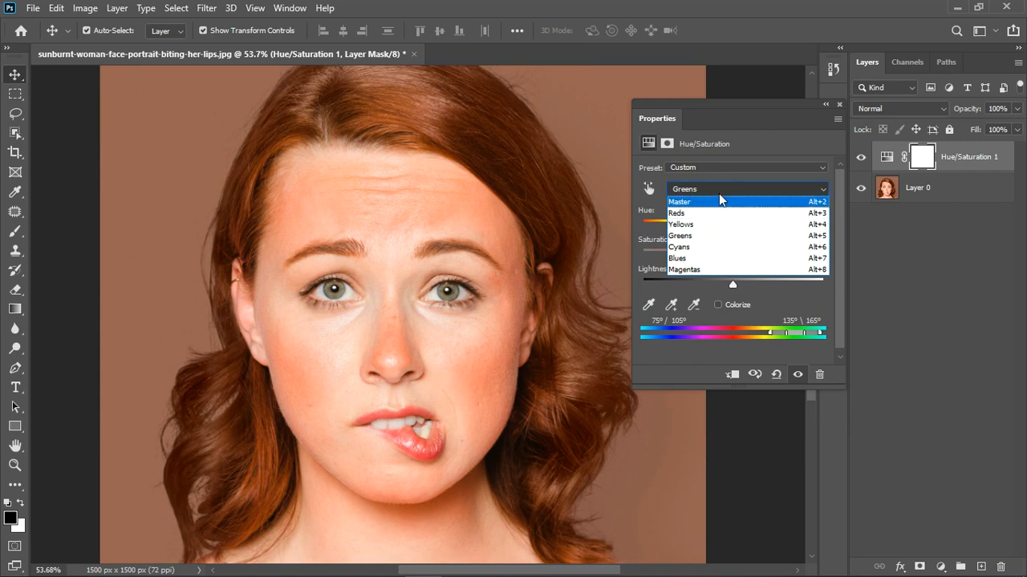
left_click(722, 193)
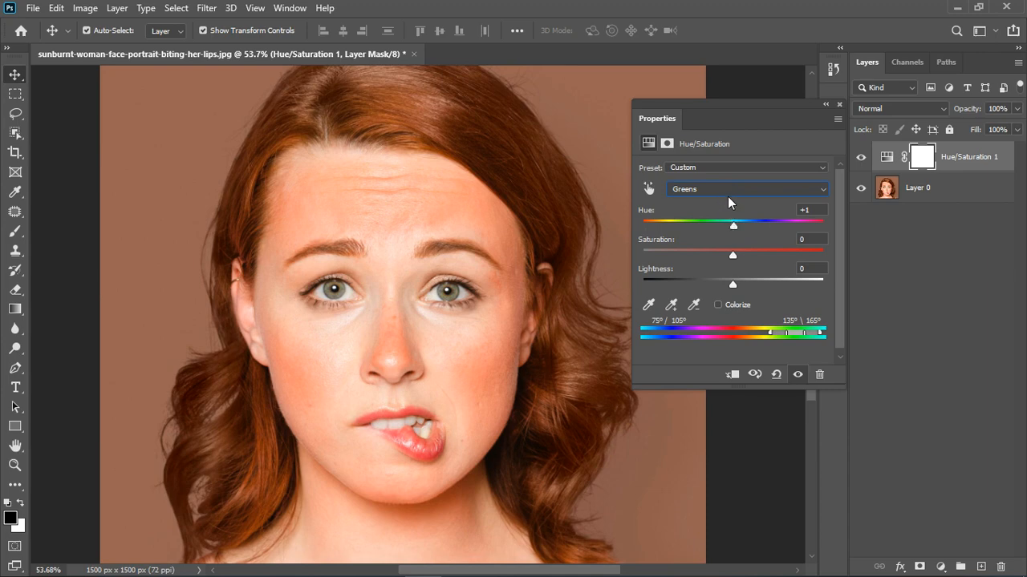
left_click(728, 189)
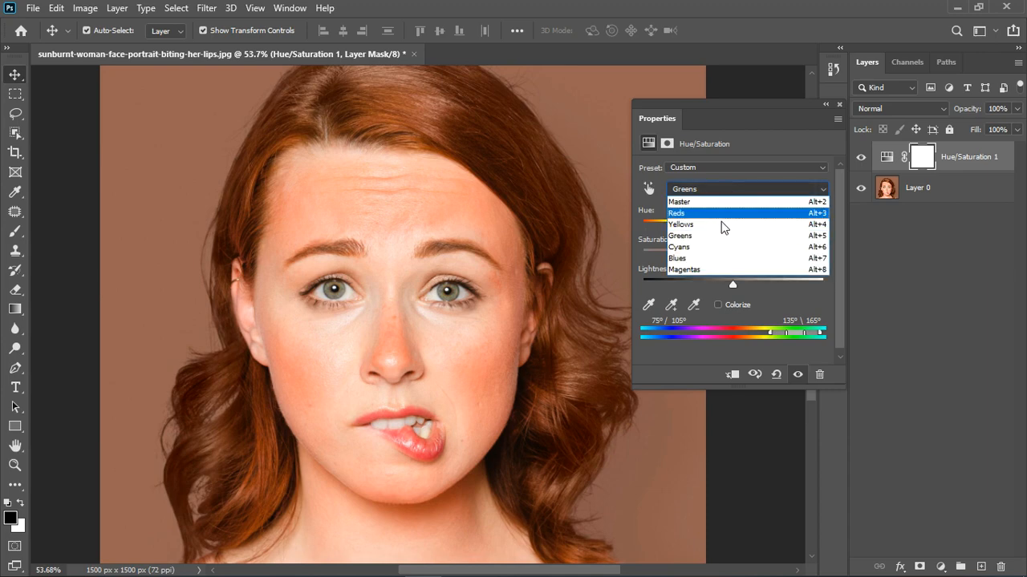
left_click(726, 246)
left_click_drag(629, 227, 730, 246)
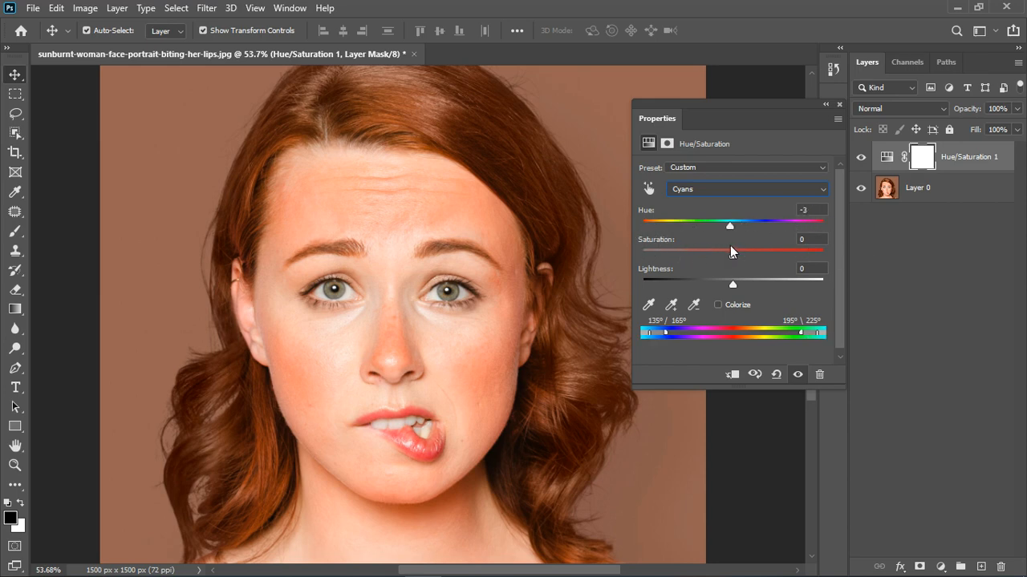
Return to the Master range, reset the Hue/Saturation adjustment to its defaults and close its properties
left_click(744, 189)
left_click(739, 202)
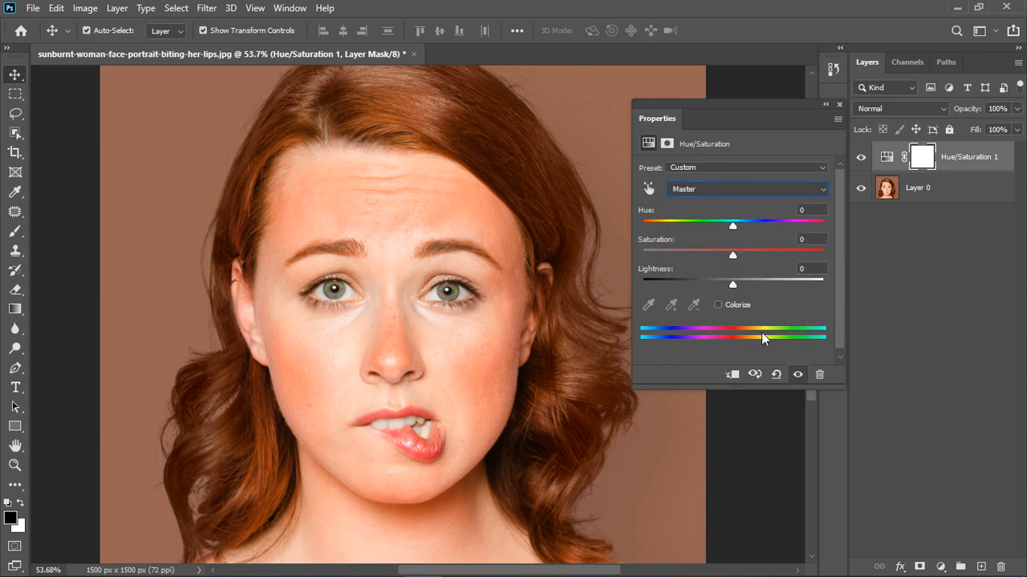
left_click(777, 374)
left_click(840, 107)
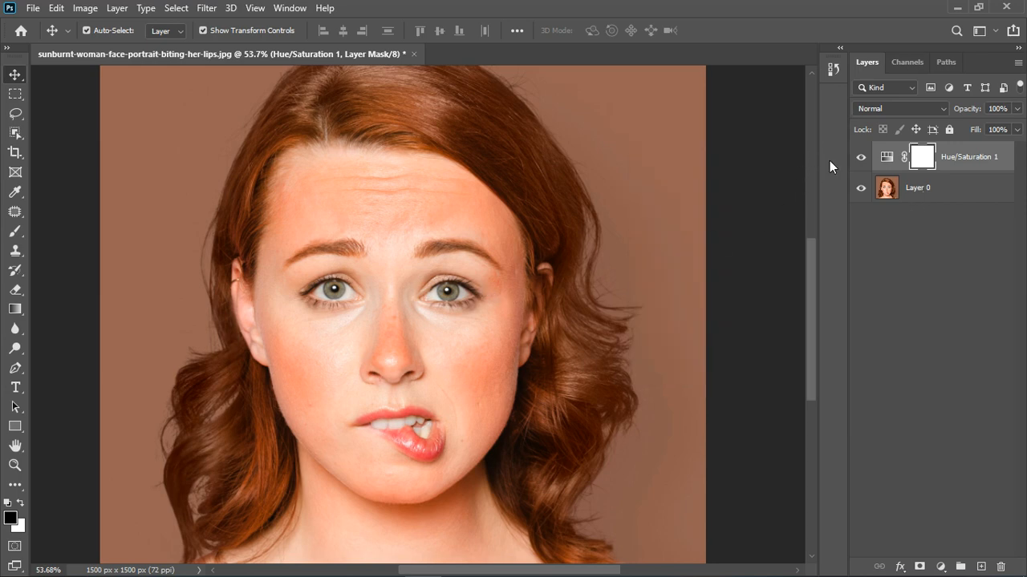
left_click(892, 162)
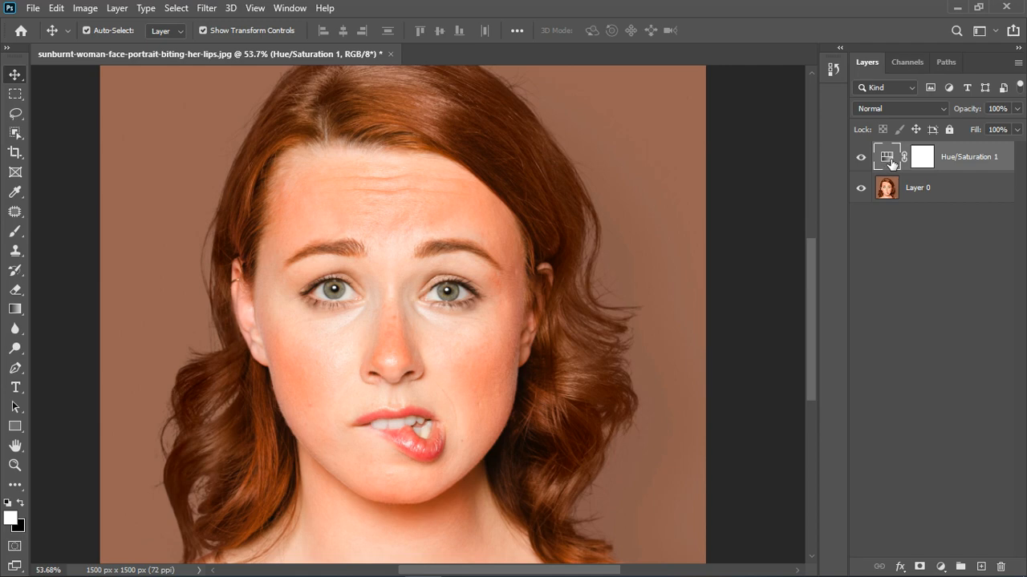
Open the Hue/Saturation adjustment's properties and sample the forehead with the on-image adjustment tool to target the Reds range
double_click(892, 163)
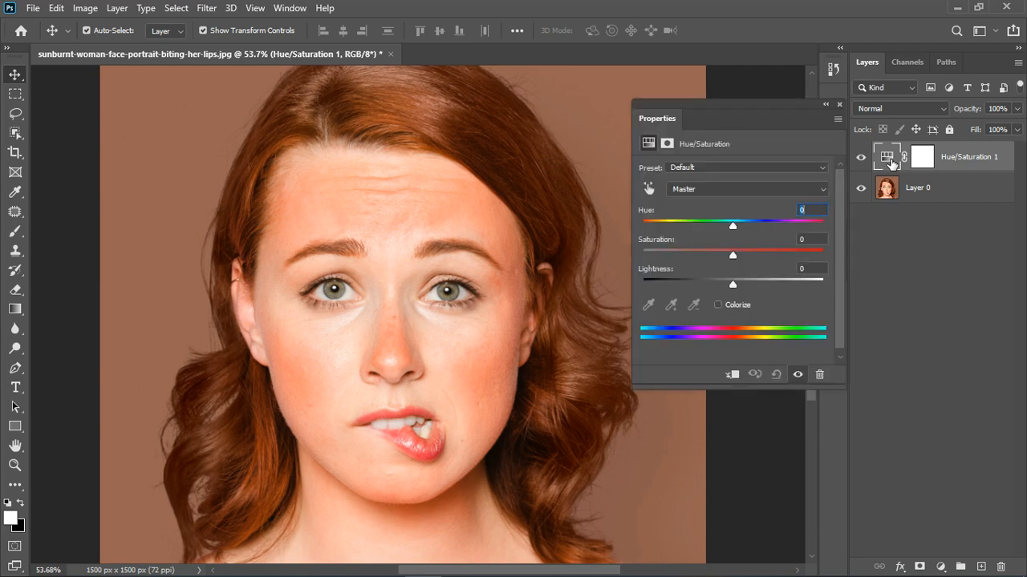
left_click(649, 188)
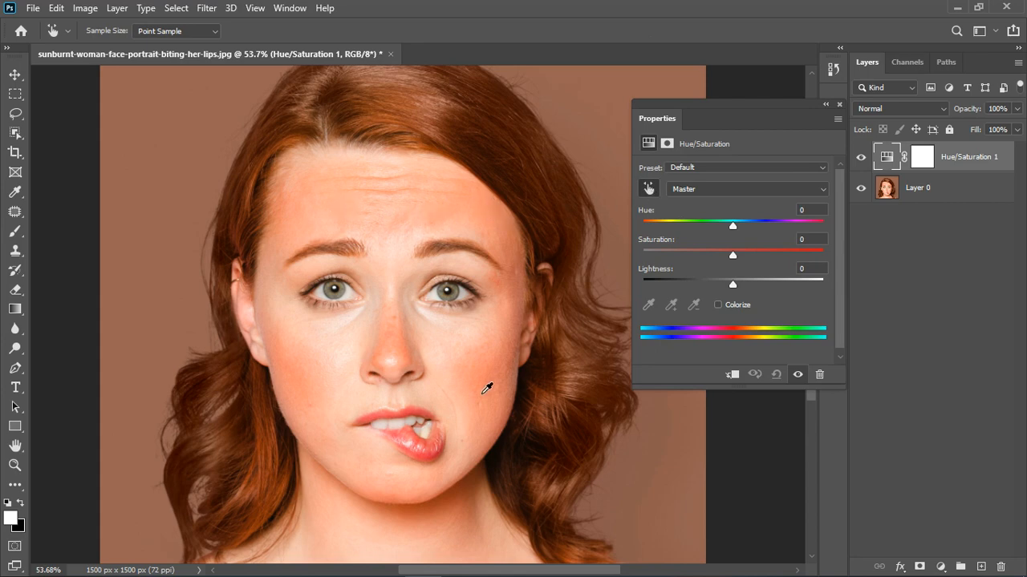
left_click(454, 211)
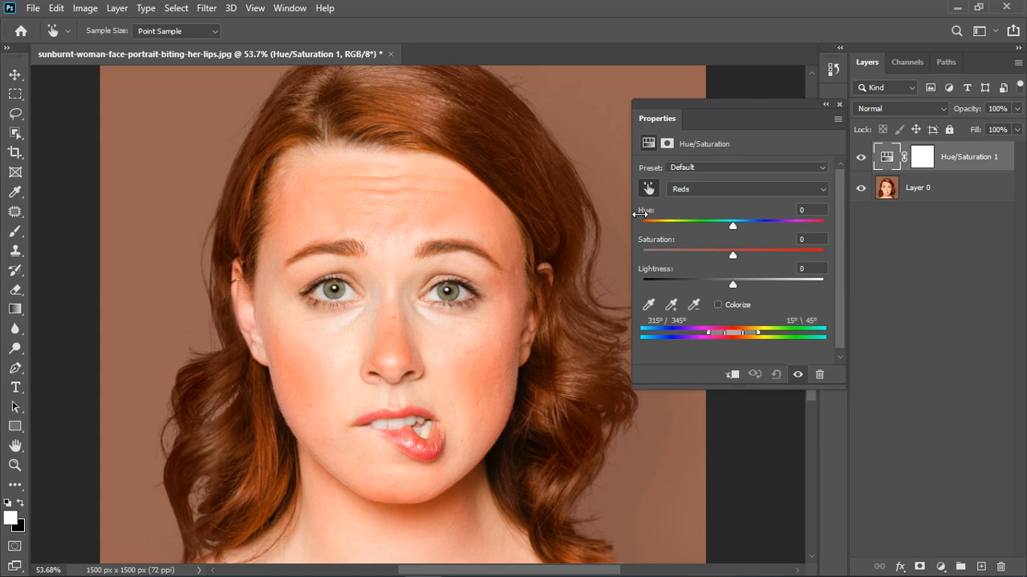
left_click(695, 189)
left_click(691, 212)
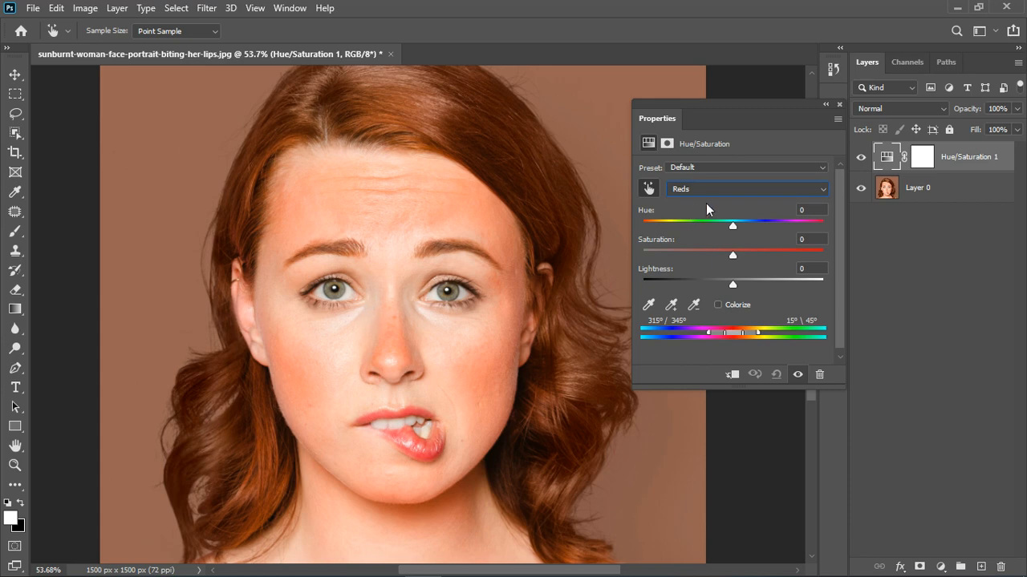
Return the adjustment to the Master range and sample the woman's eye area with the on-image adjustment tool
left_click(649, 187)
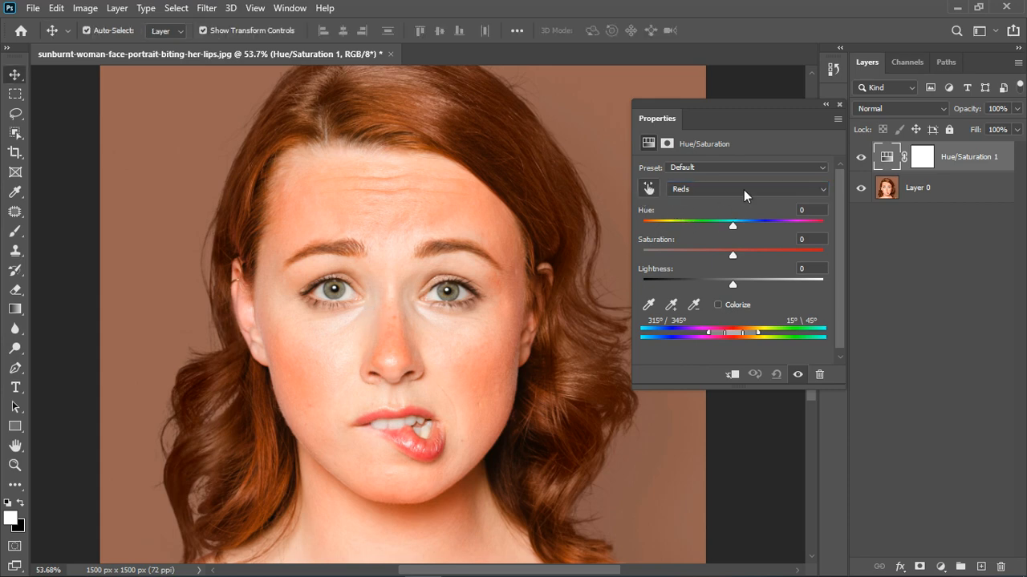
left_click(716, 189)
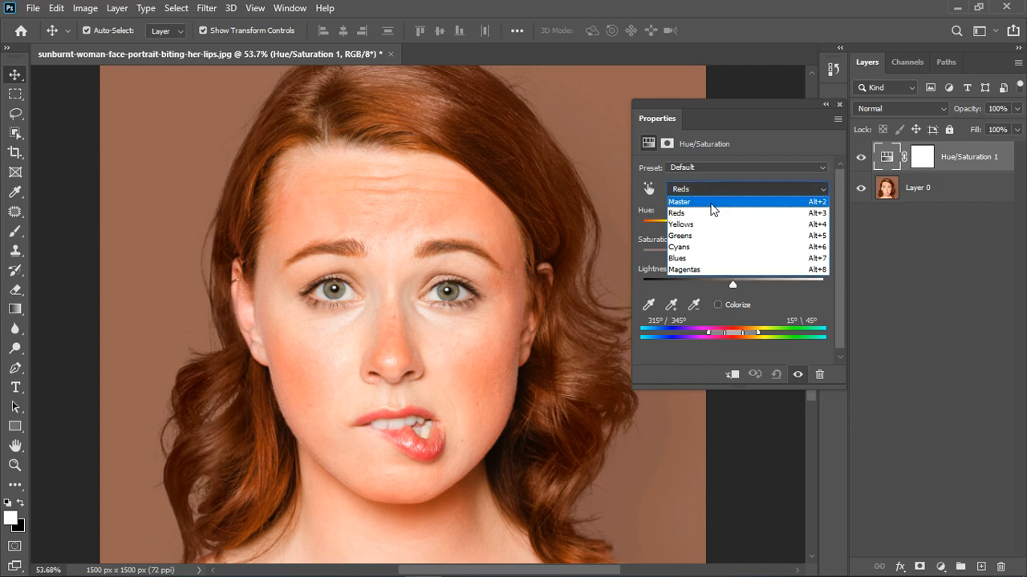
left_click(710, 203)
left_click(647, 188)
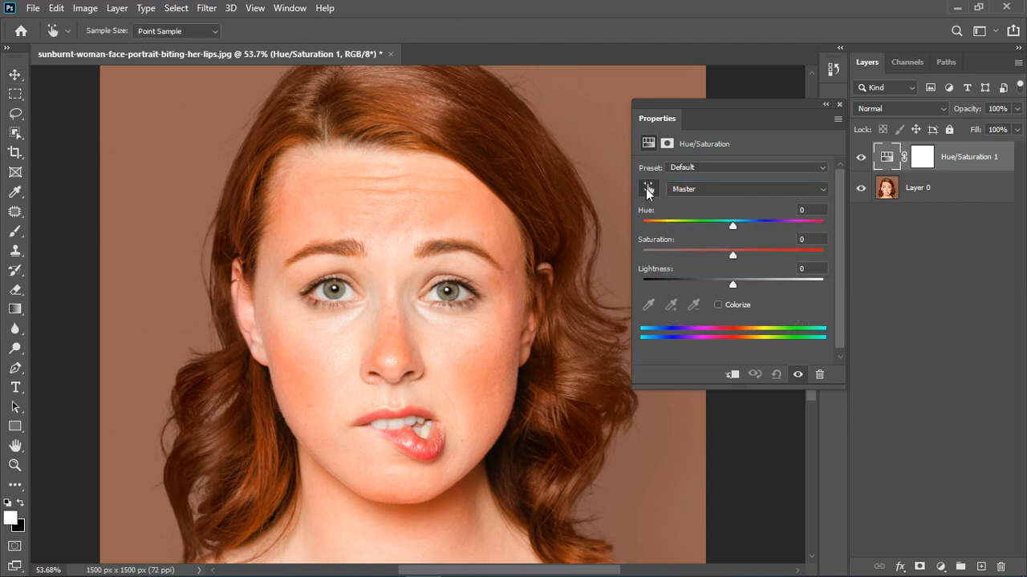
left_click(342, 292)
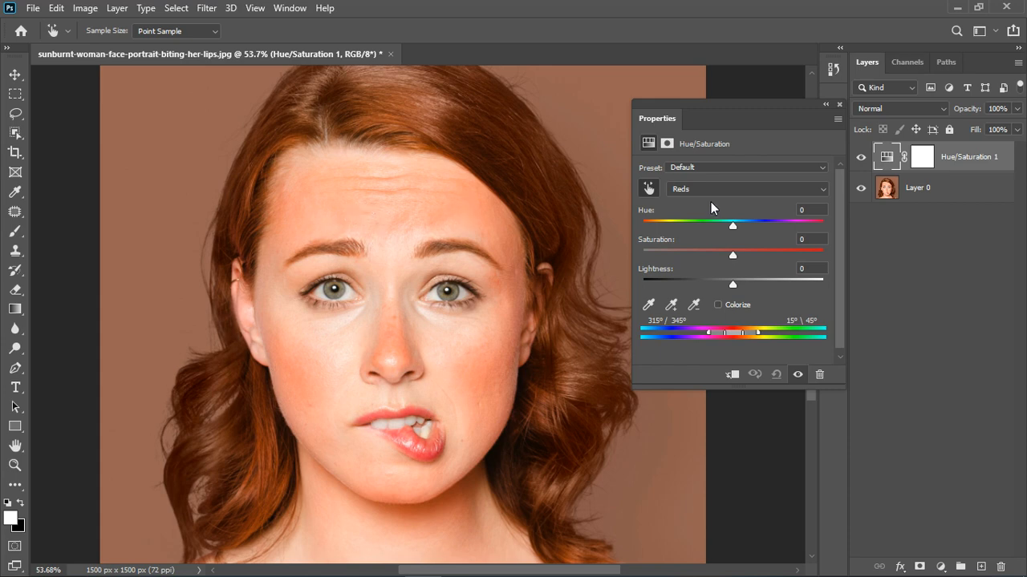
Try shifting the Reds hue to +180 and set it back to 0
left_click_drag(741, 106, 747, 84)
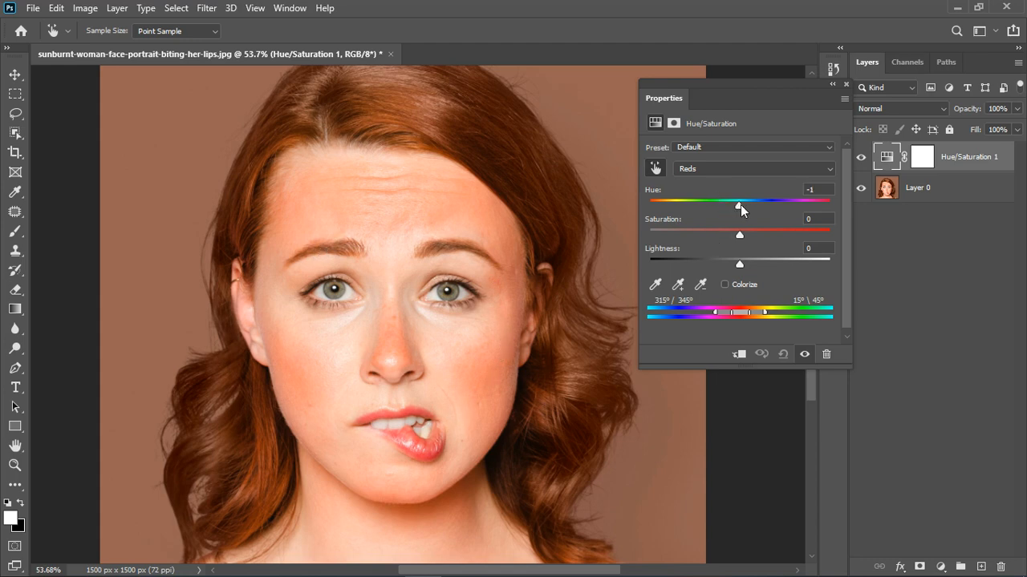
left_click_drag(740, 204, 830, 213)
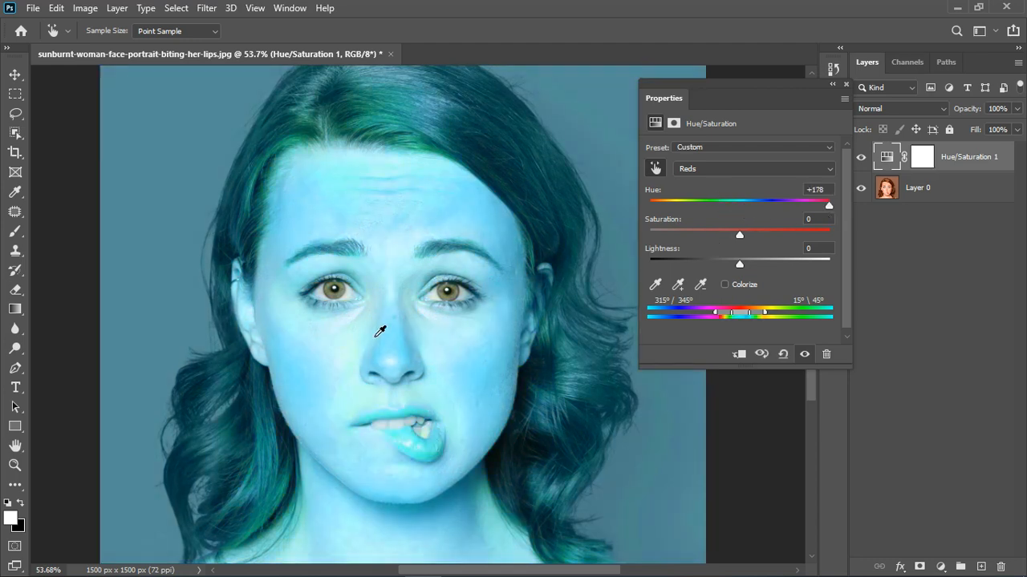
scroll(379, 330, "down", 5)
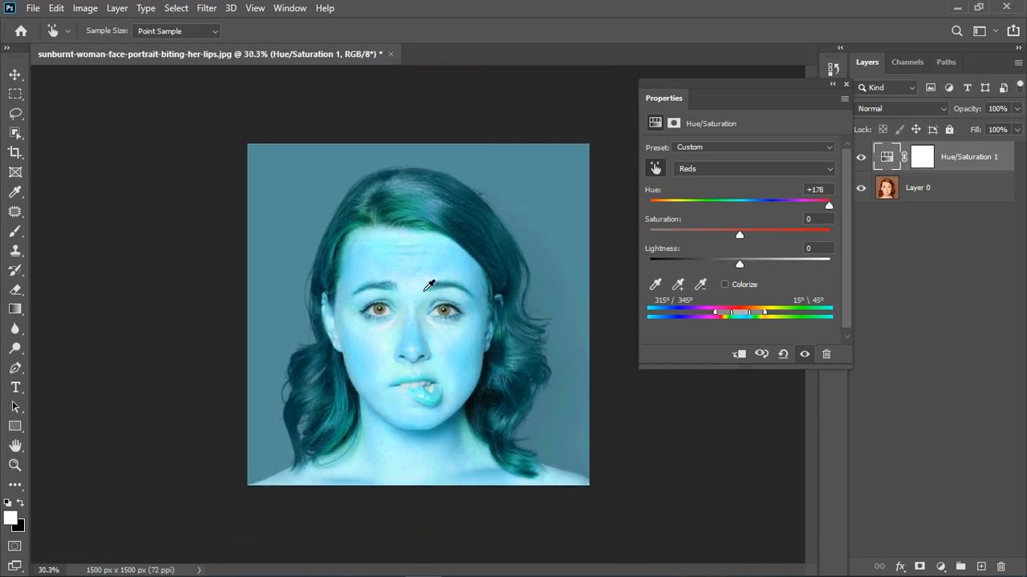
mouse_move(830, 204)
left_mouse_down()
mouse_move(636, 205)
mouse_move(830, 205)
left_mouse_up()
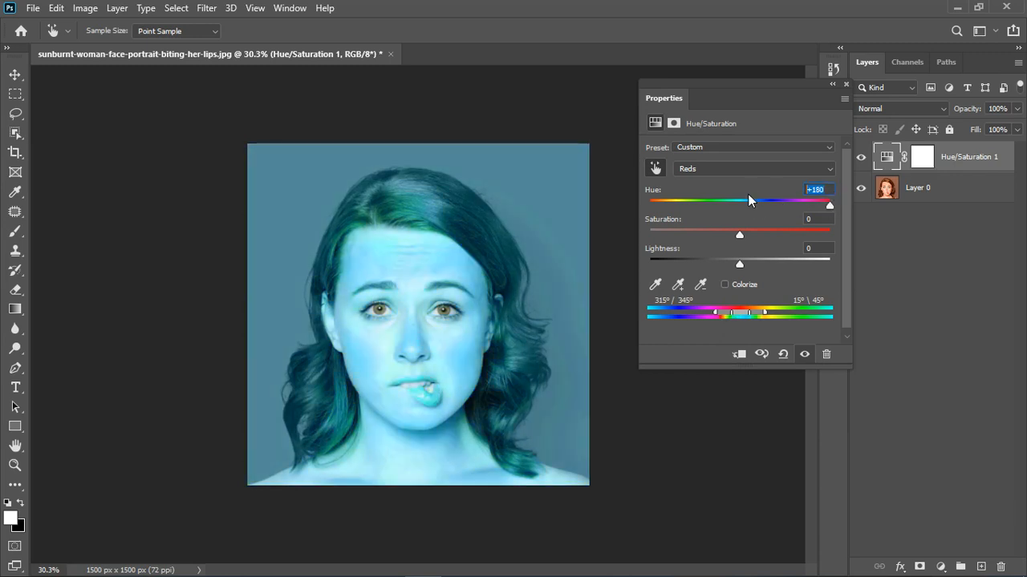
type("0")
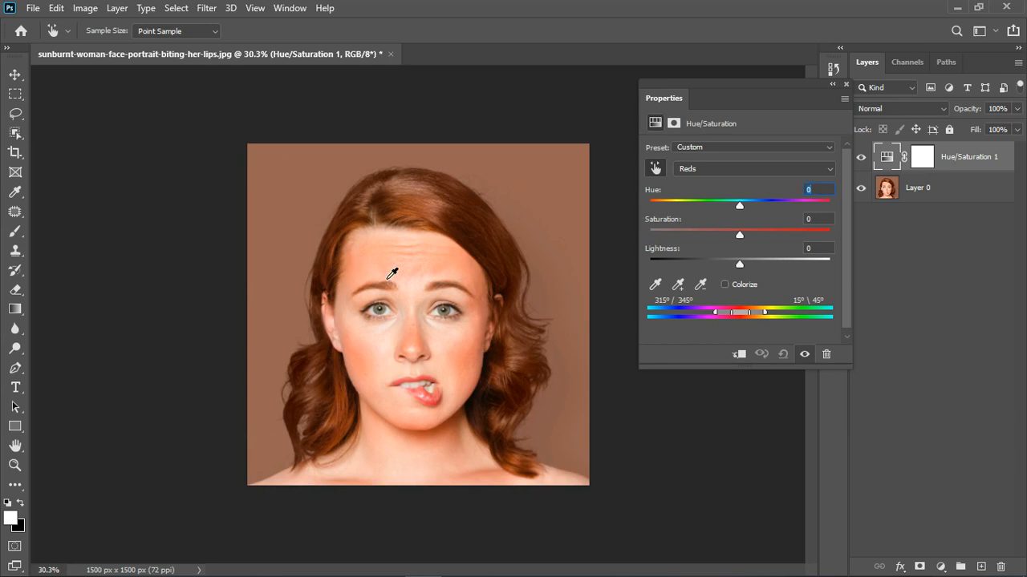
Switch to the Move tool, select the portrait layer and close its properties
left_click(15, 75)
left_click(396, 294)
scroll(398, 295, "up", 9)
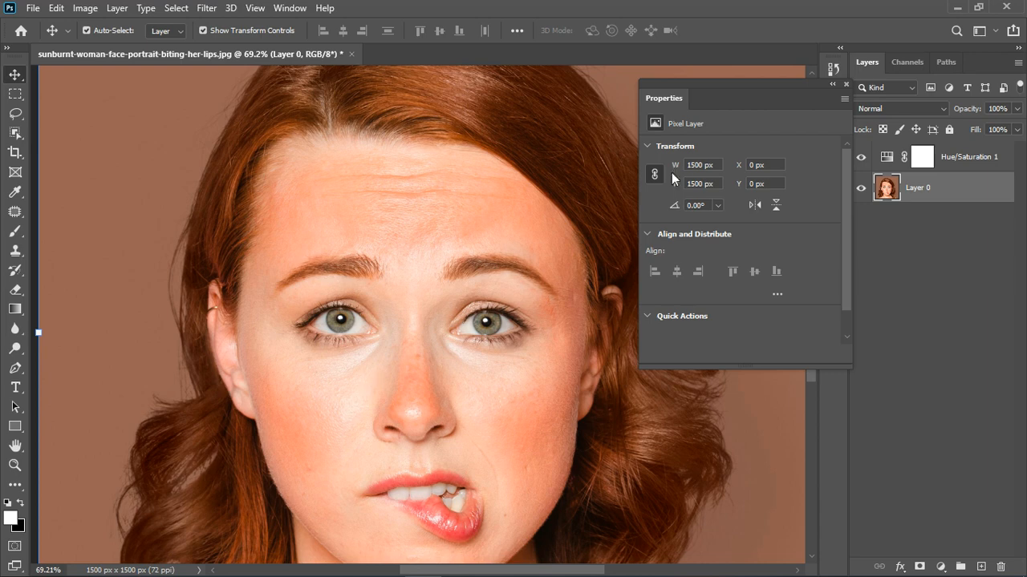
left_click(846, 85)
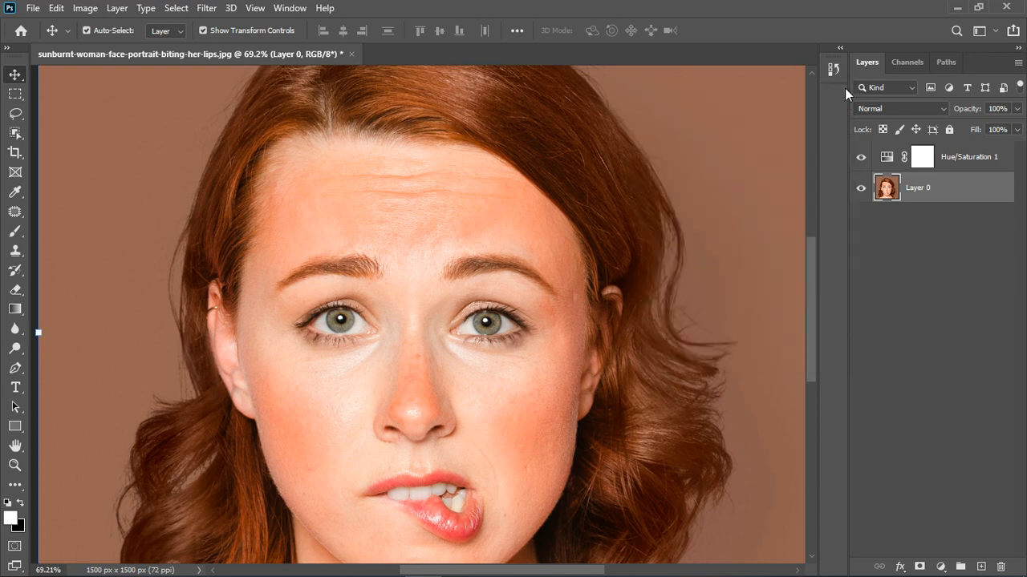
Reopen the Hue/Saturation adjustment's properties, browse the Reds and Yellows ranges and return to Master
double_click(890, 159)
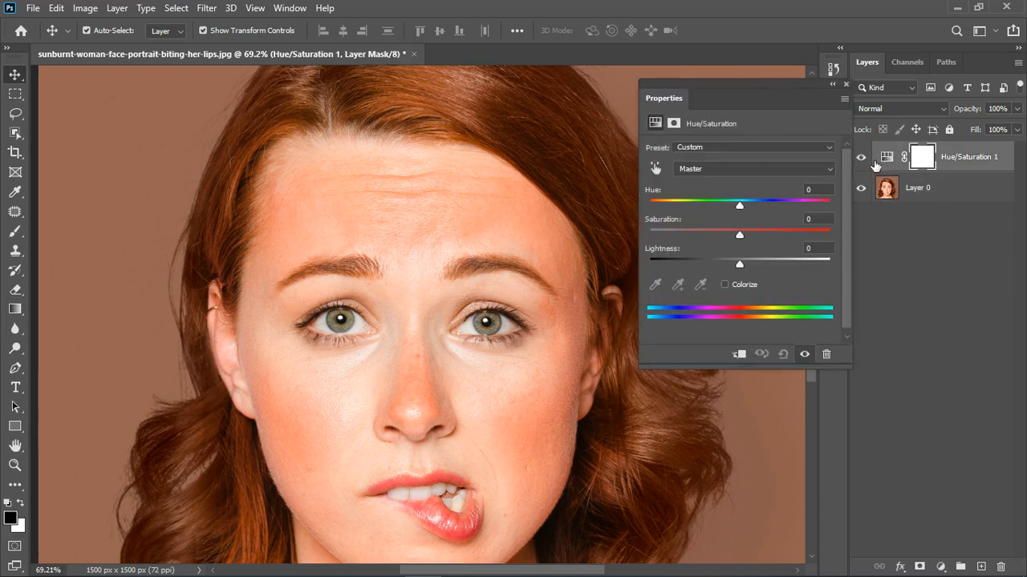
left_click(754, 170)
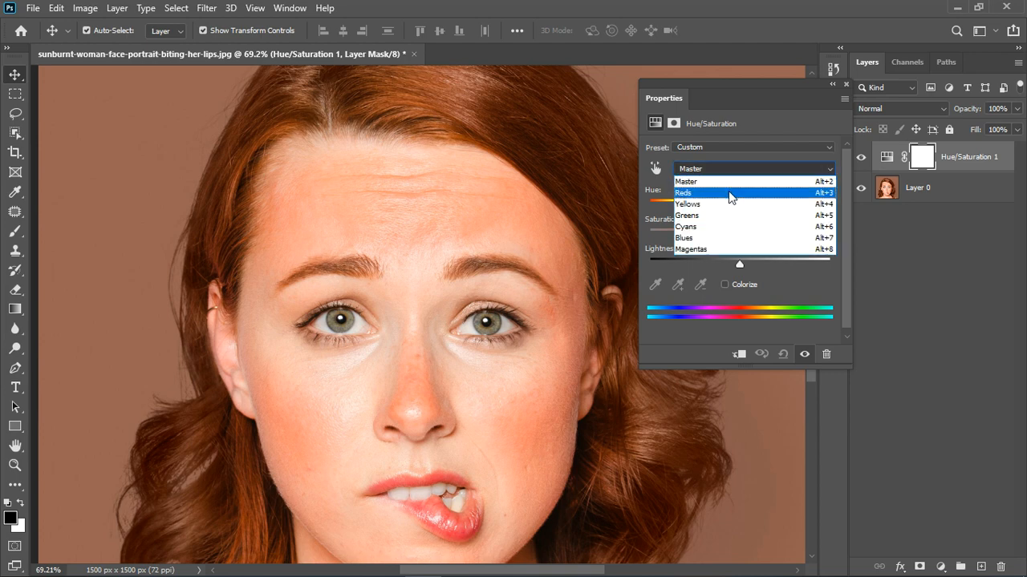
left_click(728, 193)
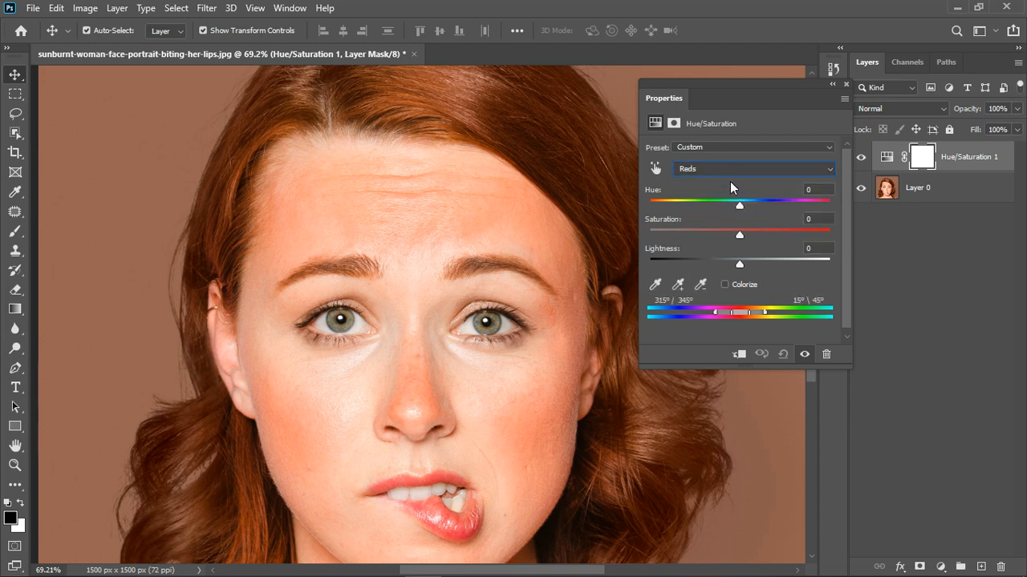
left_click(733, 170)
left_click(732, 202)
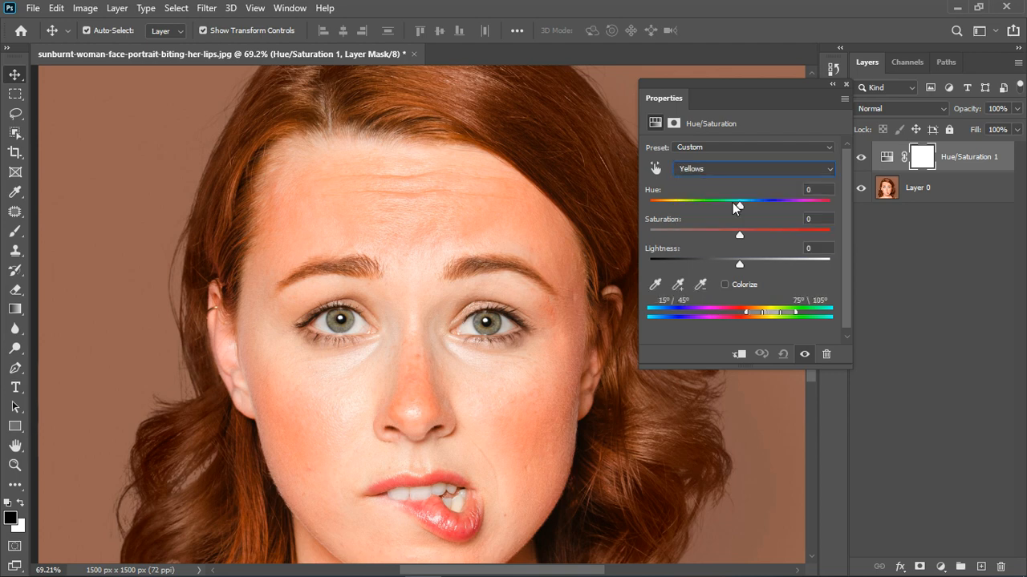
left_click(732, 170)
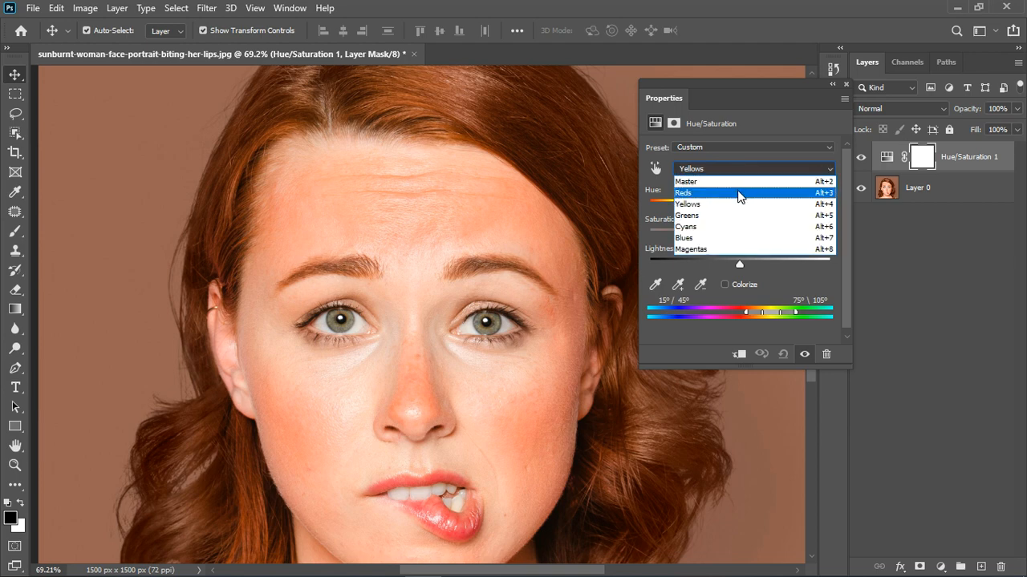
left_click(738, 193)
left_click(734, 169)
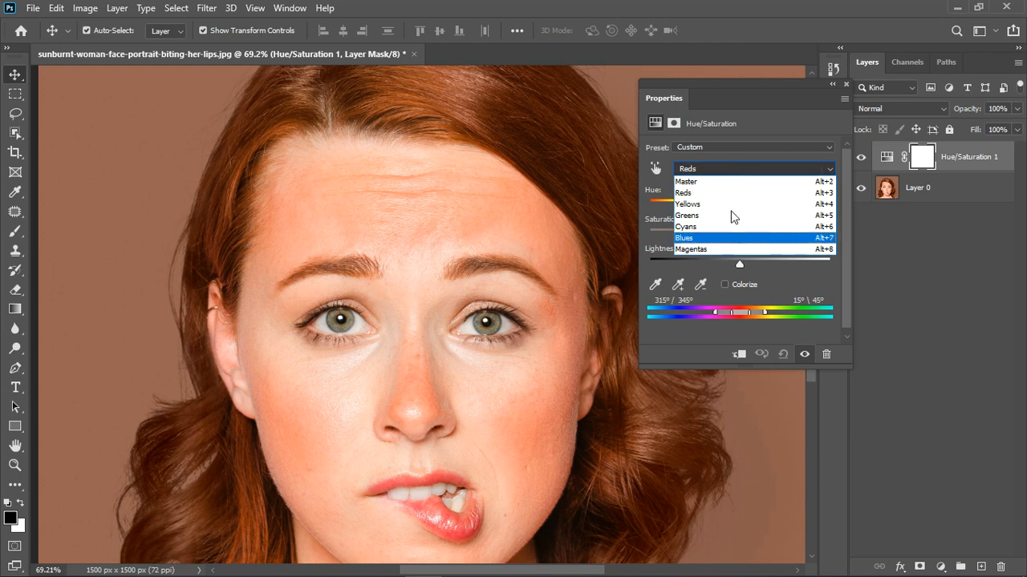
left_click(726, 181)
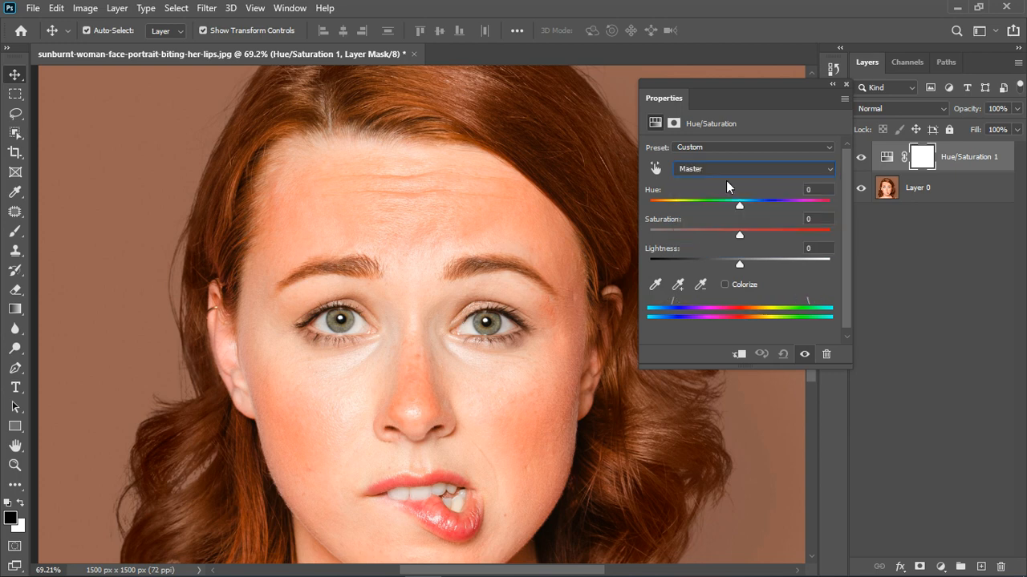
Target the Reds range by sampling the sunburnt cheek with the on-image adjustment tool and set its hue to +180
left_click(656, 168)
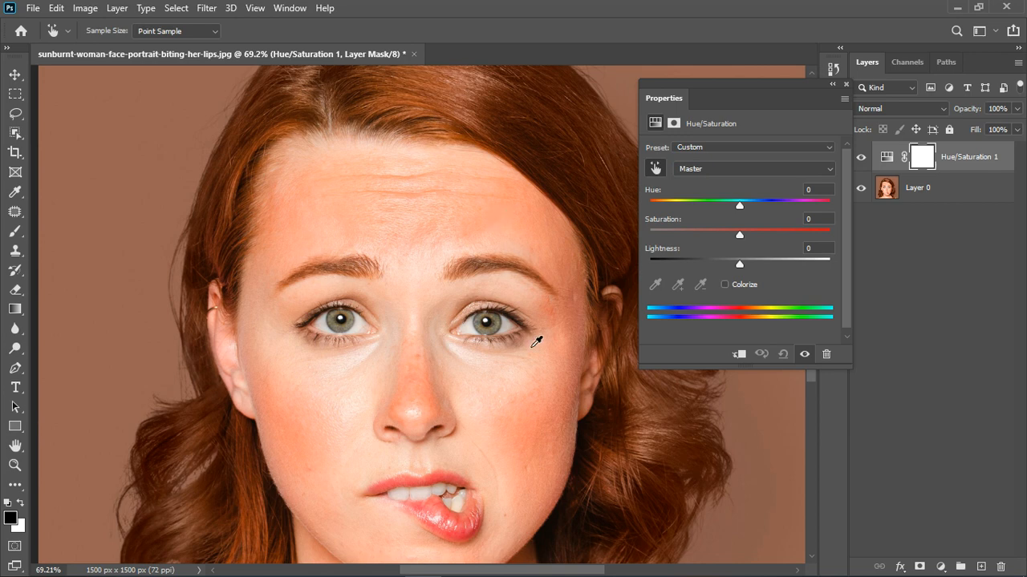
left_click(539, 433)
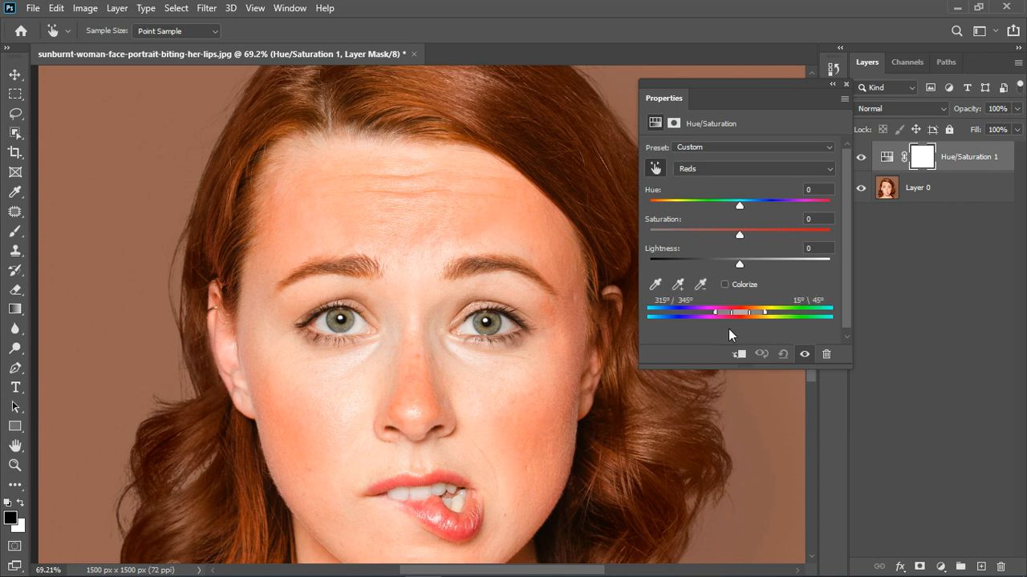
left_click(715, 167)
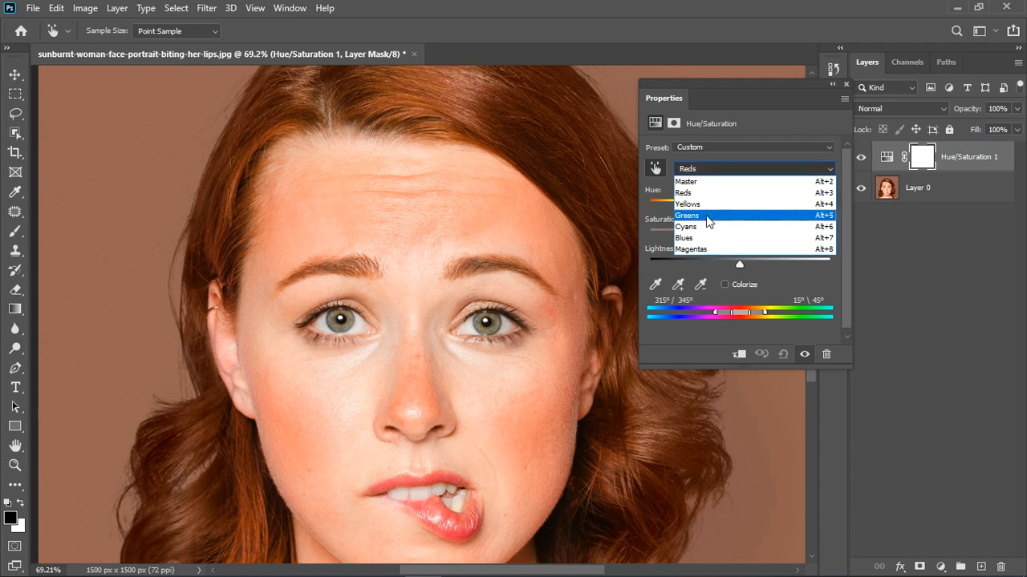
left_click(707, 195)
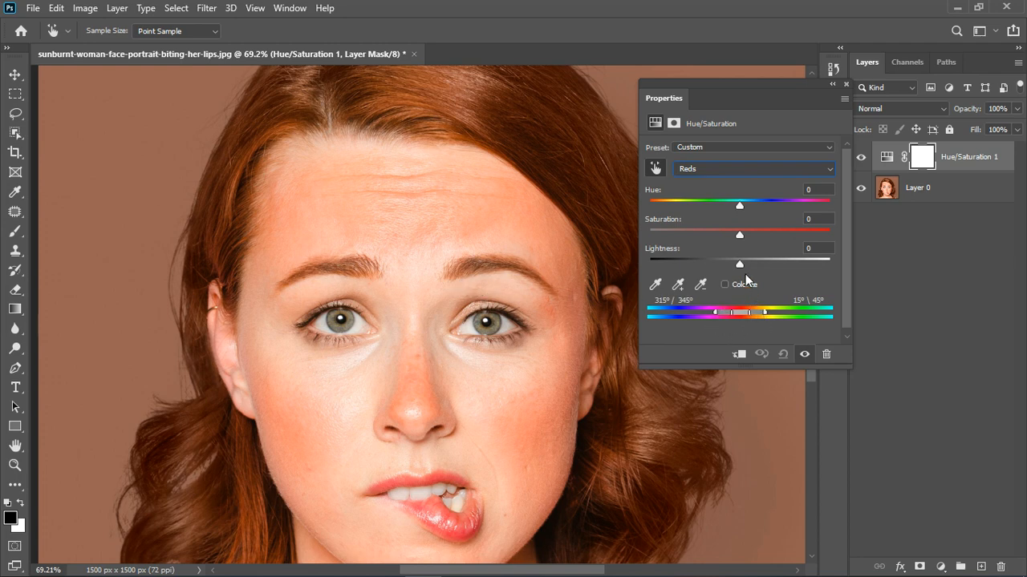
left_click_drag(740, 204, 830, 201)
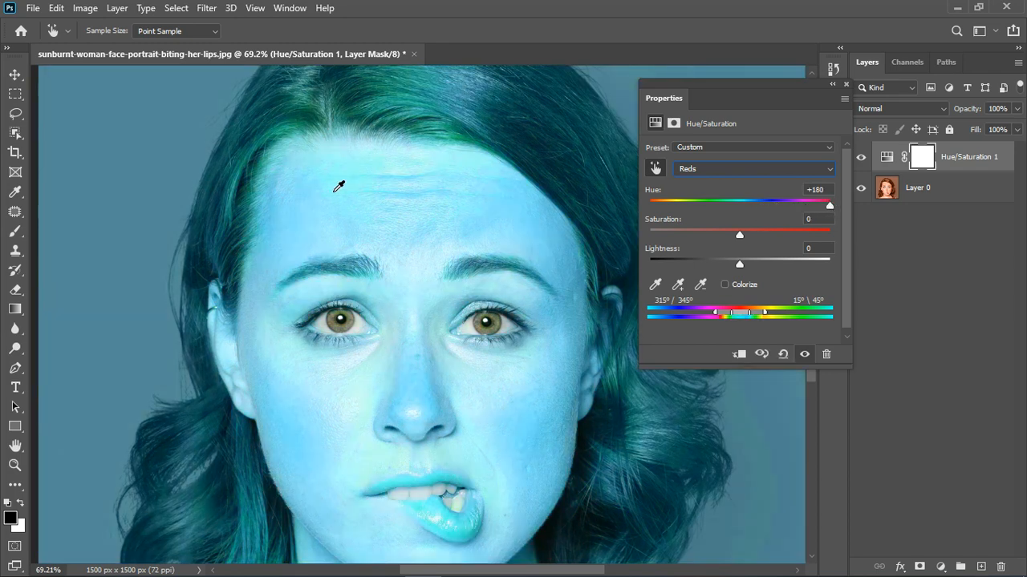
Examine which areas of the forehead, cheeks, nose and neck the shifted Reds range affects, close up and in full view
left_click(15, 75)
scroll(258, 190, "down", 2)
scroll(442, 435, "down", 1)
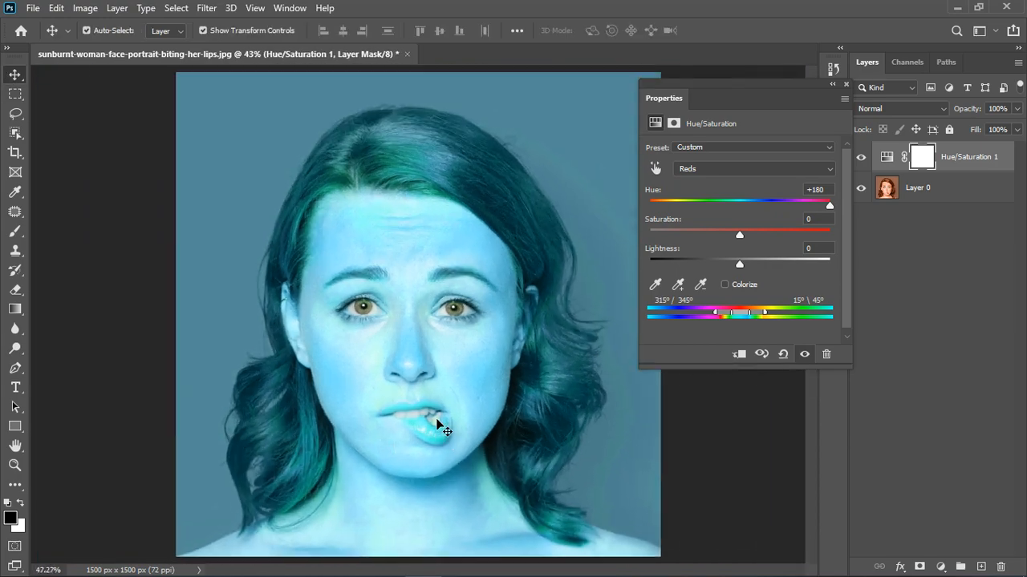
scroll(452, 425, "up", 2)
scroll(394, 328, "up", 3)
scroll(329, 318, "up", 1)
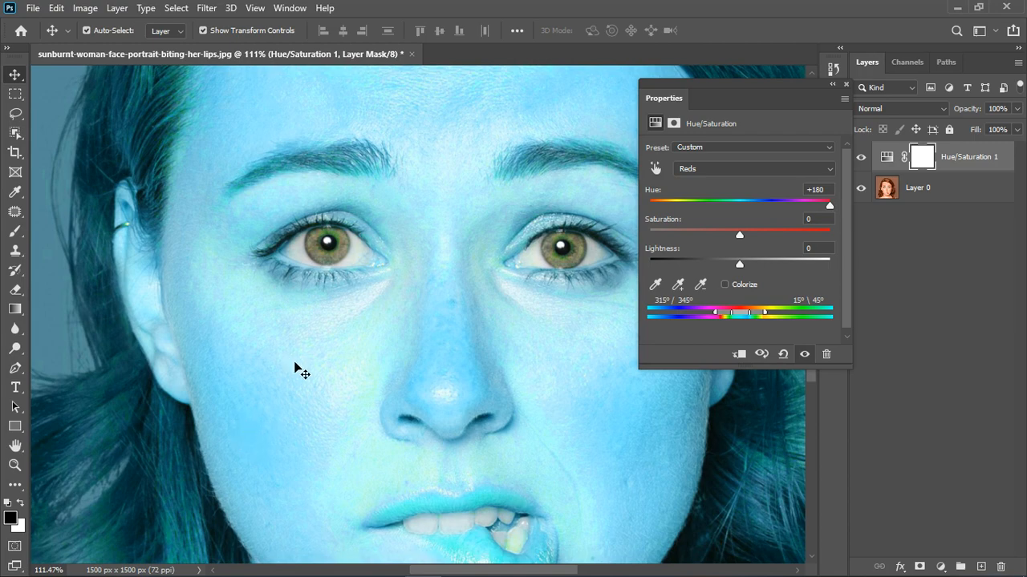
scroll(329, 377, "down", 3)
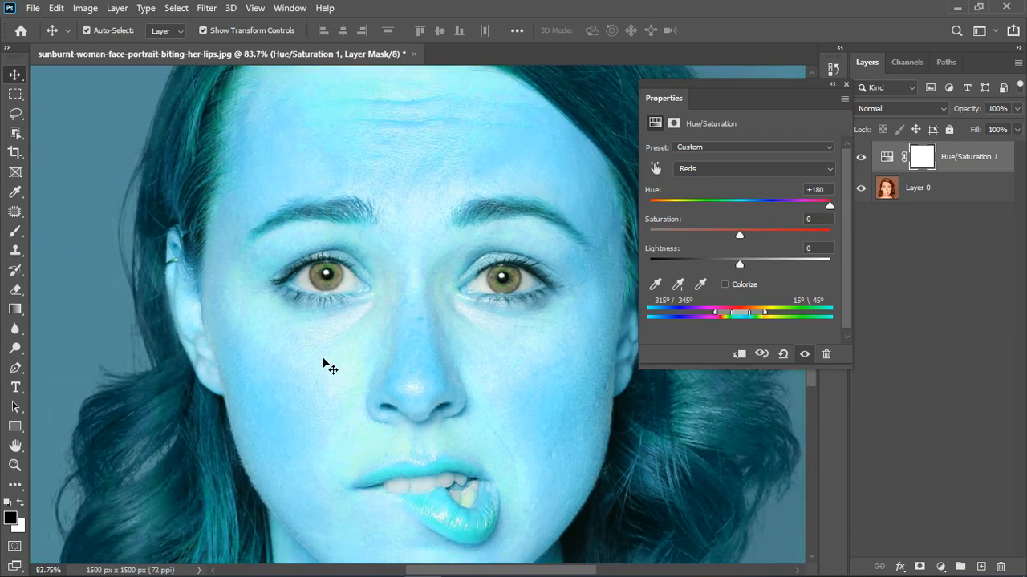
scroll(351, 77, "up", 3)
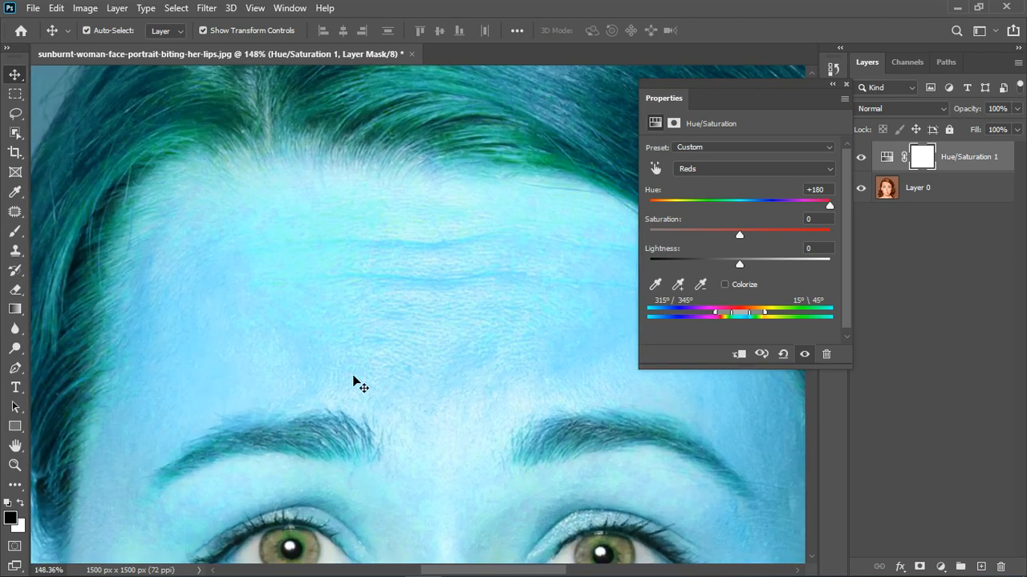
scroll(361, 316, "down", 3)
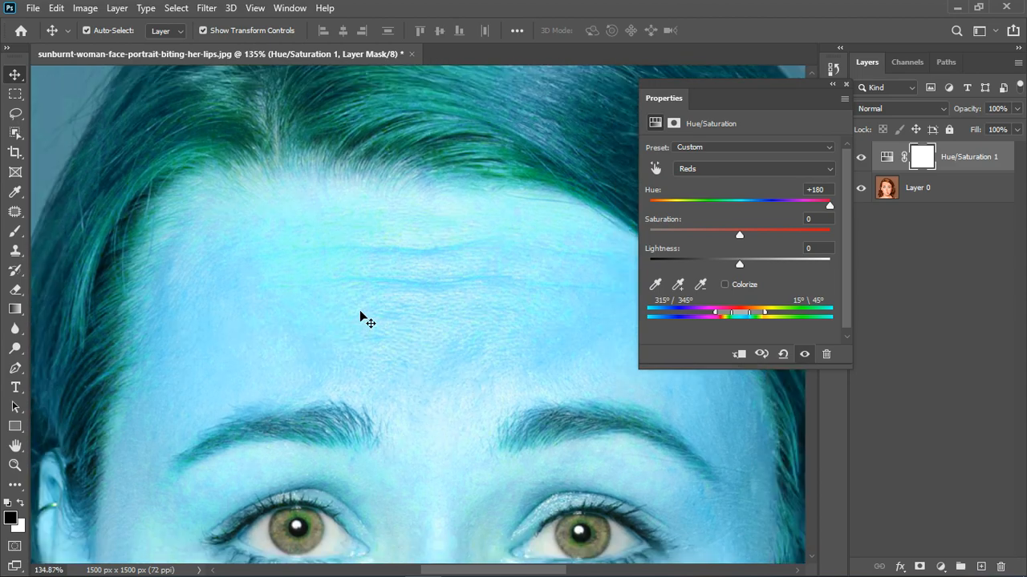
scroll(361, 316, "down", 2)
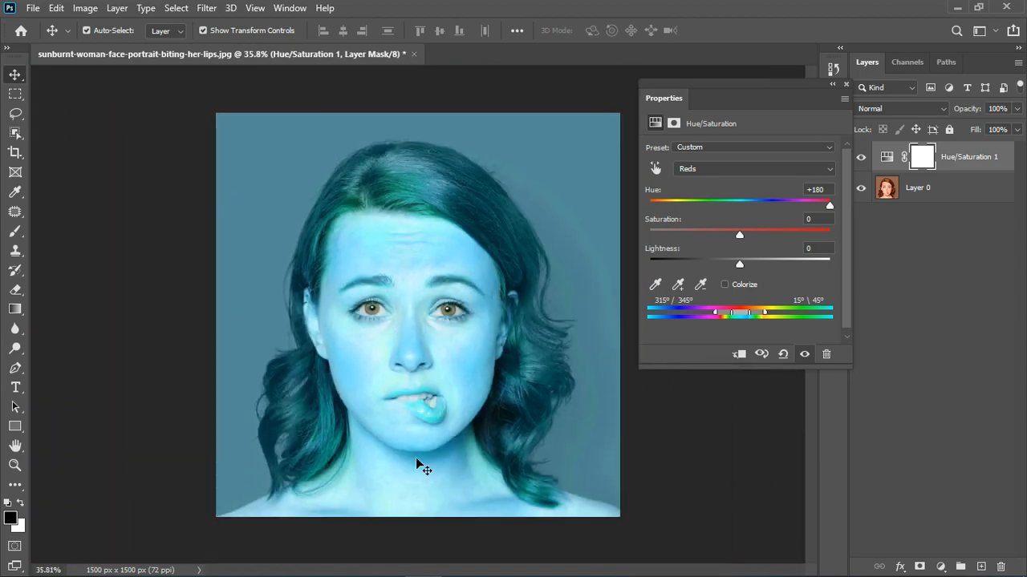
scroll(416, 458, "up", 3)
scroll(415, 457, "down", 2)
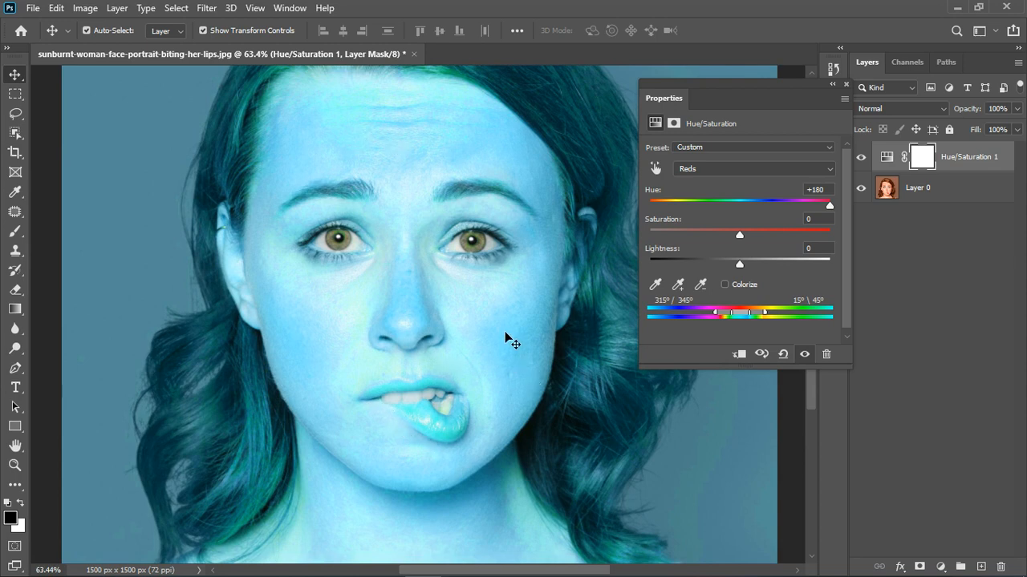
scroll(441, 344, "down", 3)
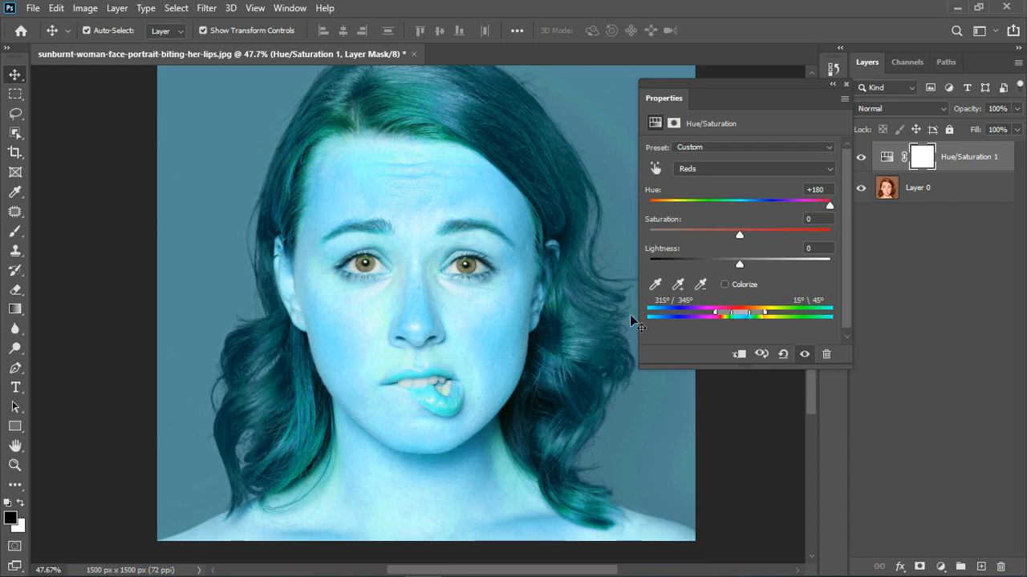
Narrow the Reds range to 307°/332° and 0°\23° around the sunburnt skin and compare the image with the adjustment hidden and shown
left_click(739, 169)
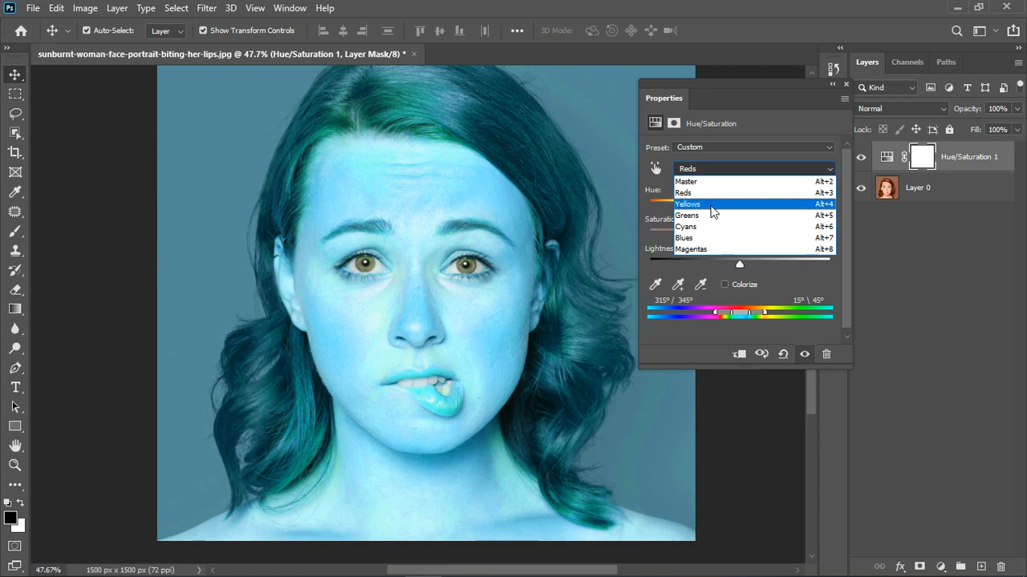
left_click(723, 169)
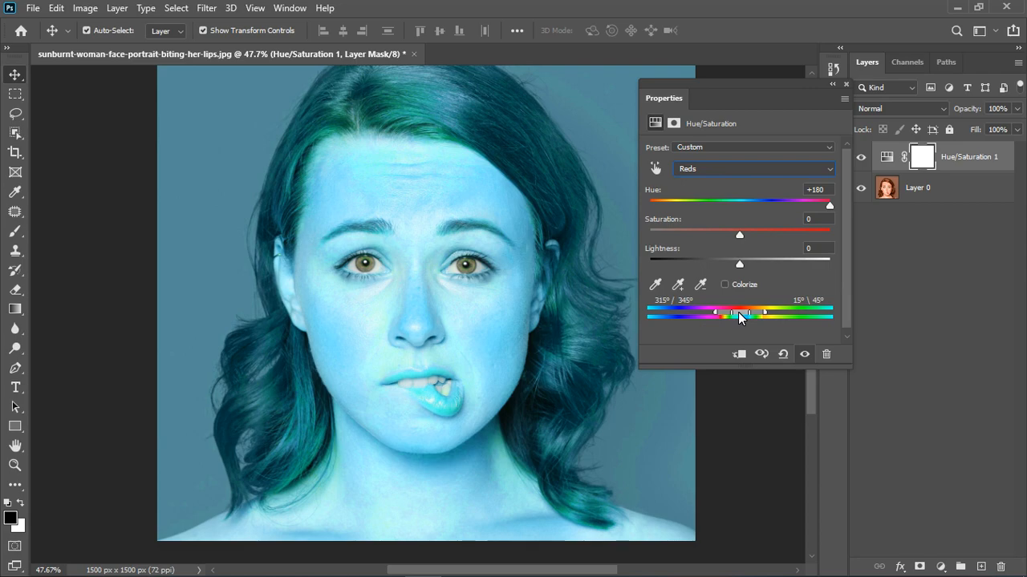
mouse_move(738, 312)
left_mouse_down()
mouse_move(690, 320)
mouse_move(761, 321)
mouse_move(729, 321)
left_mouse_up()
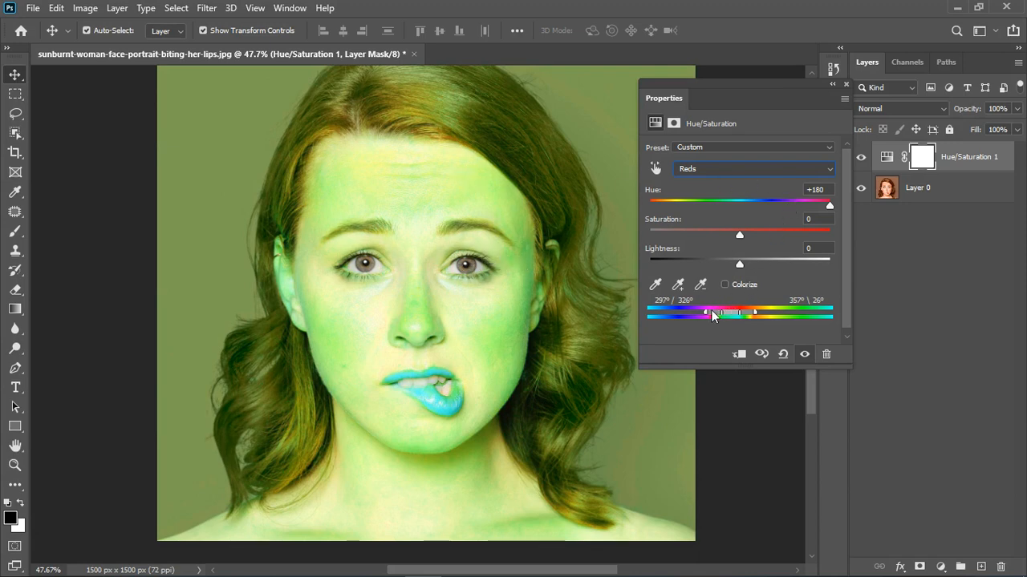
left_click_drag(710, 314, 749, 313)
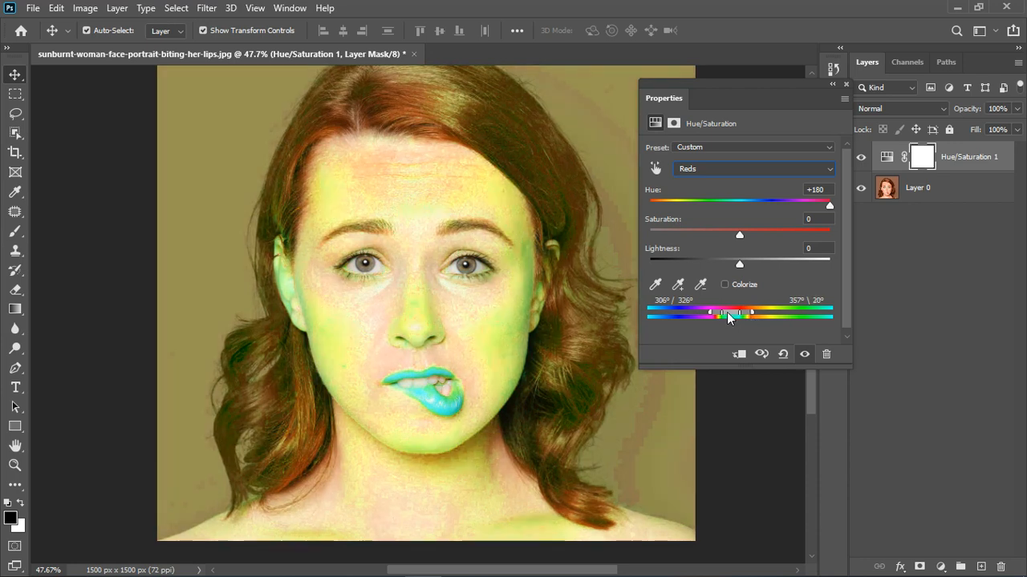
left_click_drag(726, 312, 729, 313)
scroll(499, 333, "up", 5)
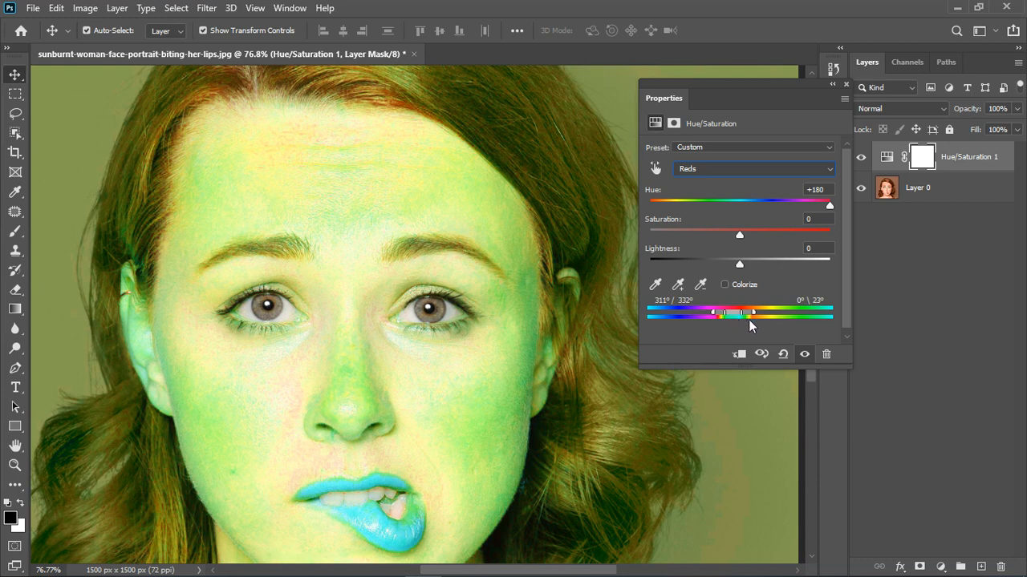
left_click_drag(714, 313, 712, 313)
left_click(805, 355)
left_click(809, 357)
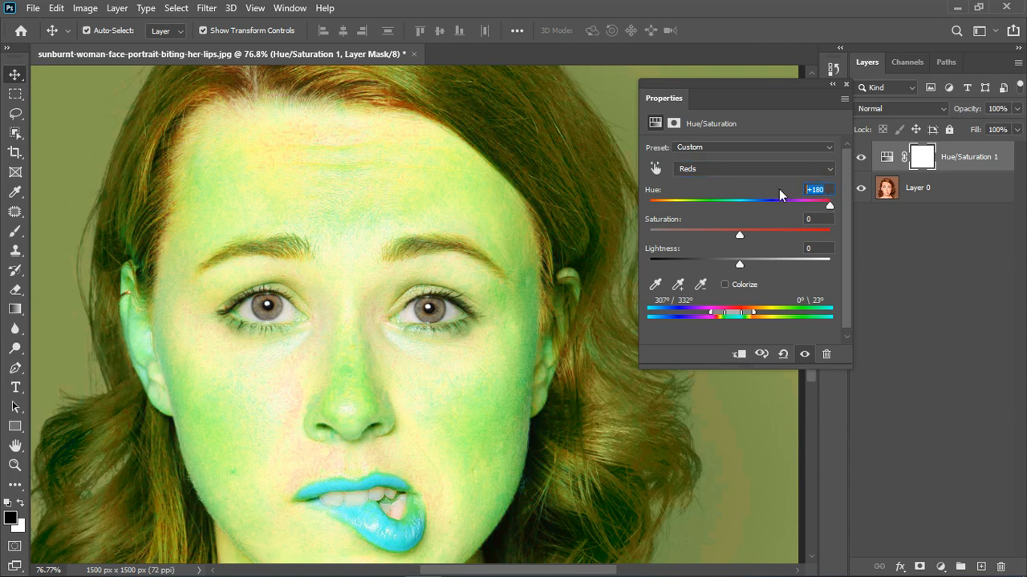
Reset the Reds hue to 0, raise it to +21 and compare the face with and without the adjustment
type("0")
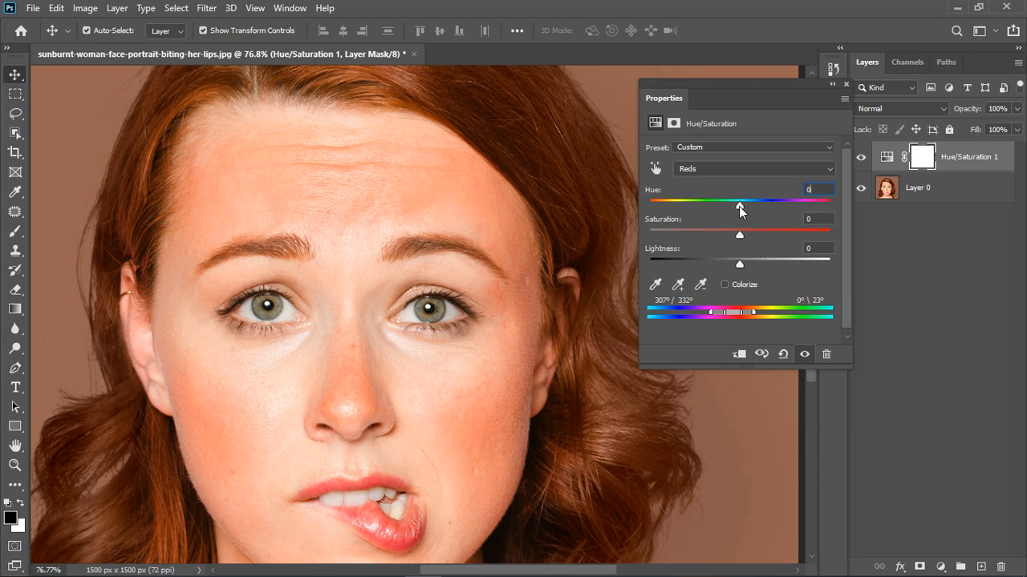
left_click_drag(739, 206, 759, 210)
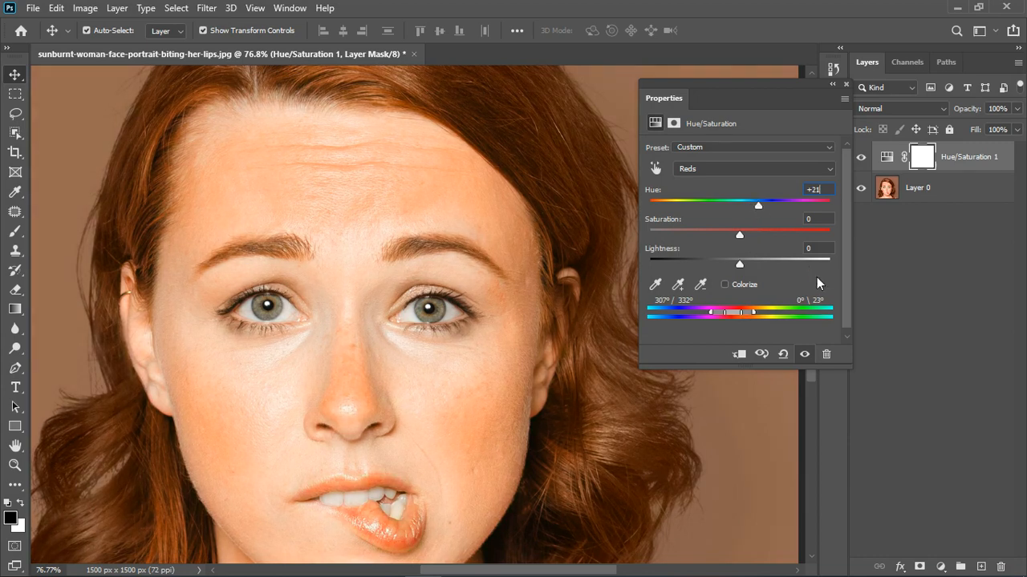
left_click(807, 356)
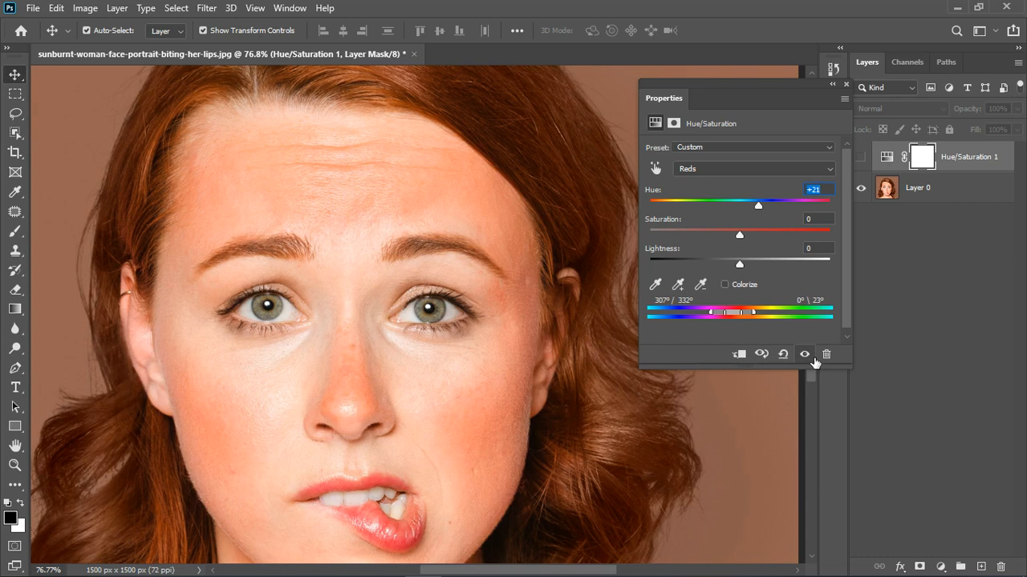
left_click(813, 358)
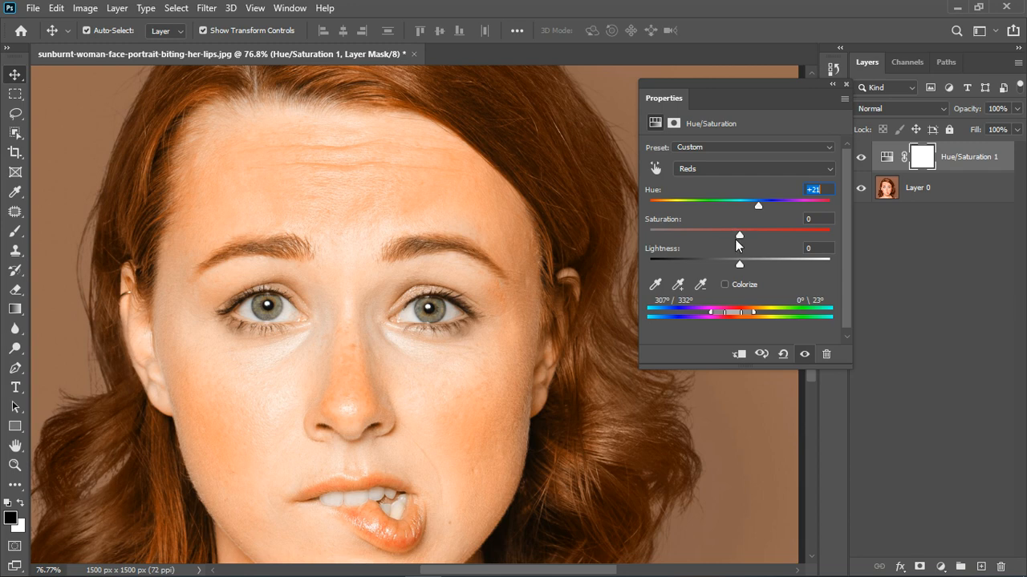
Lower the saturation of the Reds range moderately and raise its lightness to +23
left_click_drag(739, 235, 700, 231)
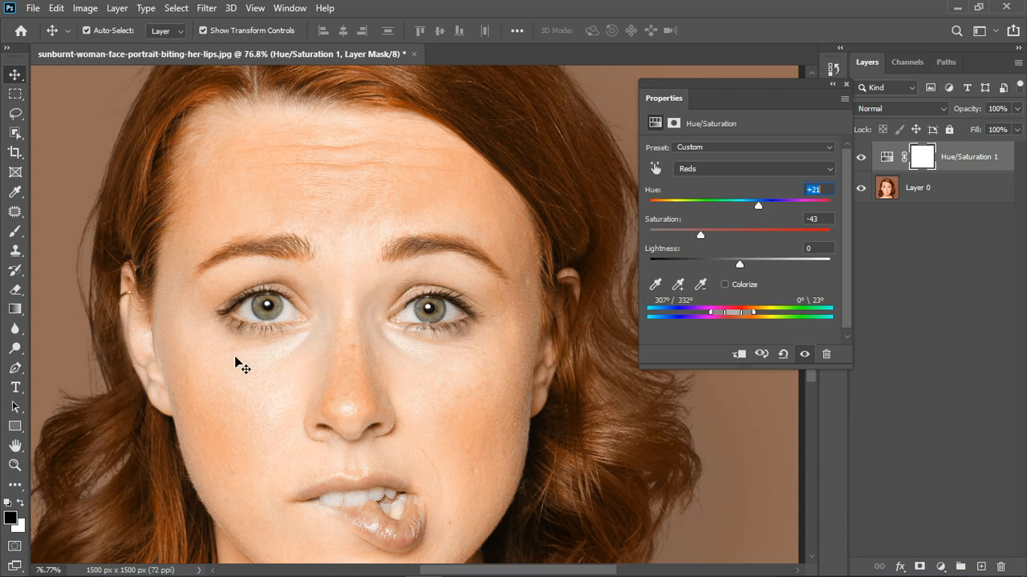
left_click_drag(739, 262, 768, 255)
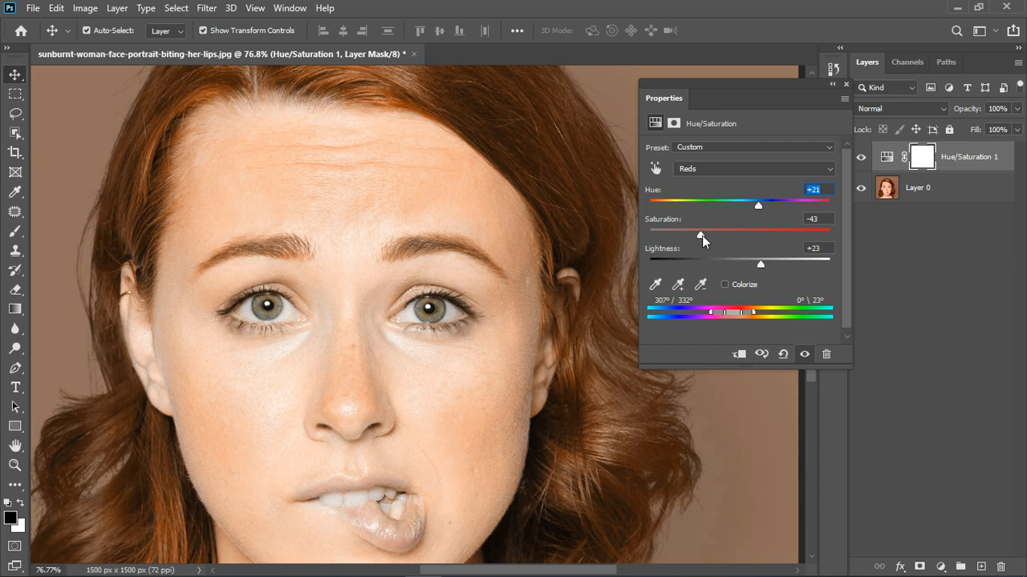
left_click_drag(702, 235, 709, 234)
left_click_drag(711, 235, 714, 233)
Switch to the Yellows range, reveal its affected areas with a hue of +180 and reset the hue to 0
left_click(726, 172)
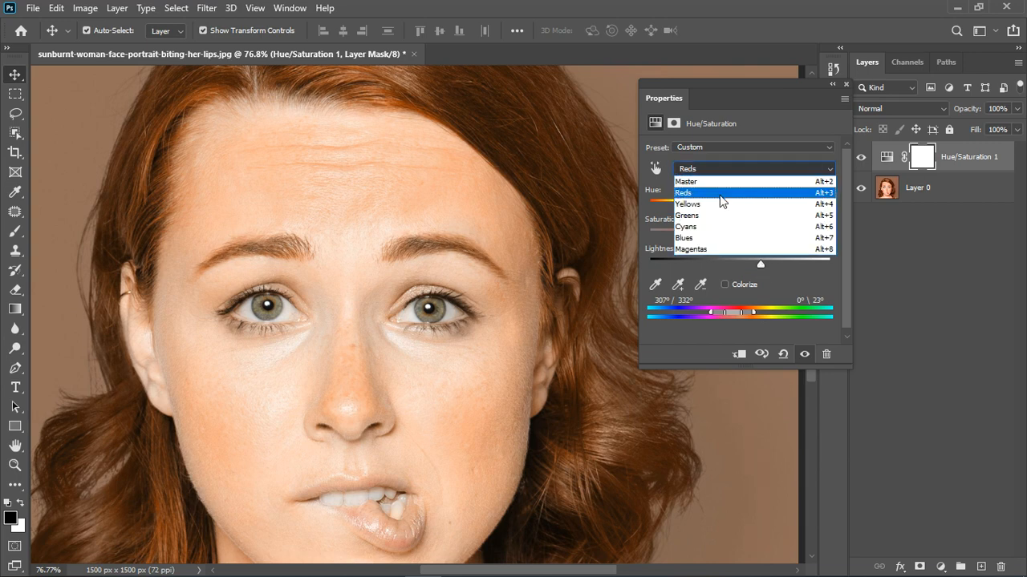
left_click(722, 204)
left_click_drag(740, 200, 835, 207)
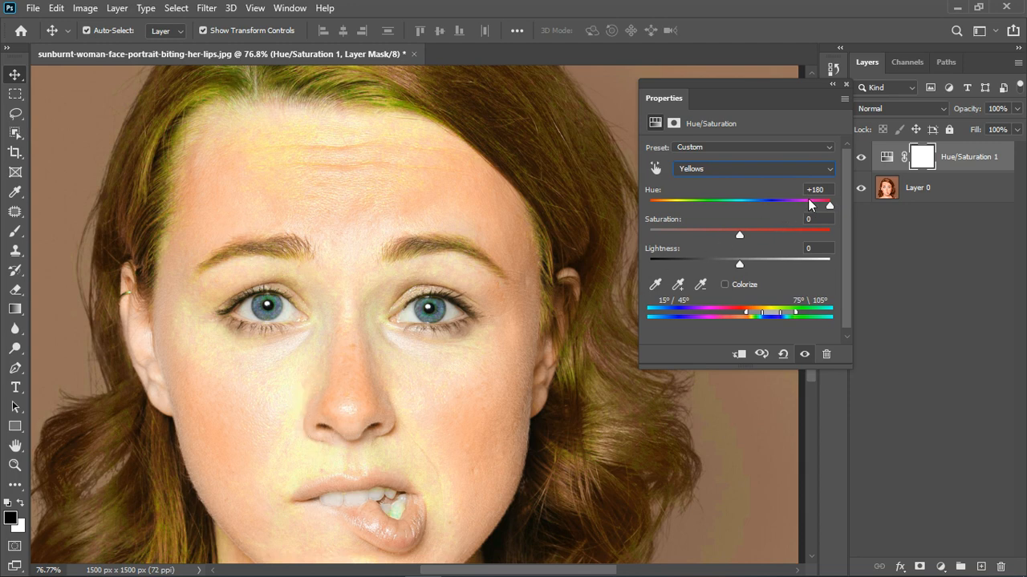
left_click_drag(832, 195, 800, 197)
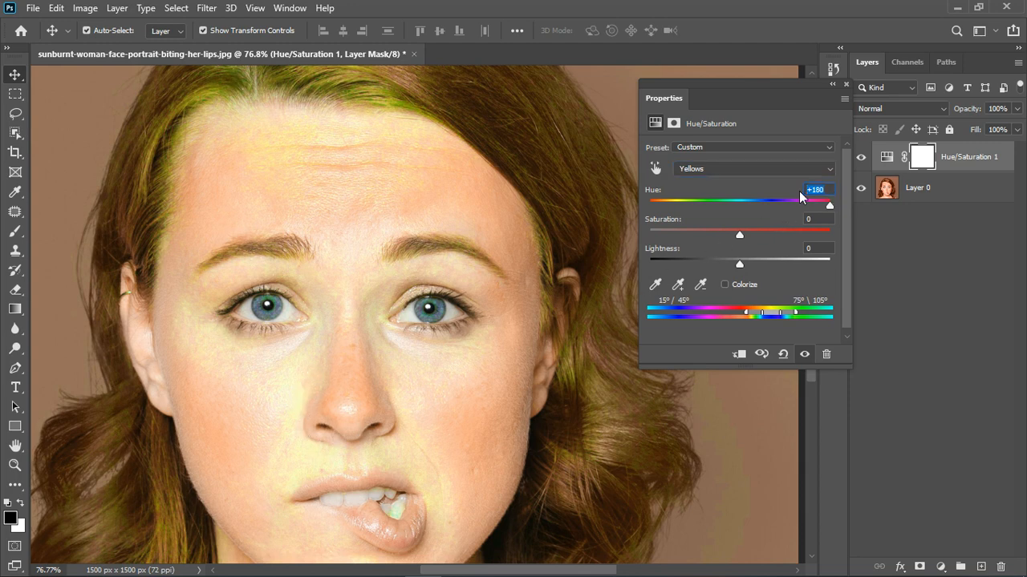
type("0")
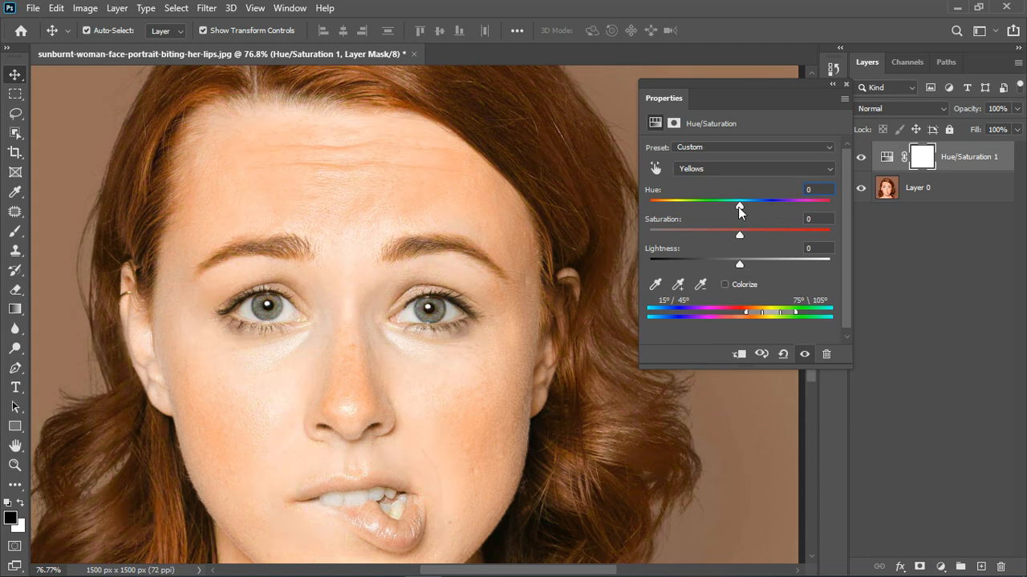
Set the Yellows range to hue -30, saturation about -19 and lightness +13, then close the adjustment's properties
left_click_drag(737, 207, 714, 204)
mouse_move(713, 204)
left_mouse_down()
mouse_move(829, 202)
mouse_move(713, 209)
left_mouse_up()
left_click_drag(740, 235, 725, 237)
left_click_drag(738, 261, 749, 262)
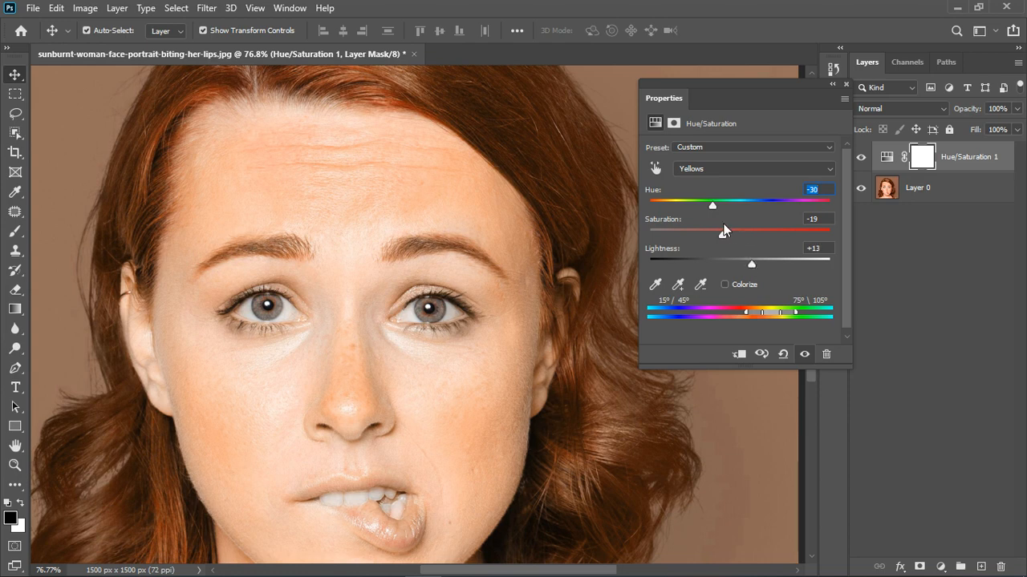
left_click_drag(723, 237, 724, 236)
left_click(846, 85)
Compare the whole portrait with the Hue/Saturation 1 layer hidden and shown
scroll(478, 289, "down", 5)
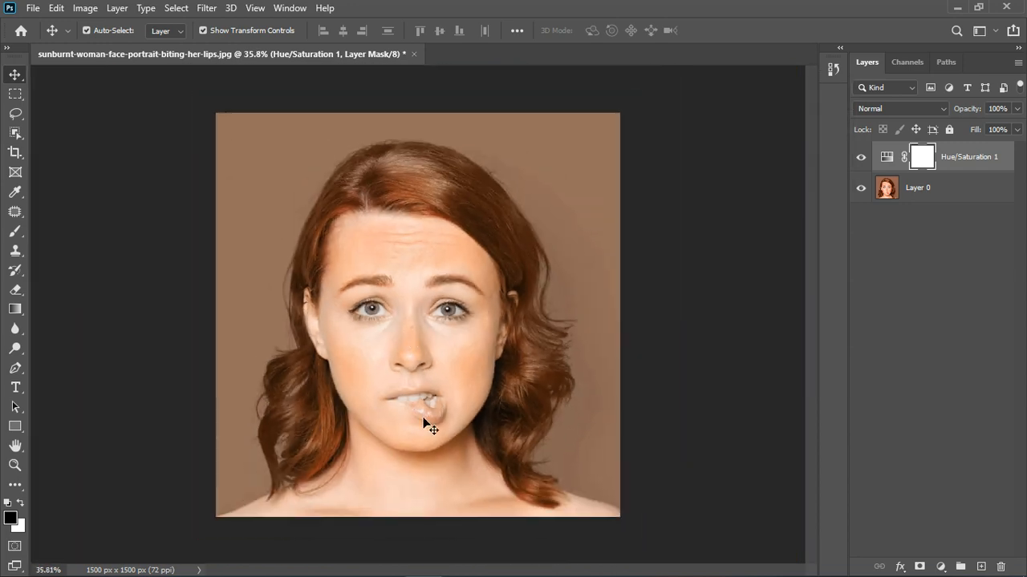
left_click(861, 158)
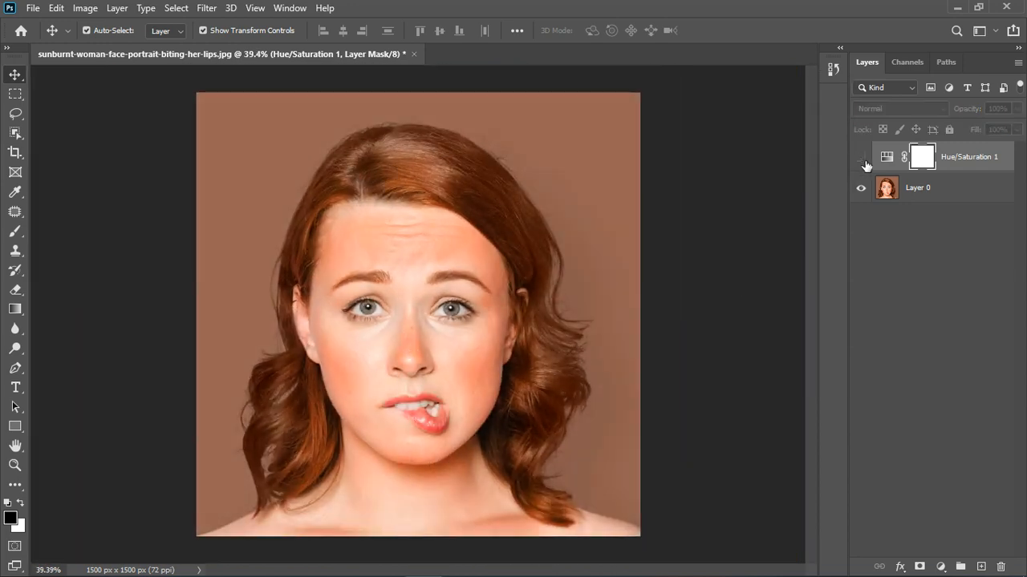
left_click(863, 159)
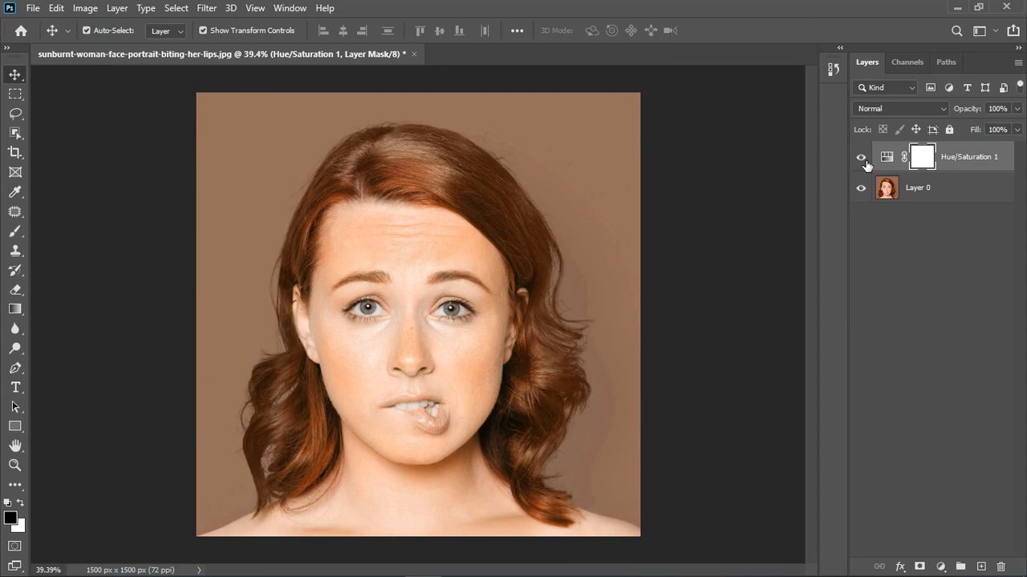
scroll(390, 341, "up", 3)
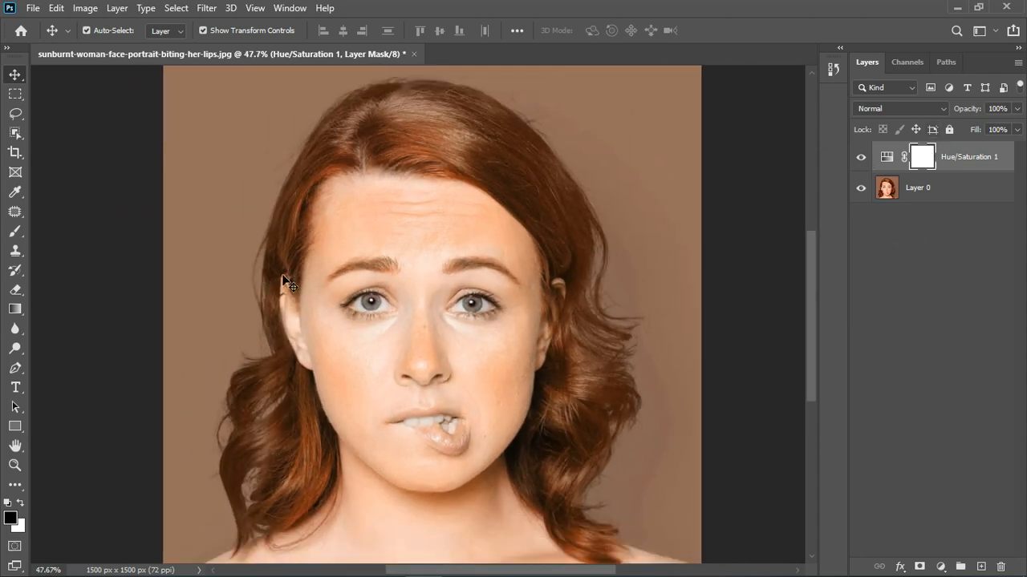
Choose the Brush tool, reduce it to 50 px and compare the lips with the Hue/Saturation 1 layer hidden and shown
left_click(15, 232)
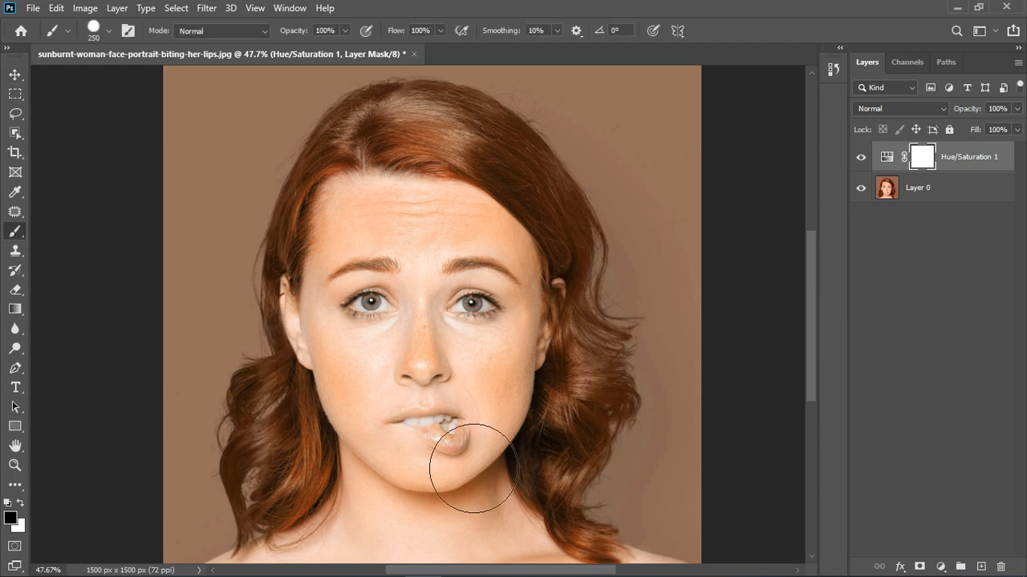
key("bracketleft")
key("bracketleft")
key("bracketleft")
key("bracketleft")
key("bracketleft")
key("bracketleft")
key("bracketleft")
key("bracketleft")
scroll(452, 433, "up", 3)
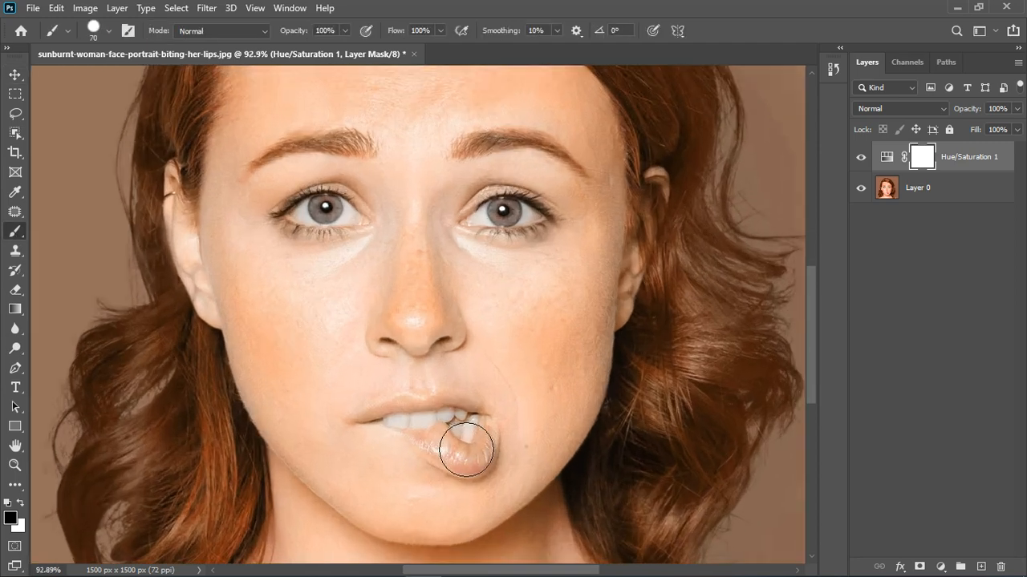
scroll(466, 450, "up", 1)
left_click(862, 158)
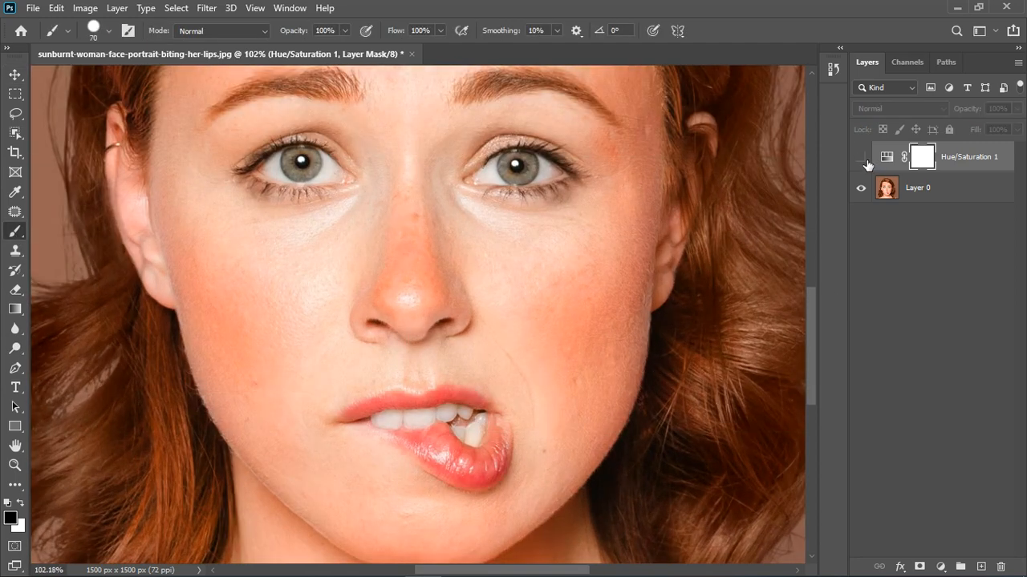
left_click(863, 159)
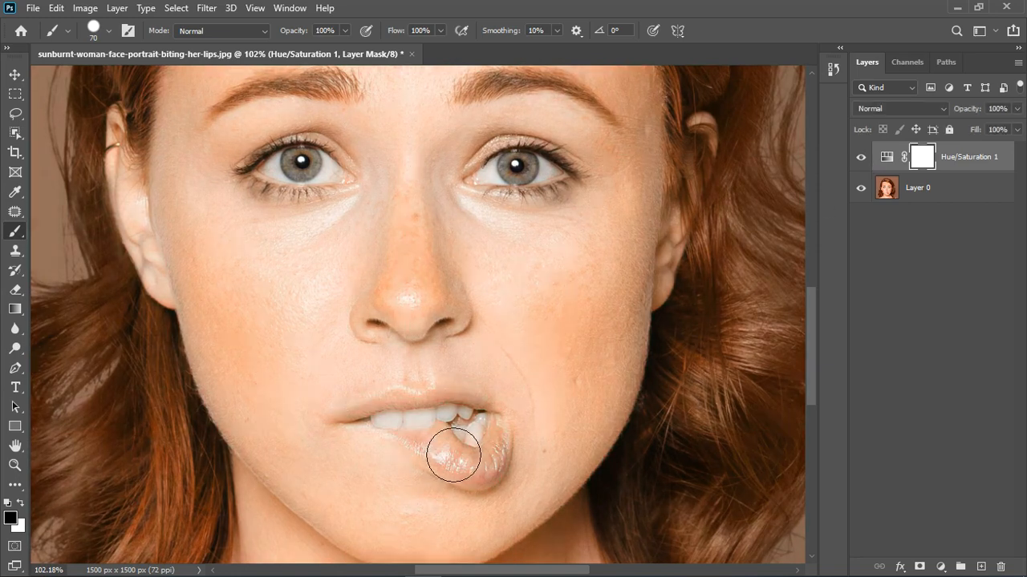
key("bracketleft")
key("bracketleft")
Paint the lips black on the Hue/Saturation 1 mask with a soft brush of 0% hardness, reduced from 50 to 30 px
mouse_move(446, 447)
left_mouse_down()
mouse_move(465, 474)
mouse_move(460, 467)
mouse_move(496, 472)
mouse_move(470, 461)
left_mouse_up()
key("ctrl+z")
left_click(100, 33)
left_click_drag(178, 114, 32, 119)
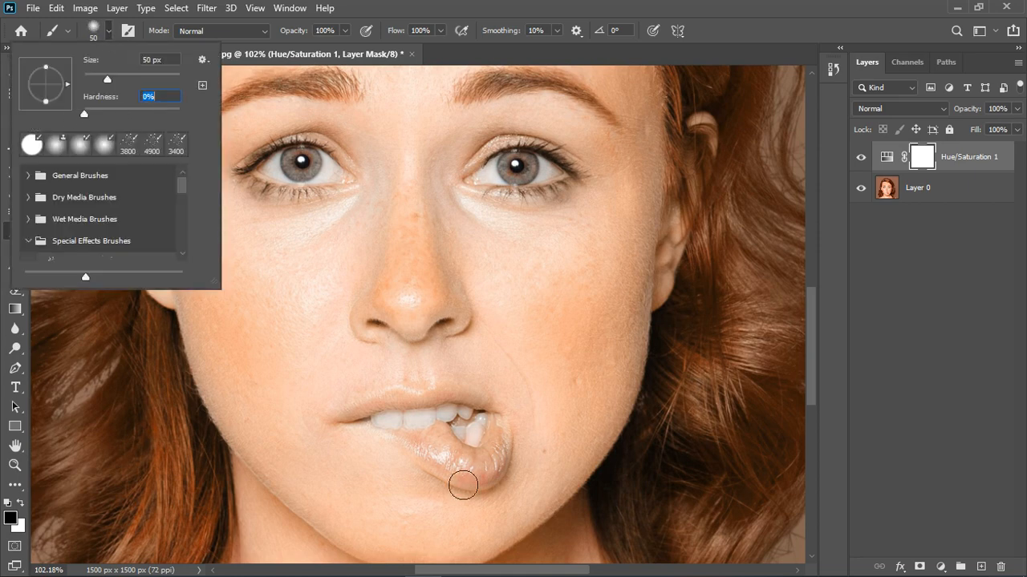
mouse_move(434, 432)
left_mouse_down()
mouse_move(490, 474)
mouse_move(447, 458)
mouse_move(491, 476)
mouse_move(498, 458)
mouse_move(505, 469)
mouse_move(505, 455)
mouse_move(506, 469)
mouse_move(487, 478)
mouse_move(462, 470)
mouse_move(462, 446)
mouse_move(485, 425)
mouse_move(361, 430)
mouse_move(394, 421)
mouse_move(375, 426)
mouse_move(441, 455)
mouse_move(422, 455)
mouse_move(473, 491)
mouse_move(502, 483)
mouse_move(508, 443)
mouse_move(490, 421)
mouse_move(514, 446)
mouse_move(509, 462)
mouse_move(502, 431)
mouse_move(456, 407)
mouse_move(367, 429)
left_mouse_up()
key("bracketleft")
key("bracketleft")
key("bracketleft")
key("bracketleft")
Paint both eyes black on the Hue/Saturation 1 mask with the 30 px soft brush to restore their original colour
scroll(436, 429, "down", 5)
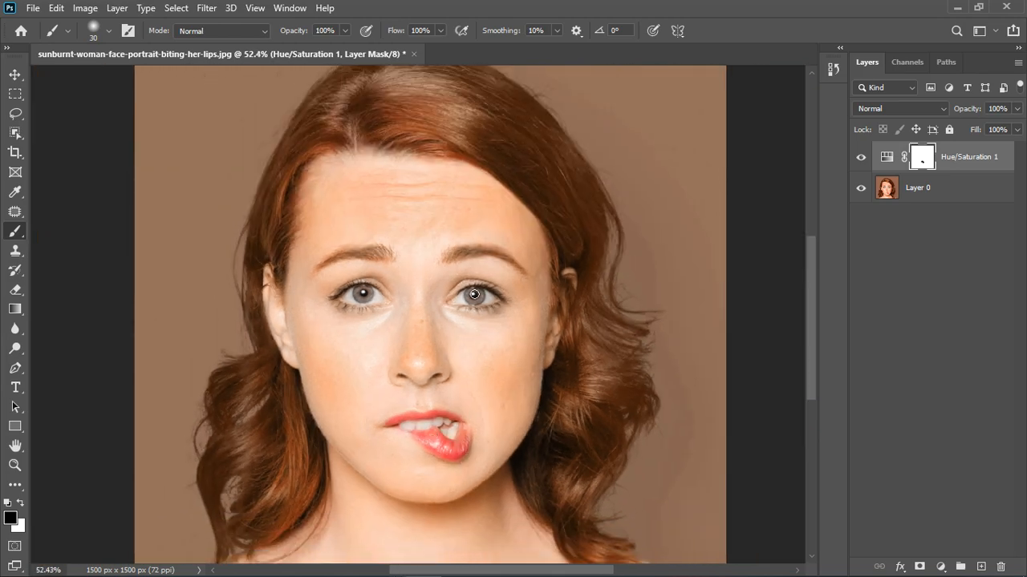
scroll(474, 298, "up", 2)
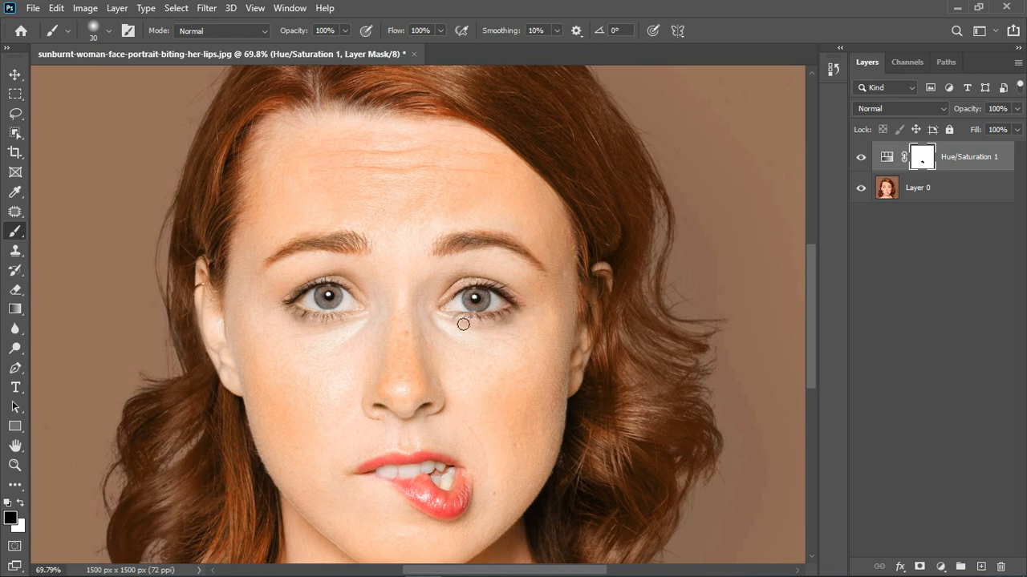
mouse_move(336, 299)
left_mouse_down()
mouse_move(308, 302)
mouse_move(343, 290)
mouse_move(366, 307)
mouse_move(349, 321)
mouse_move(296, 316)
mouse_move(359, 325)
mouse_move(357, 294)
left_mouse_up()
scroll(365, 295, "down", 2)
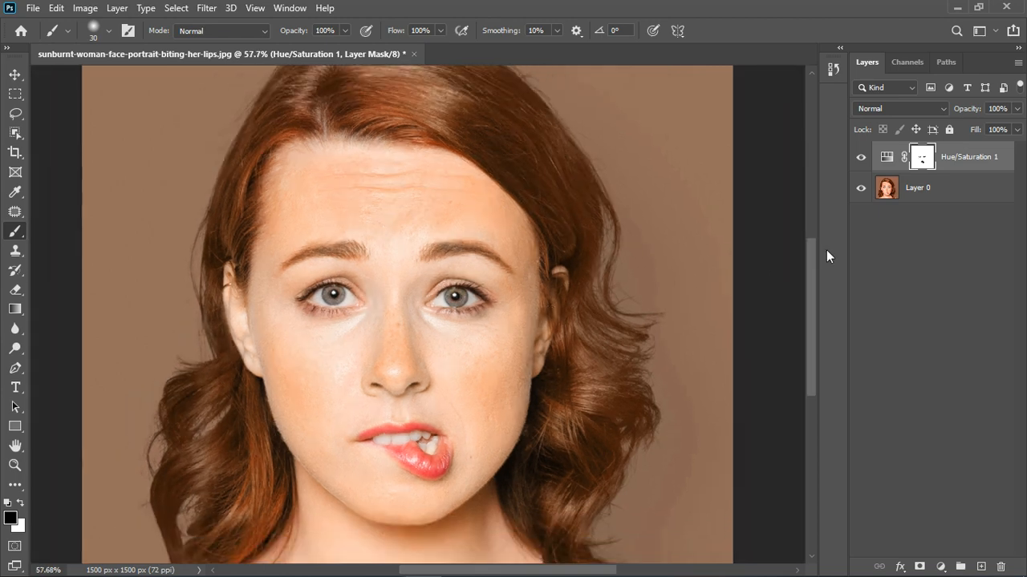
Add a second Hue/Saturation adjustment layer and target its Reds range by sampling the forehead with the on-image adjustment tool
left_click(940, 567)
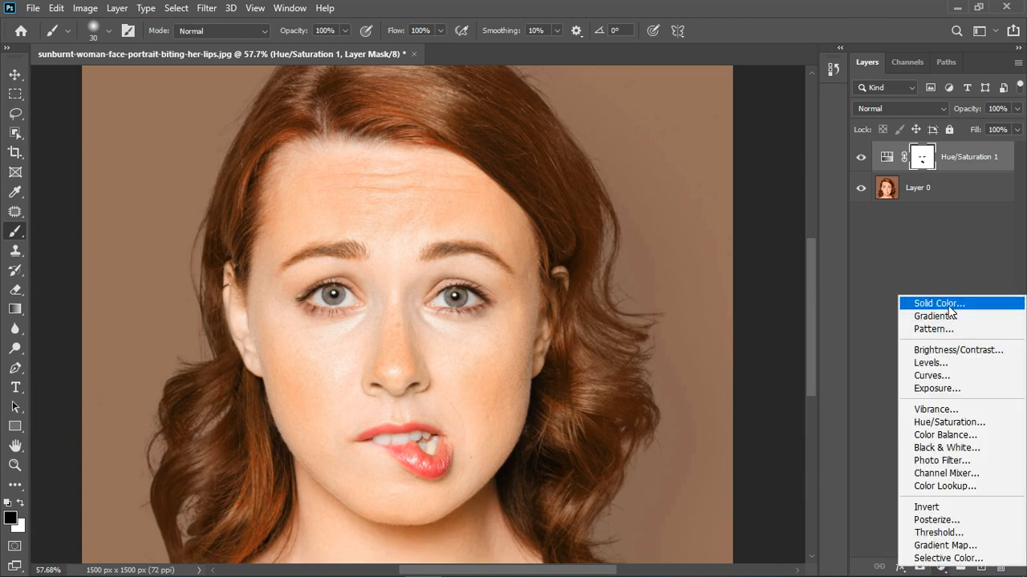
left_click(951, 423)
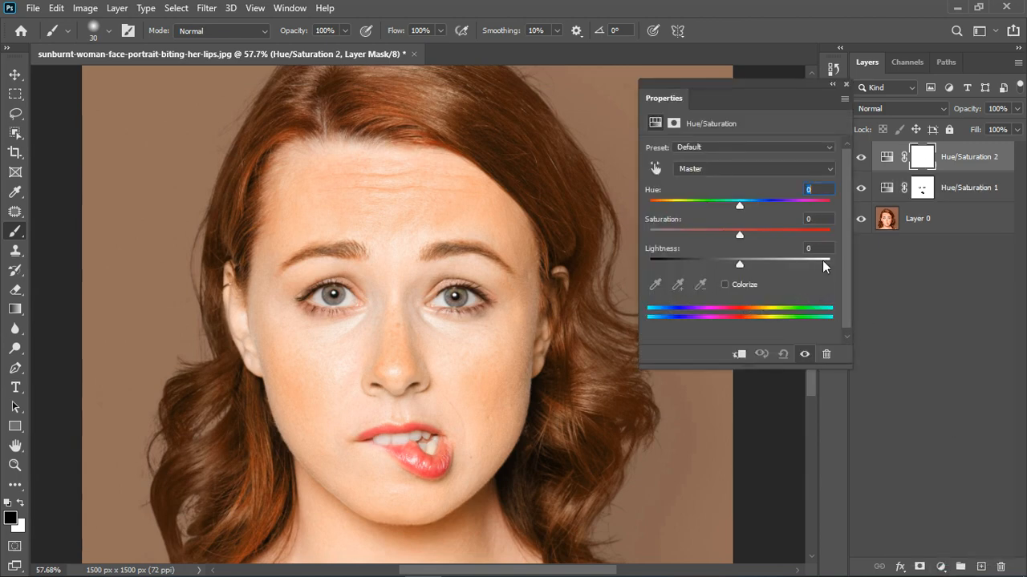
left_click(655, 168)
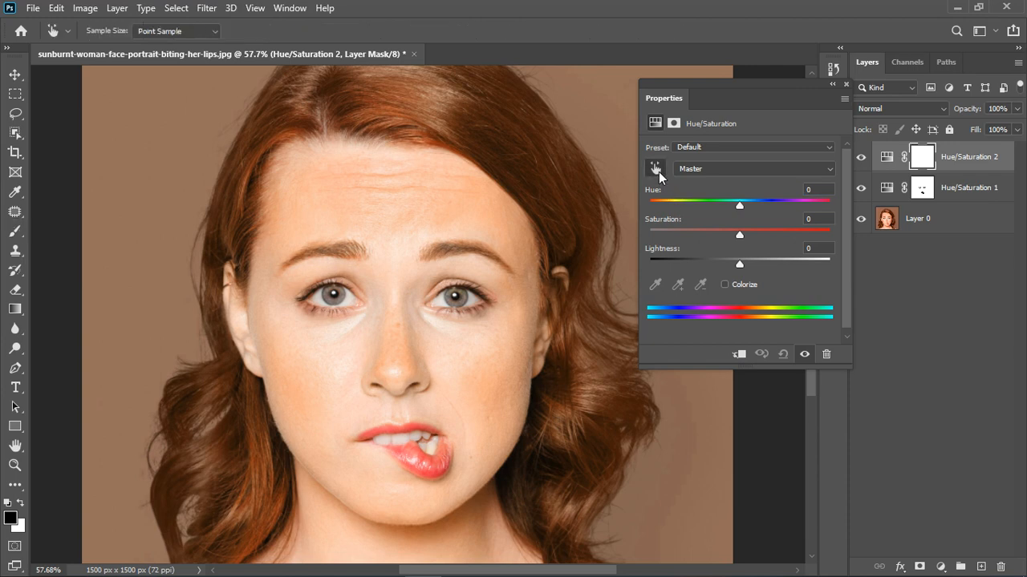
left_click(457, 207)
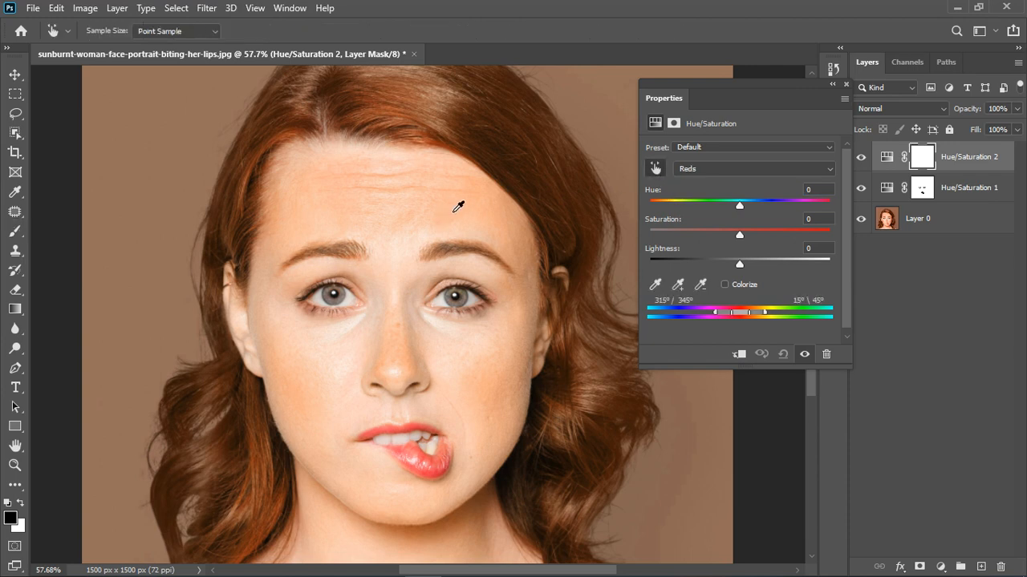
Shift the Hue/Saturation 2 hue to +113 as a preview and limit the affected range to 14°/39° and 70°\125° in Yellows
left_click_drag(735, 204, 805, 207)
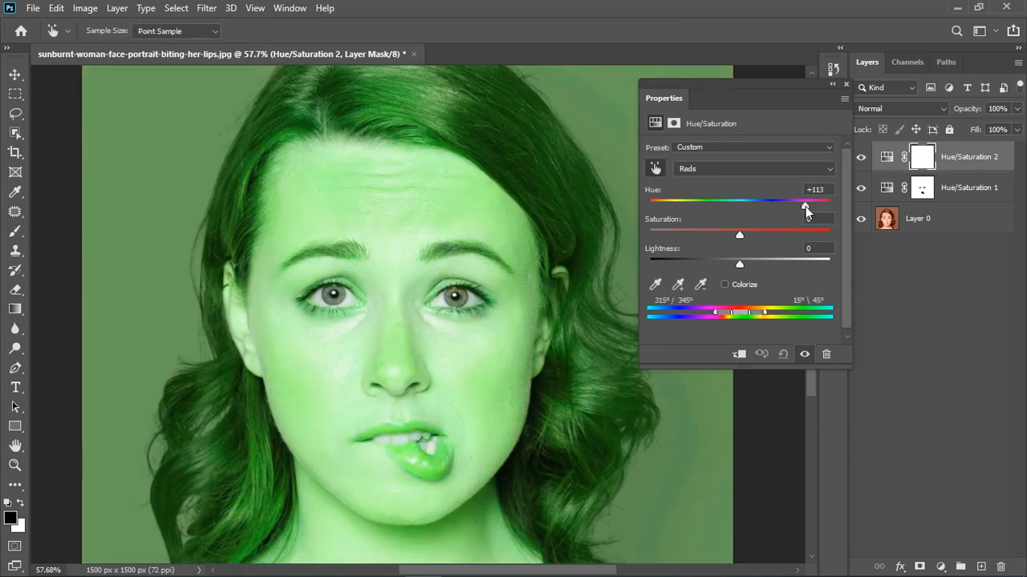
mouse_move(743, 313)
left_mouse_down()
mouse_move(782, 310)
mouse_move(749, 313)
left_mouse_up()
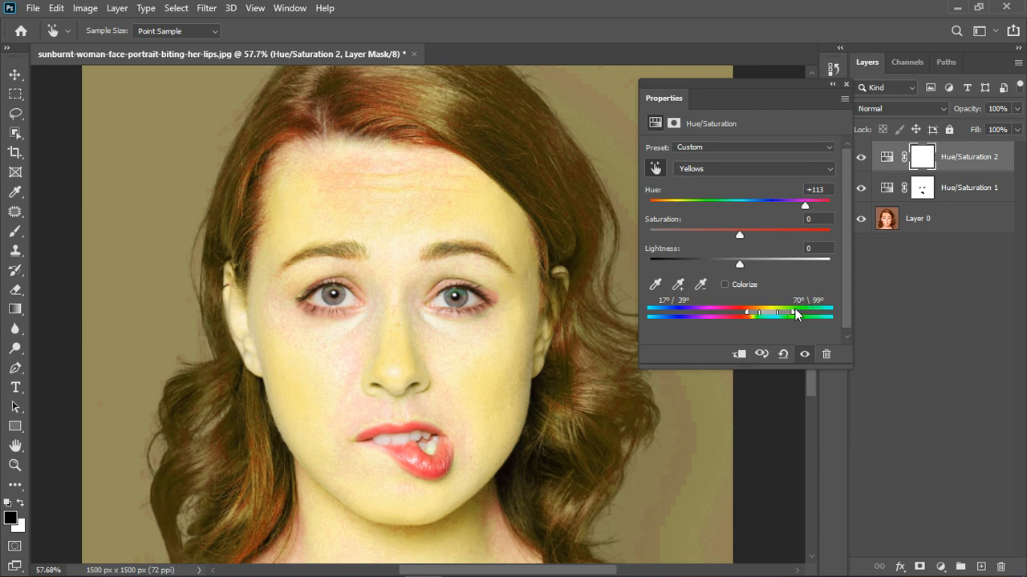
left_click_drag(793, 313, 747, 315)
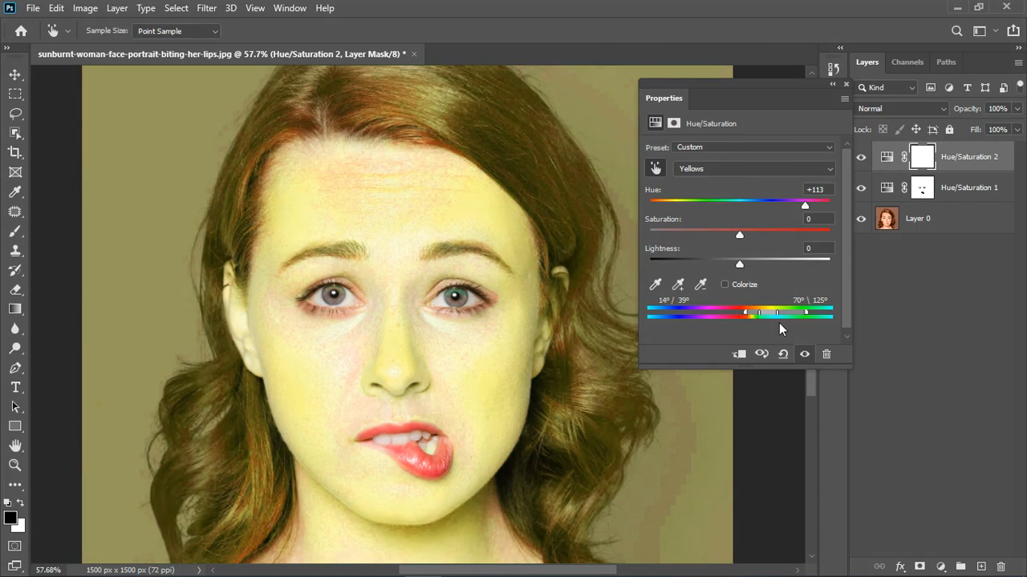
Reset the preview hue and set the Yellows range of Hue/Saturation 2 to Hue +3, Saturation -21 and Lightness +15
left_click(822, 190)
type("0")
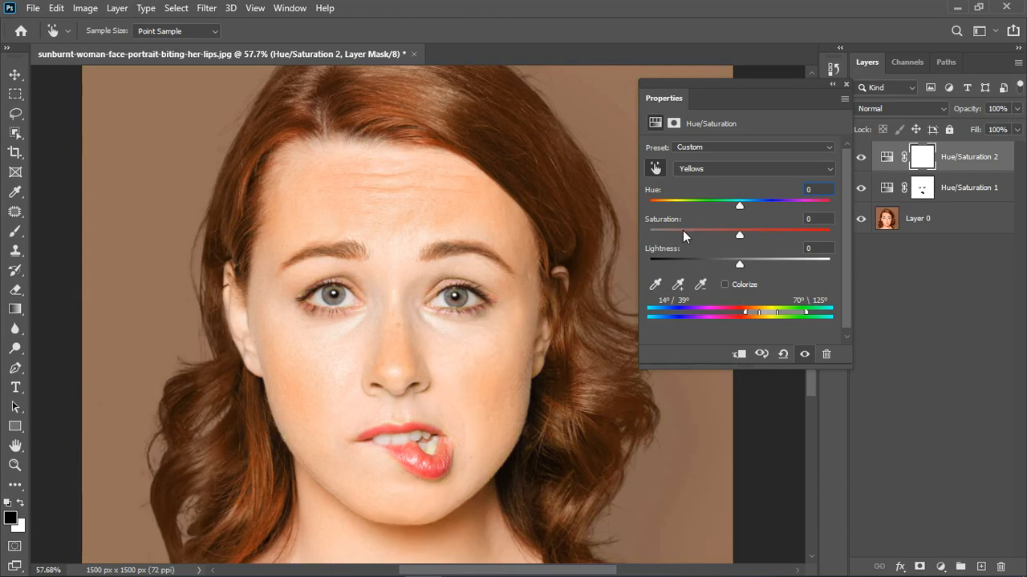
mouse_move(739, 203)
left_mouse_down()
mouse_move(724, 203)
mouse_move(766, 203)
mouse_move(726, 202)
mouse_move(744, 199)
mouse_move(721, 237)
mouse_move(743, 204)
left_mouse_up()
left_click_drag(736, 263, 754, 265)
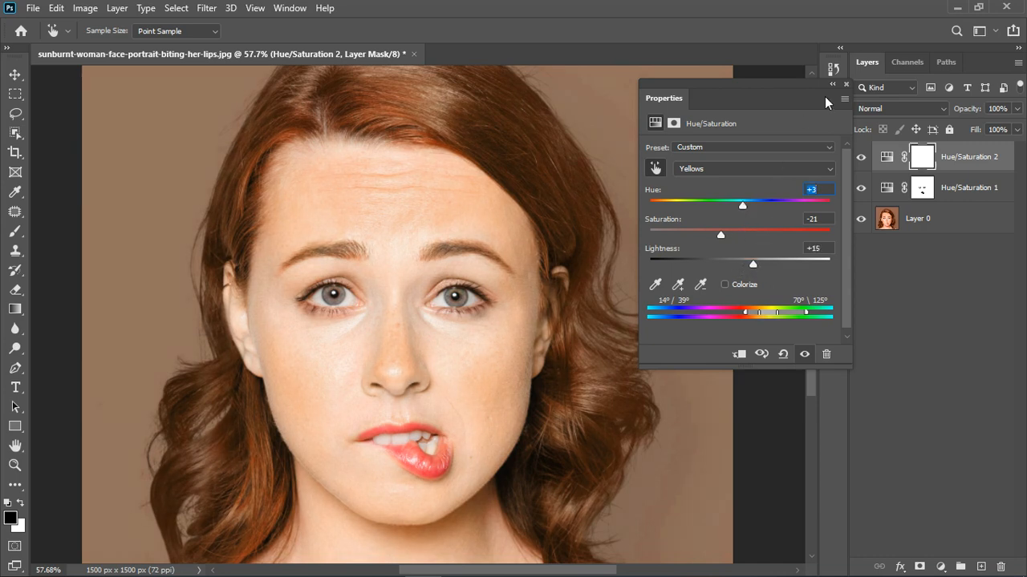
left_click(846, 85)
Group the Hue/Saturation 1 and Hue/Saturation 2 layers and compare the portrait with the group hidden and shown
scroll(437, 233, "down", 3)
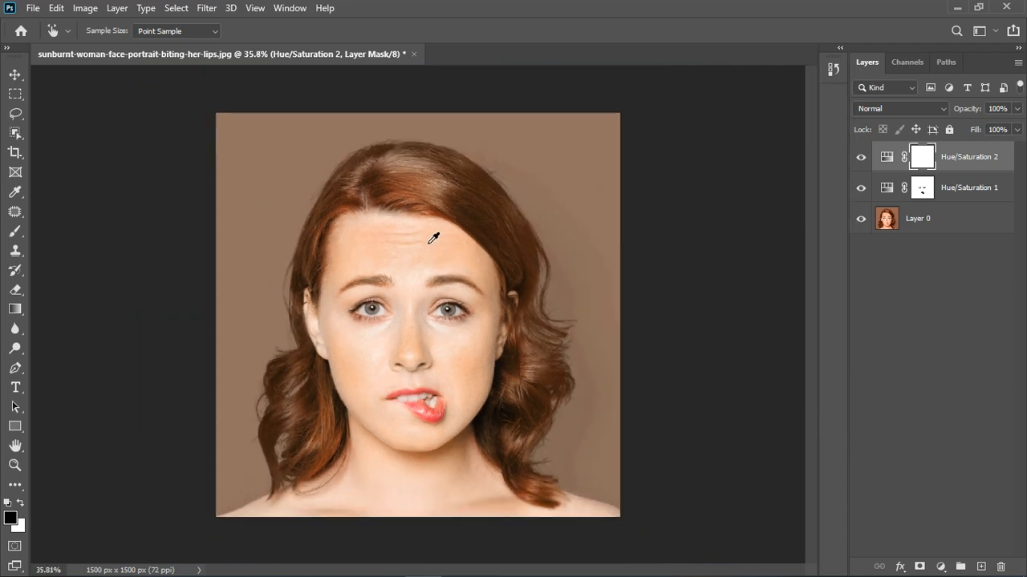
left_click(955, 193, "shift")
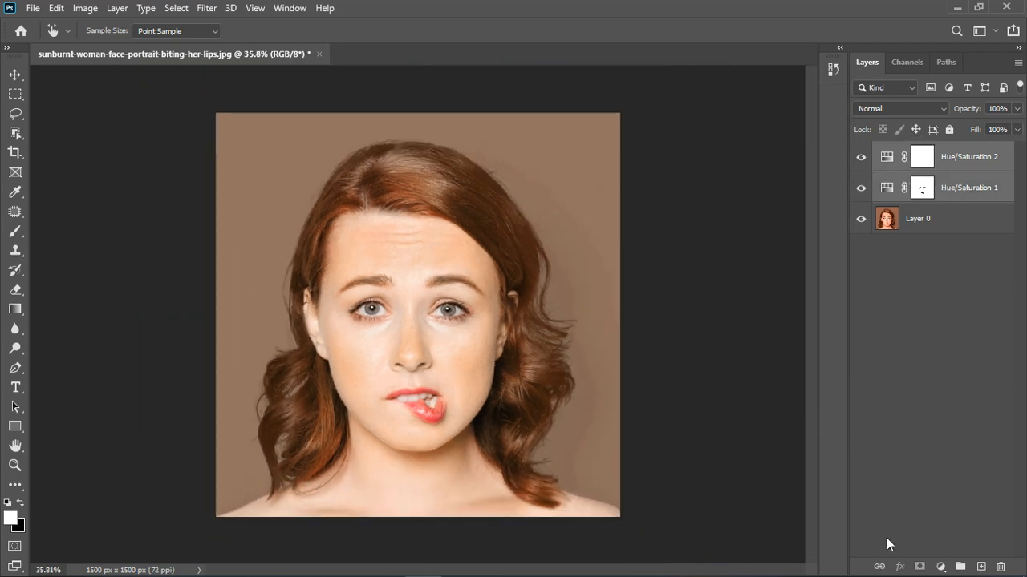
left_click(961, 566)
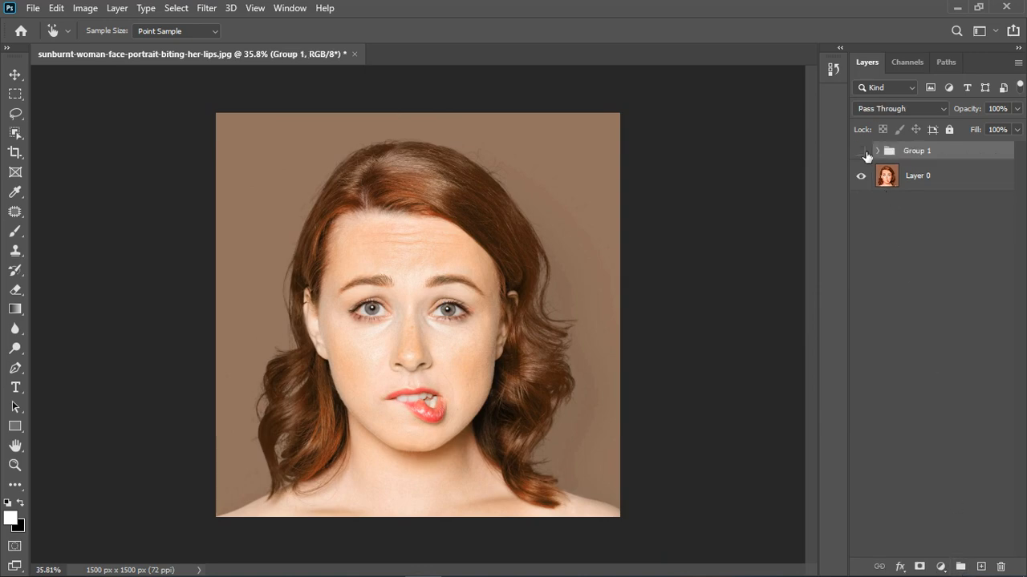
left_click(865, 152)
left_click(862, 151)
scroll(433, 360, "up", 3)
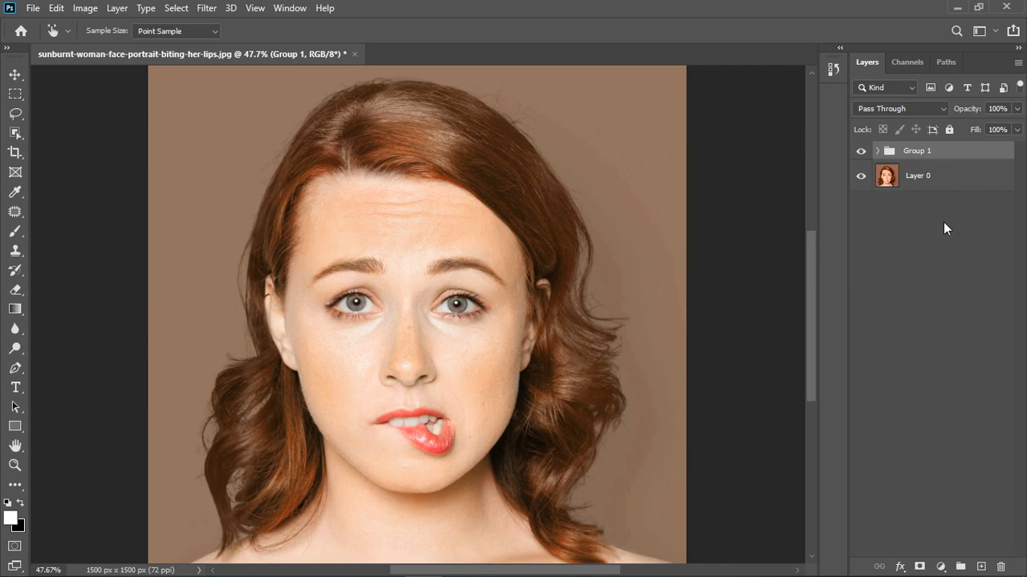
Add a third Hue/Saturation adjustment layer above Group 1, leaving it on Master with its default values
left_click(879, 152)
left_click(878, 151)
left_click(941, 568)
left_click(951, 425)
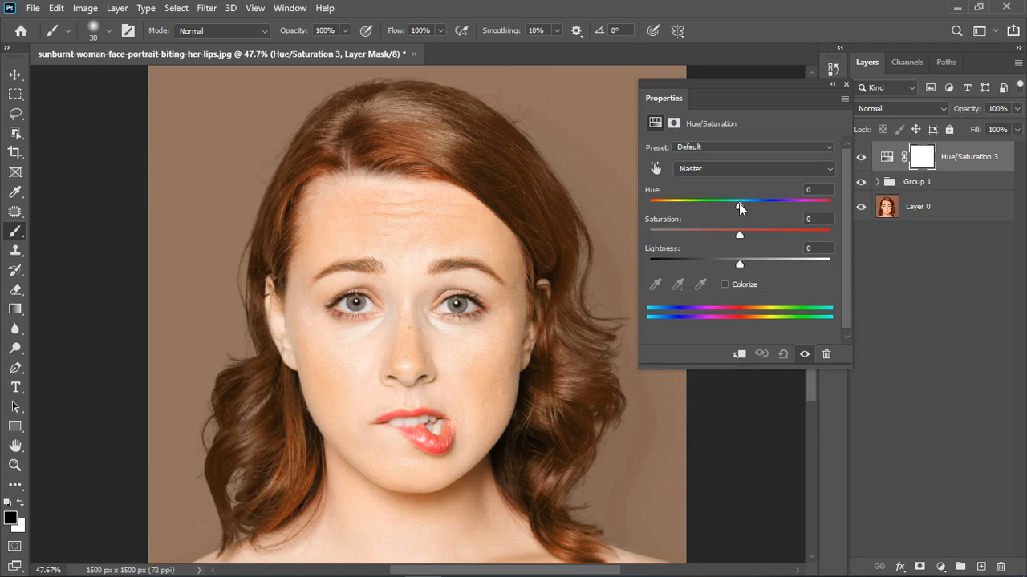
left_click(736, 170)
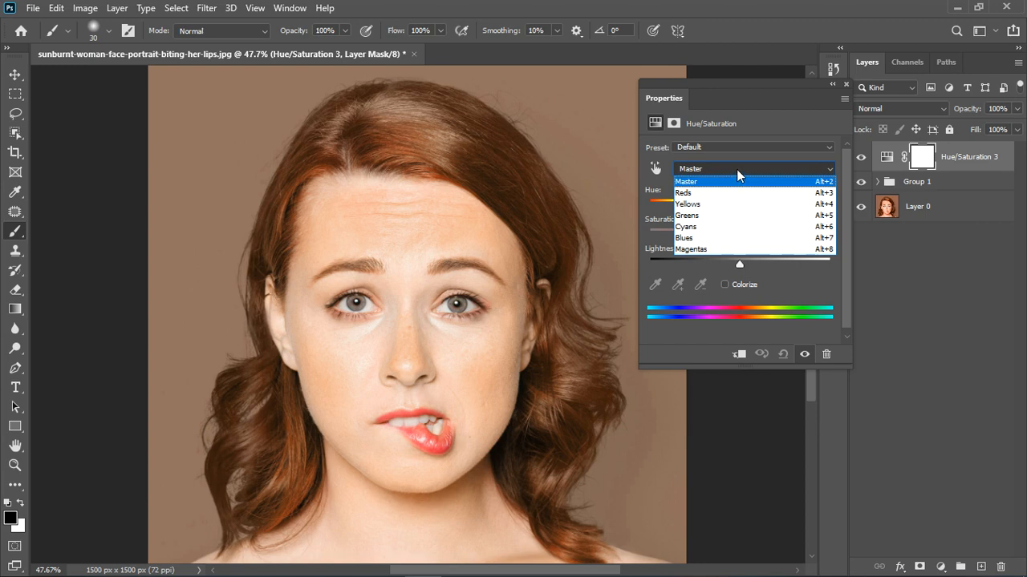
left_click(778, 280)
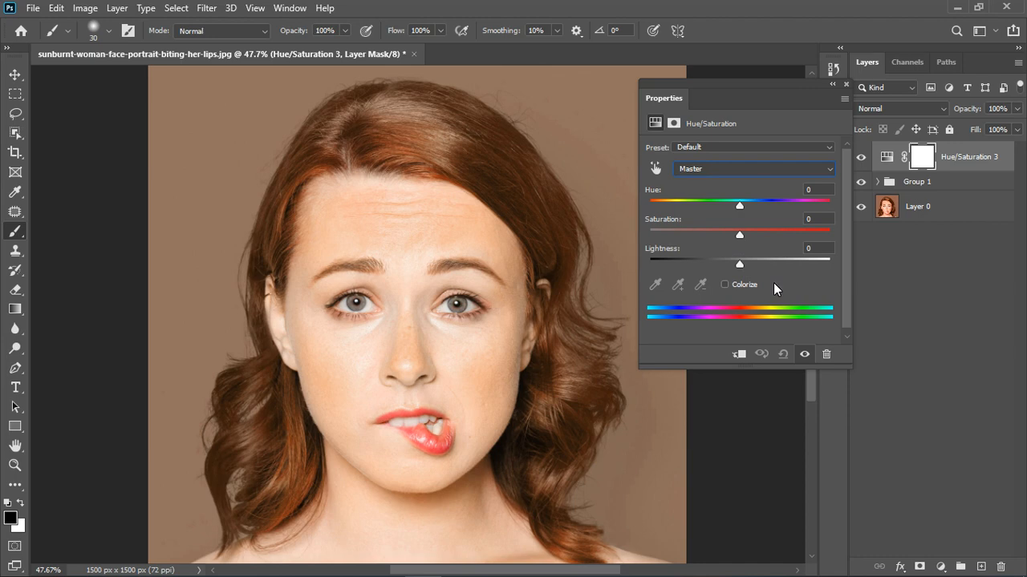
left_click(844, 85)
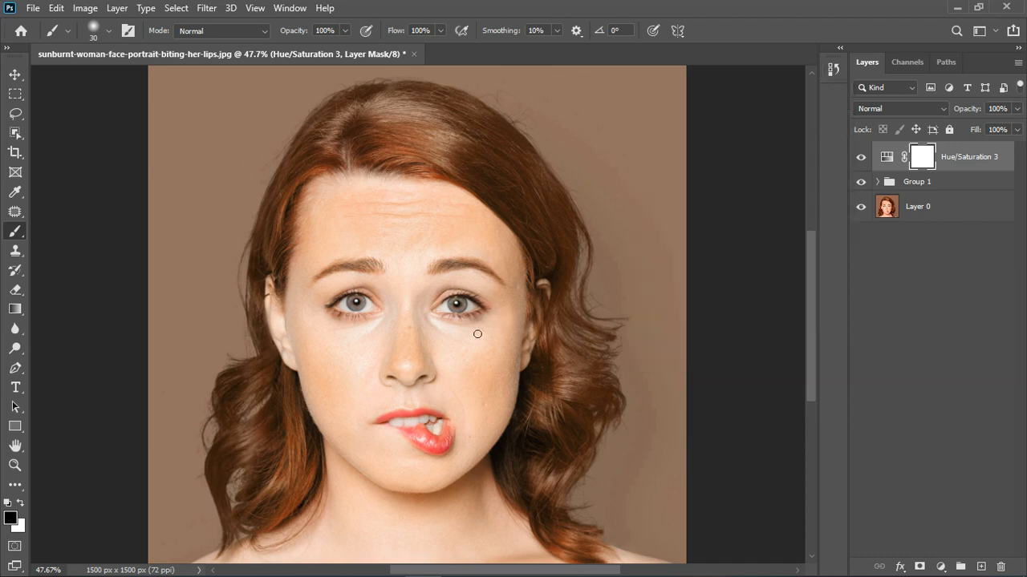
scroll(426, 328, "down", 3)
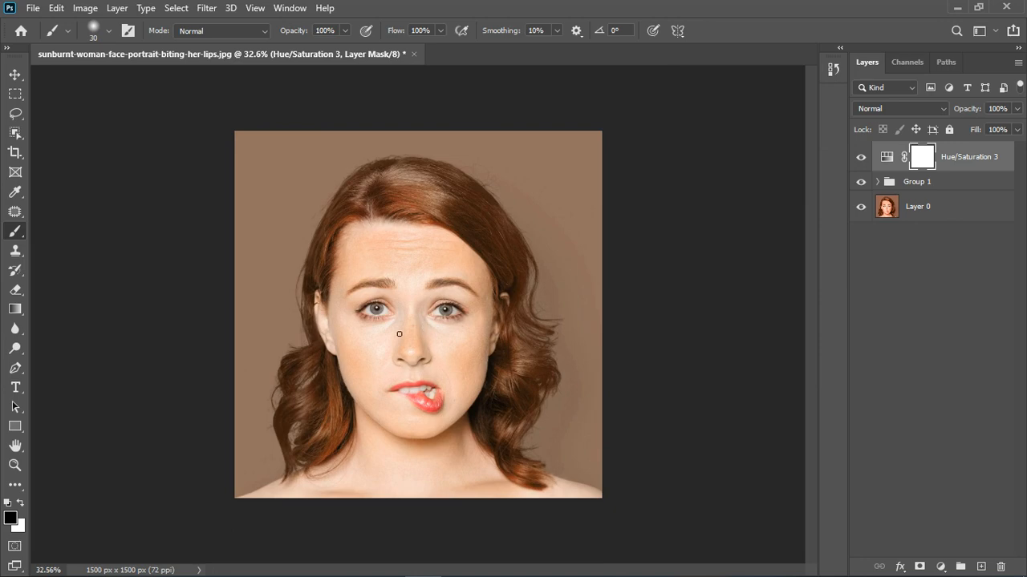
scroll(396, 296, "up", 3)
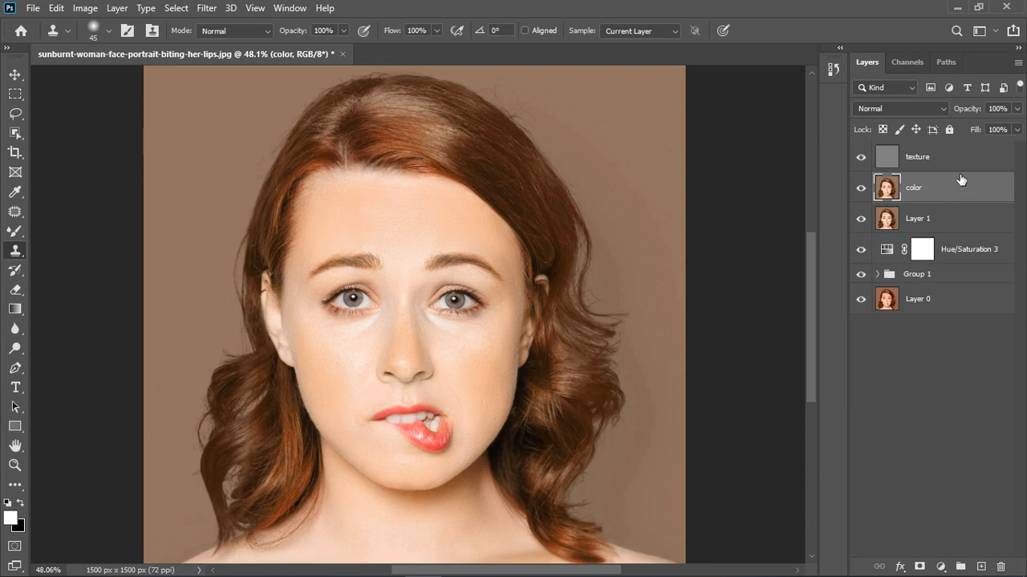
Group the texture and color layers and compare the skin with the new group hidden and shown
left_click(960, 170, "shift")
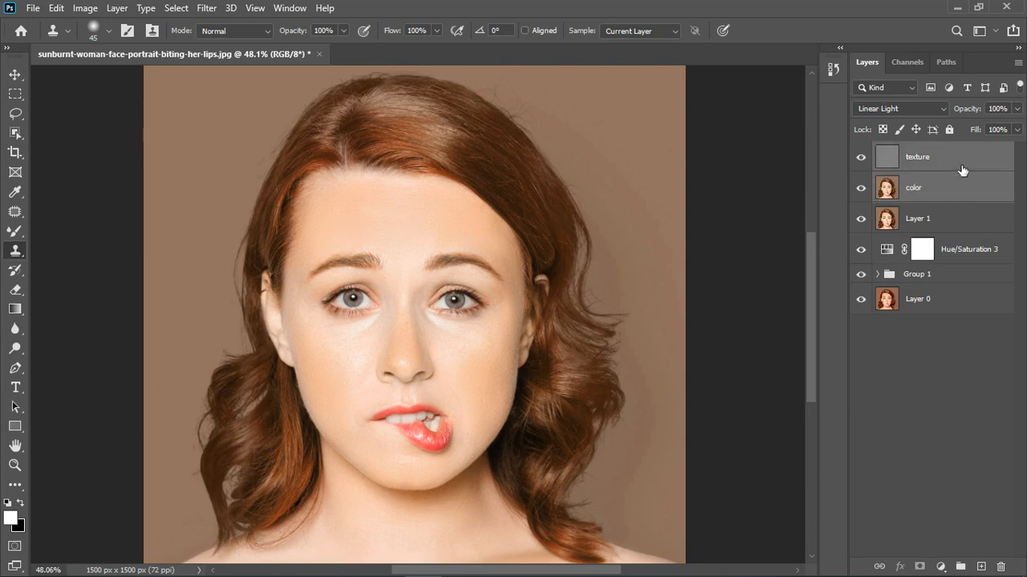
left_click(960, 566)
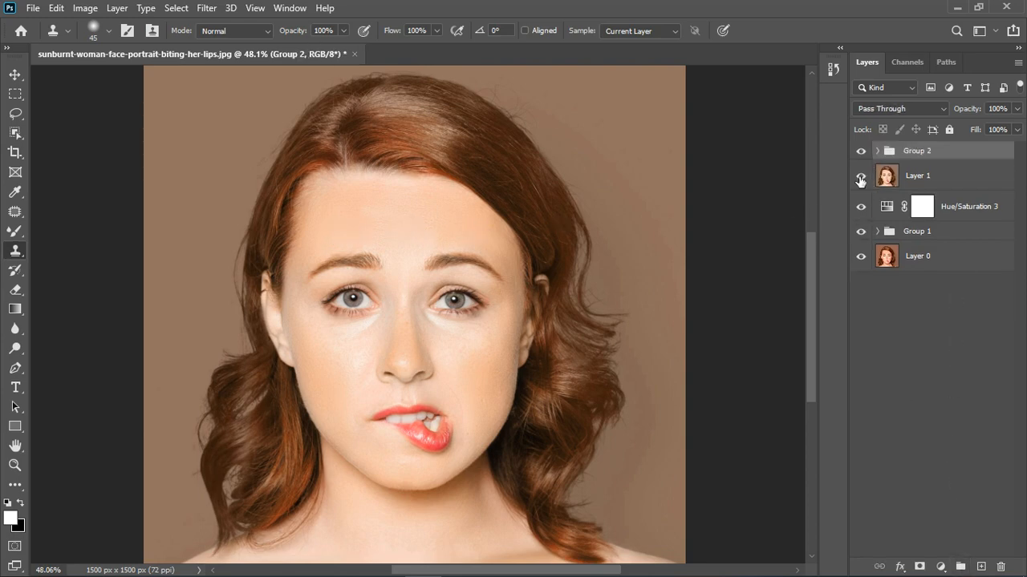
left_click(861, 151)
left_click(861, 150)
scroll(491, 222, "down", 1)
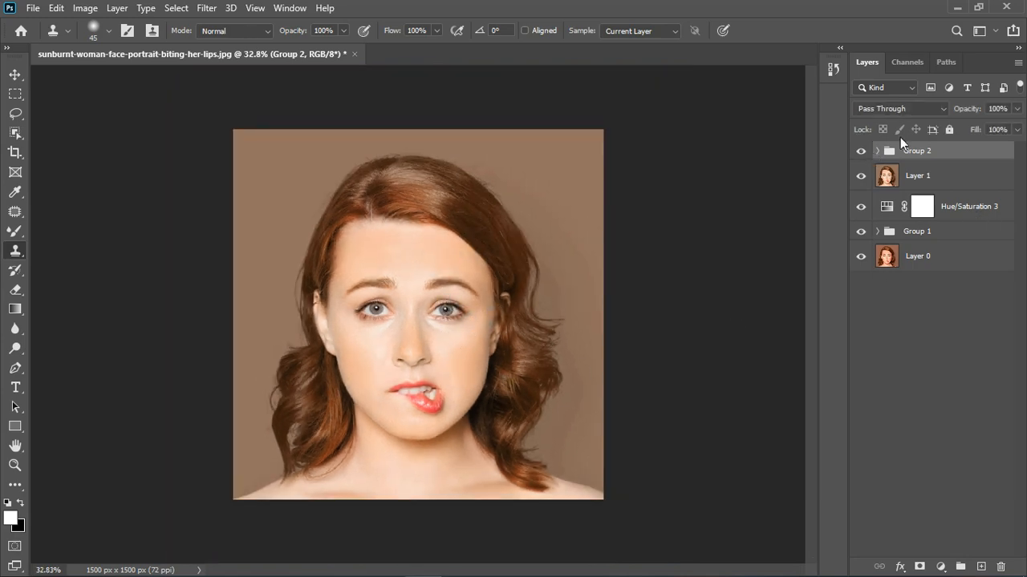
Smooth the highlights of the lower lip on the color layer with the Mixer Brush, reduced from 90 to 50 px
left_click(880, 153)
left_click(935, 214)
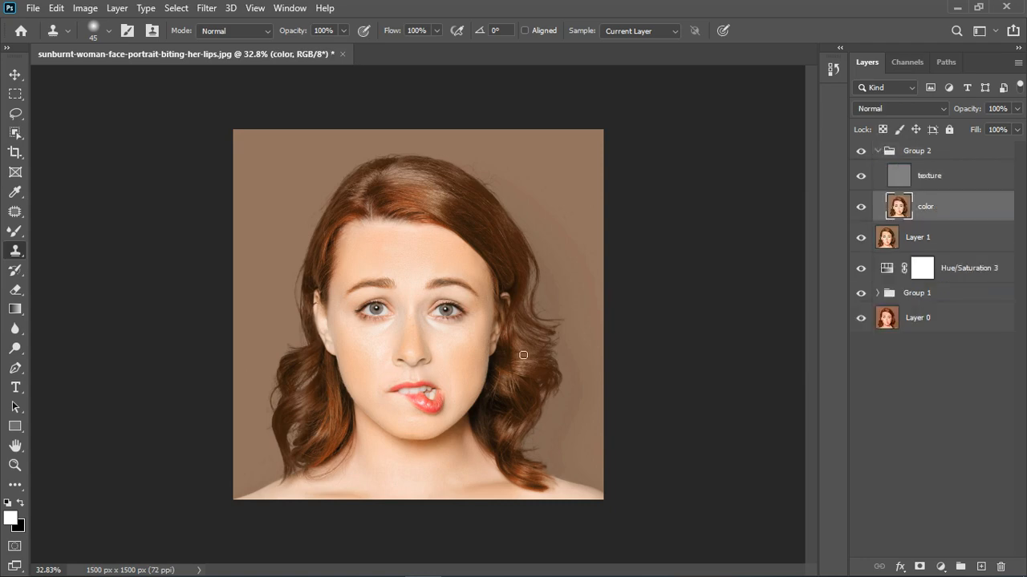
scroll(421, 410, "up", 5)
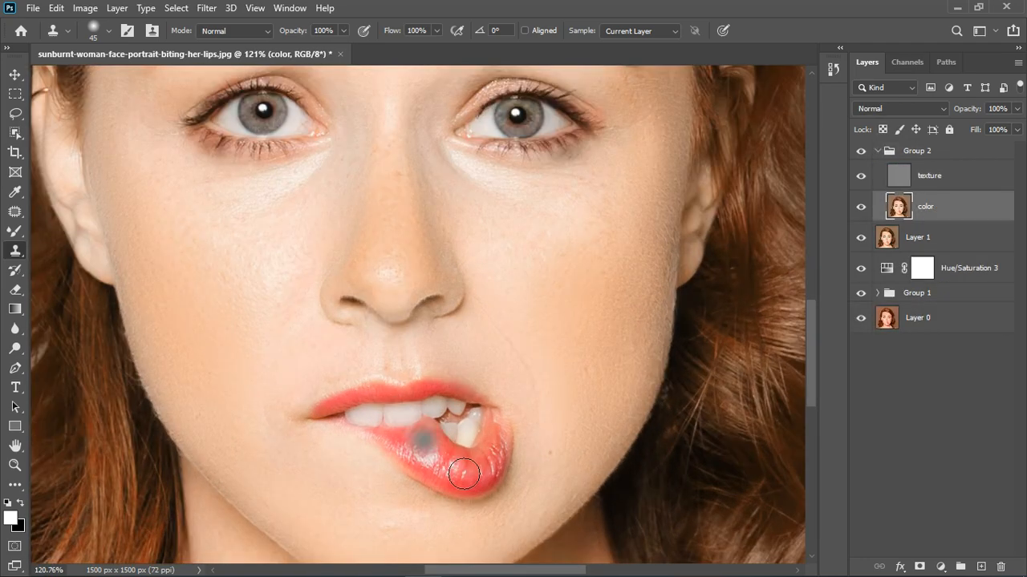
left_click(940, 181)
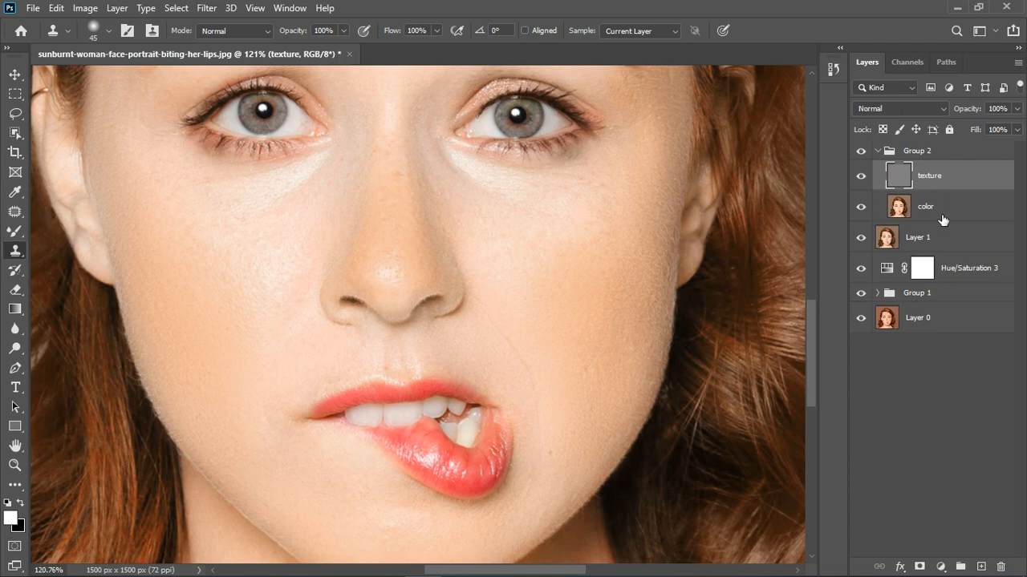
left_click(939, 215)
left_click(14, 231)
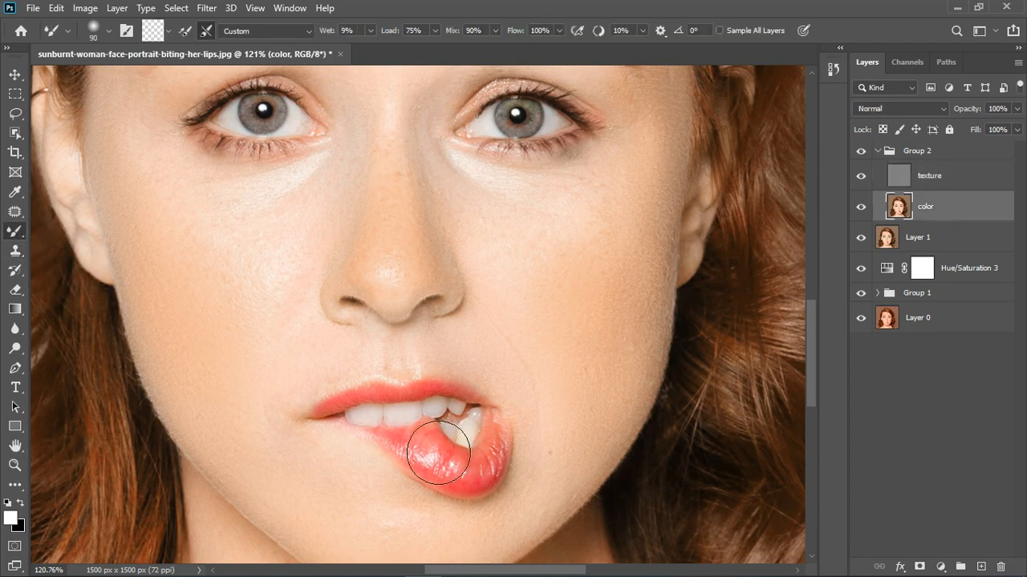
key("bracketleft")
key("bracketleft")
key("bracketleft")
key("bracketleft")
mouse_move(438, 464)
left_mouse_down()
mouse_move(463, 482)
mouse_move(504, 485)
mouse_move(511, 457)
mouse_move(506, 487)
mouse_move(468, 481)
mouse_move(461, 467)
mouse_move(475, 462)
mouse_move(455, 454)
mouse_move(459, 494)
mouse_move(492, 495)
mouse_move(514, 471)
mouse_move(497, 492)
mouse_move(453, 474)
mouse_move(443, 480)
mouse_move(441, 468)
mouse_move(462, 458)
mouse_move(466, 474)
mouse_move(494, 475)
mouse_move(506, 465)
mouse_move(504, 502)
mouse_move(515, 468)
mouse_move(506, 501)
mouse_move(454, 463)
mouse_move(451, 419)
mouse_move(352, 421)
mouse_move(459, 413)
mouse_move(483, 423)
mouse_move(462, 413)
mouse_move(487, 431)
mouse_move(488, 483)
mouse_move(452, 468)
mouse_move(442, 481)
mouse_move(506, 466)
left_mouse_up()
Even out the lower lip's shine and lines on the texture layer with the 45 px Clone Stamp
left_click(971, 183)
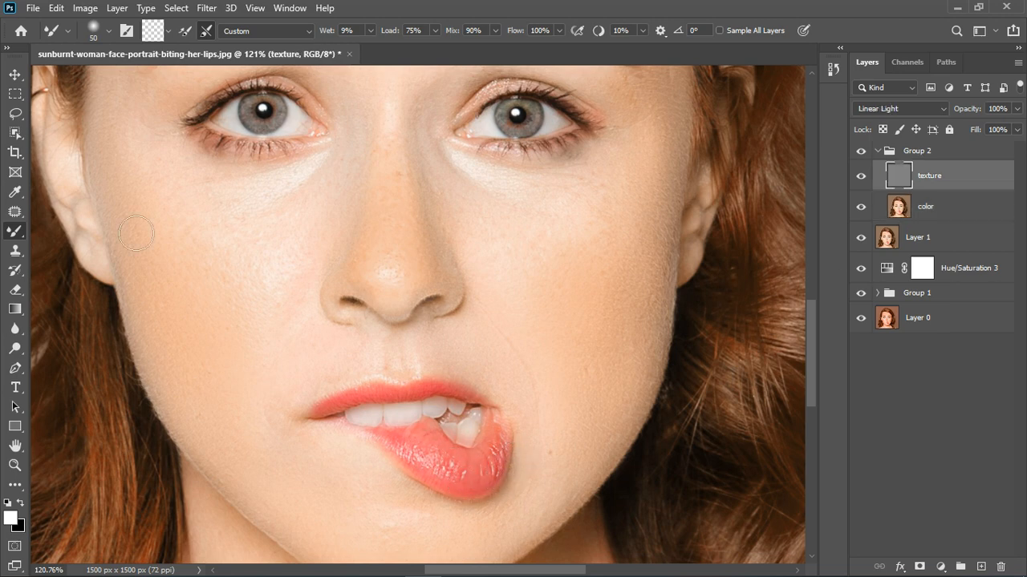
left_click(15, 250)
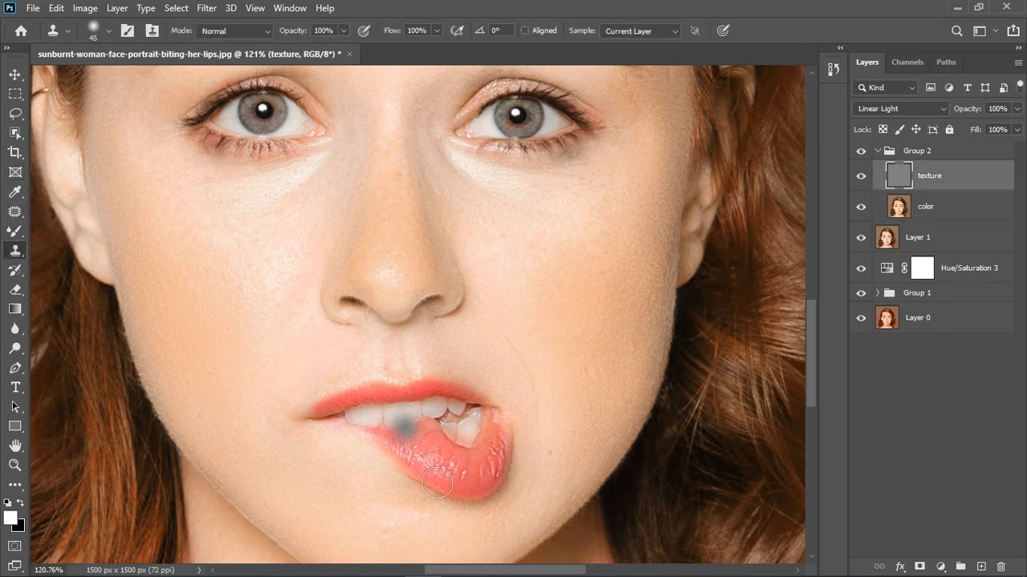
mouse_move(461, 489)
left_mouse_down()
mouse_move(433, 468)
mouse_move(443, 478)
left_mouse_up()
mouse_move(427, 444)
left_mouse_down()
mouse_move(485, 492)
mouse_move(469, 486)
mouse_move(507, 490)
left_mouse_up()
mouse_move(492, 459)
left_mouse_down()
mouse_move(513, 476)
mouse_move(484, 494)
left_mouse_up()
left_click(350, 454)
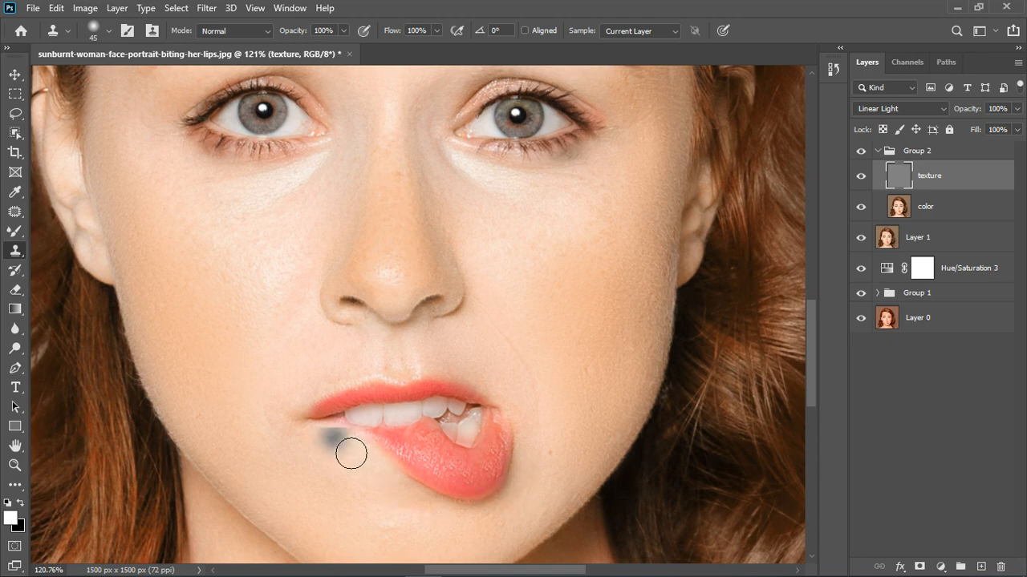
scroll(424, 449, "down", 1)
left_click(427, 446)
left_click(465, 455)
scroll(453, 412, "down", 1)
scroll(453, 412, "down", 4)
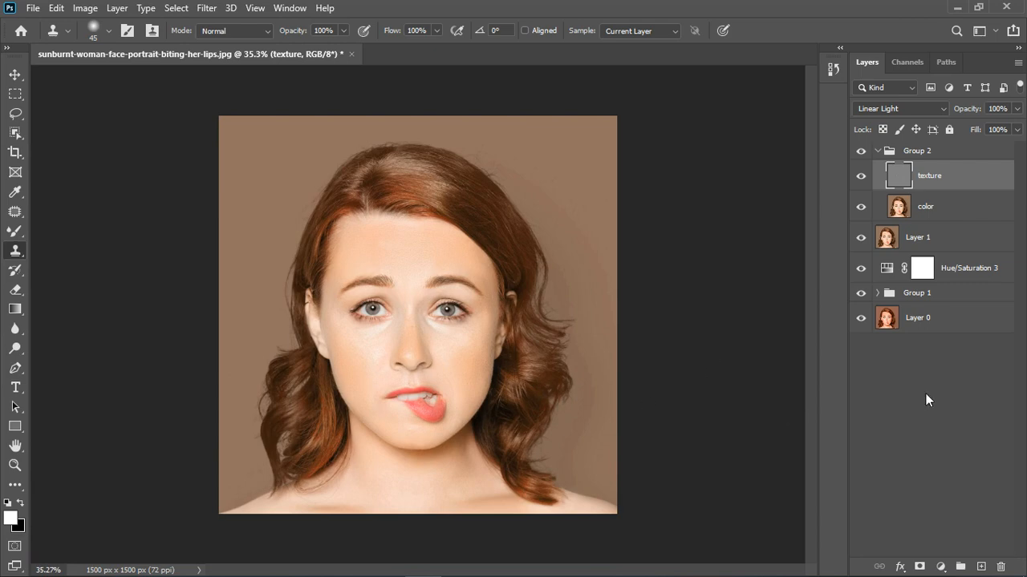
Stamp all visible layers into a new layer above Group 2 and open the Color Mixer in the Camera Raw filter for it
left_click(926, 394)
left_click(933, 154)
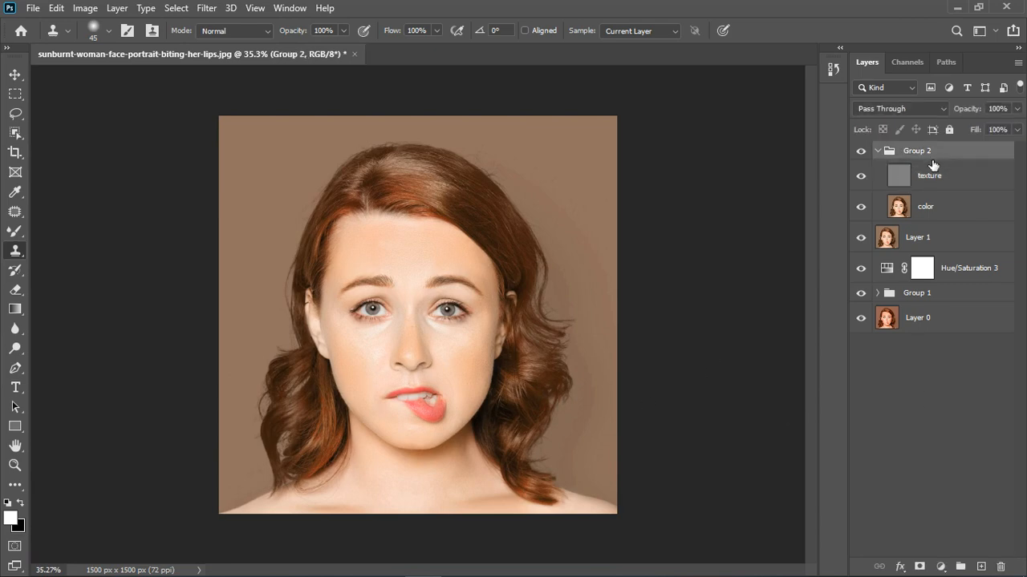
key("ctrl+shift+alt+e")
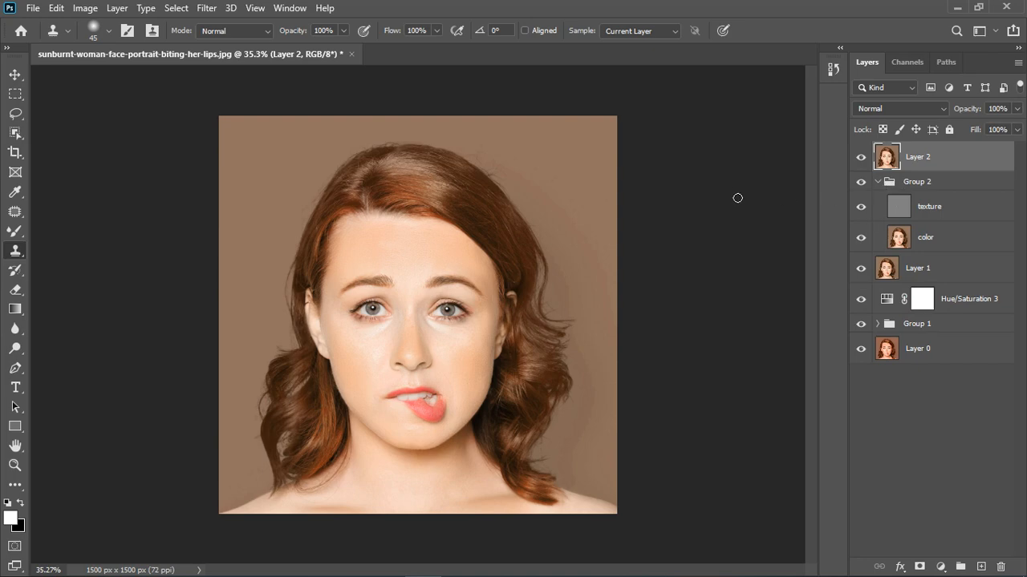
key("ctrl+shift+a")
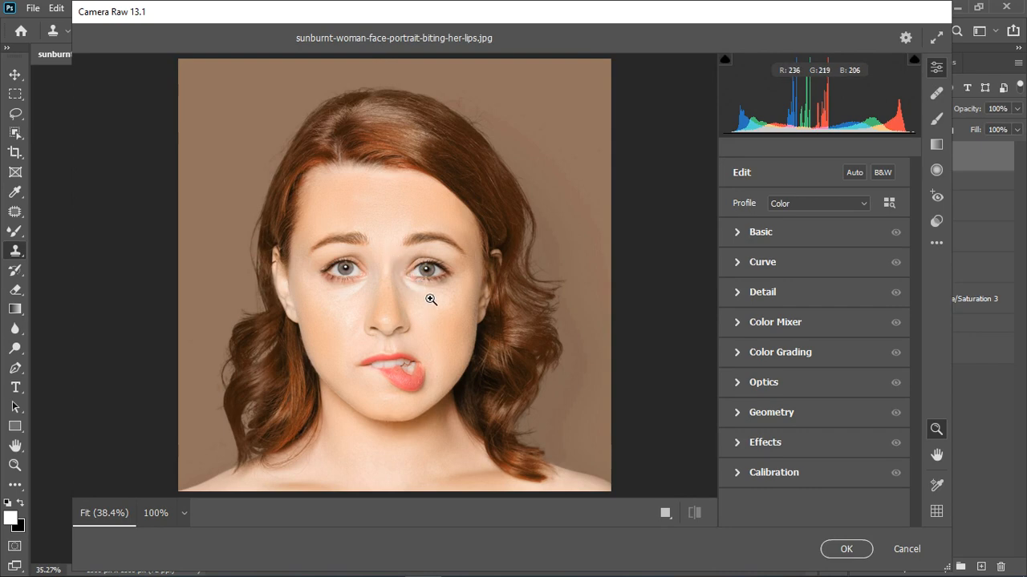
left_click(739, 321)
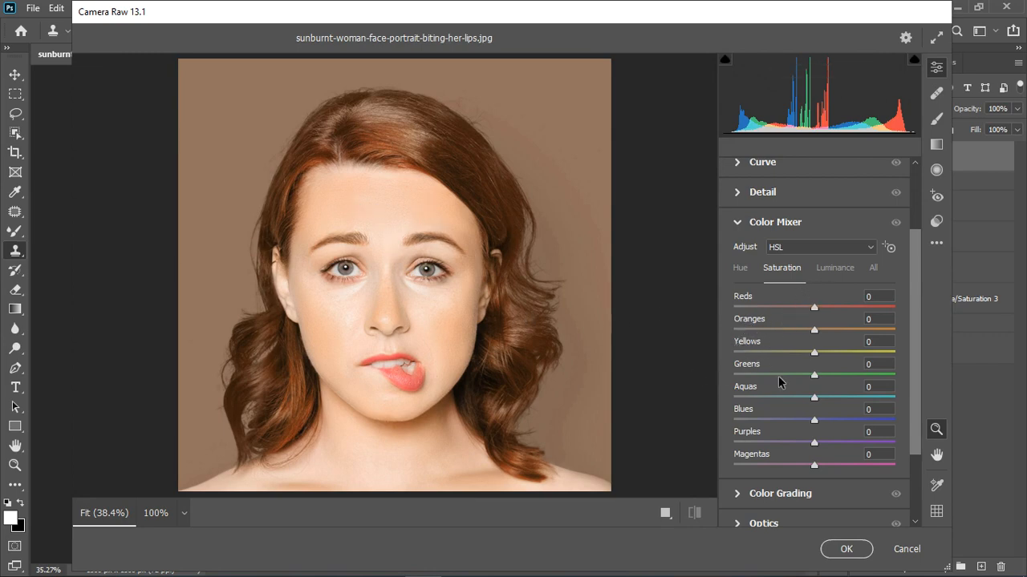
Set the Color Mixer's Oranges luminance to +7 and Yellows saturation to -42, leaving the Oranges saturation at 0
mouse_move(814, 331)
left_mouse_down()
mouse_move(891, 331)
mouse_move(818, 335)
left_mouse_up()
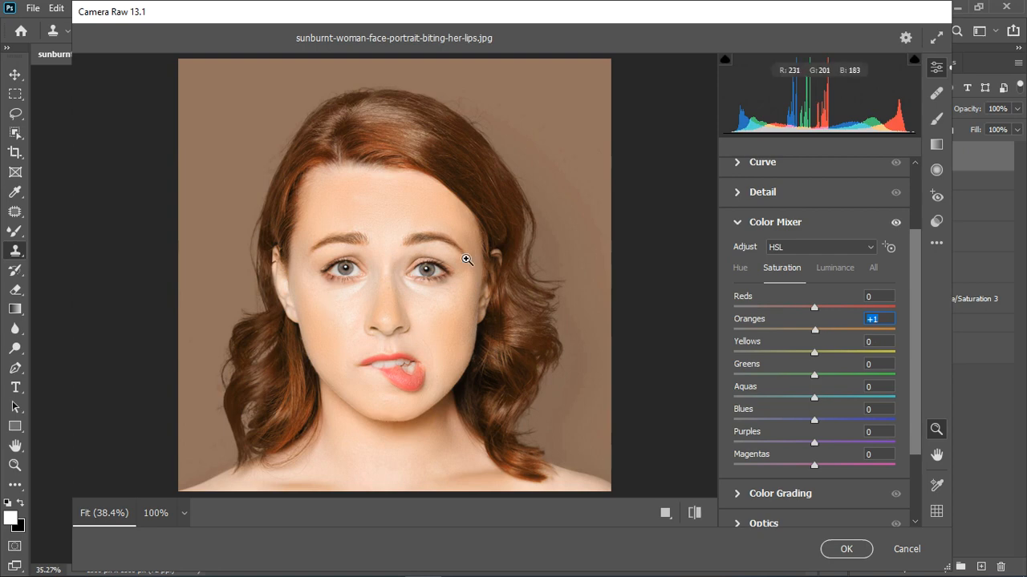
double_click(815, 331)
left_click(830, 268)
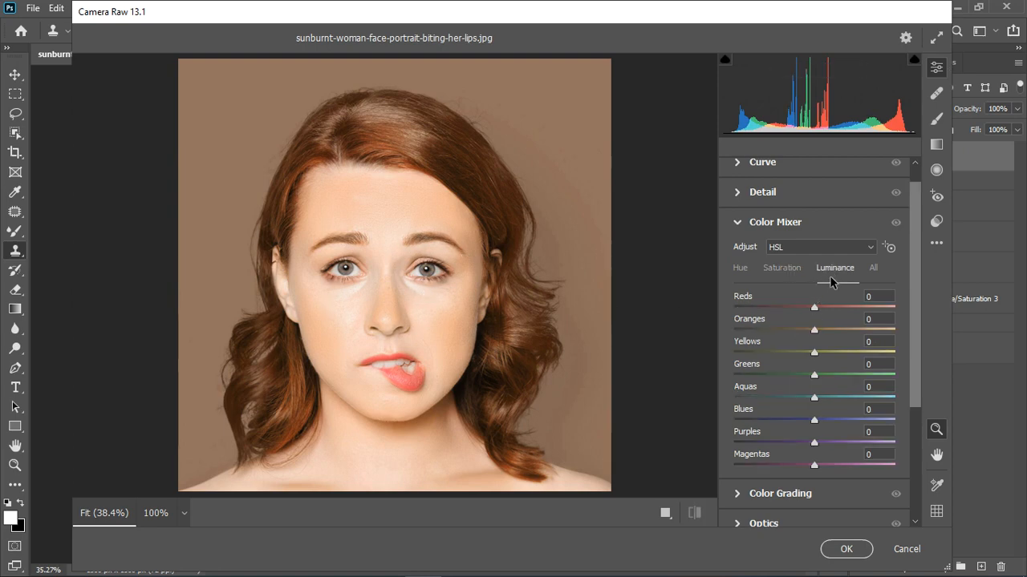
mouse_move(815, 331)
left_mouse_down()
mouse_move(841, 334)
mouse_move(822, 339)
left_mouse_up()
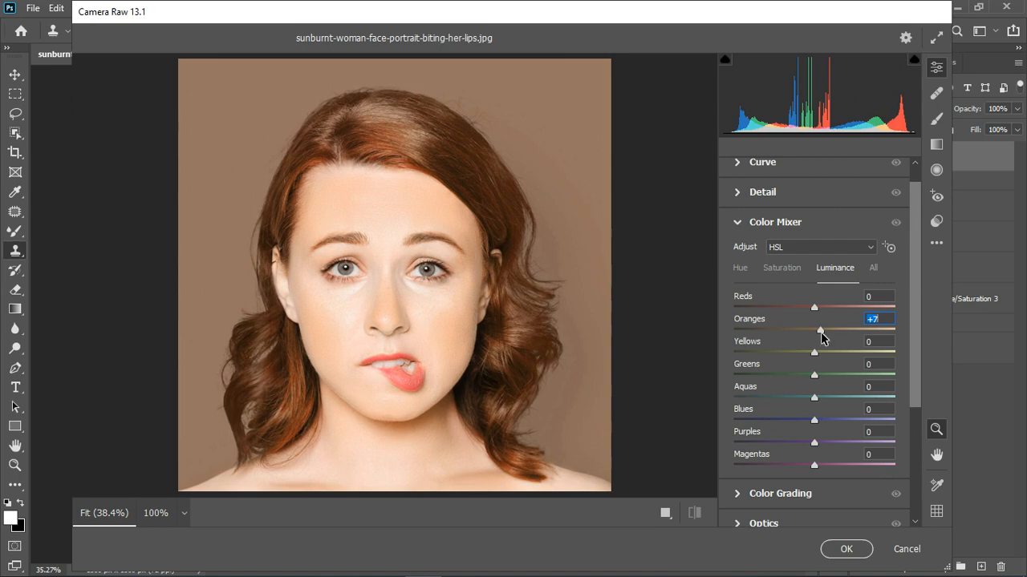
left_click(784, 270)
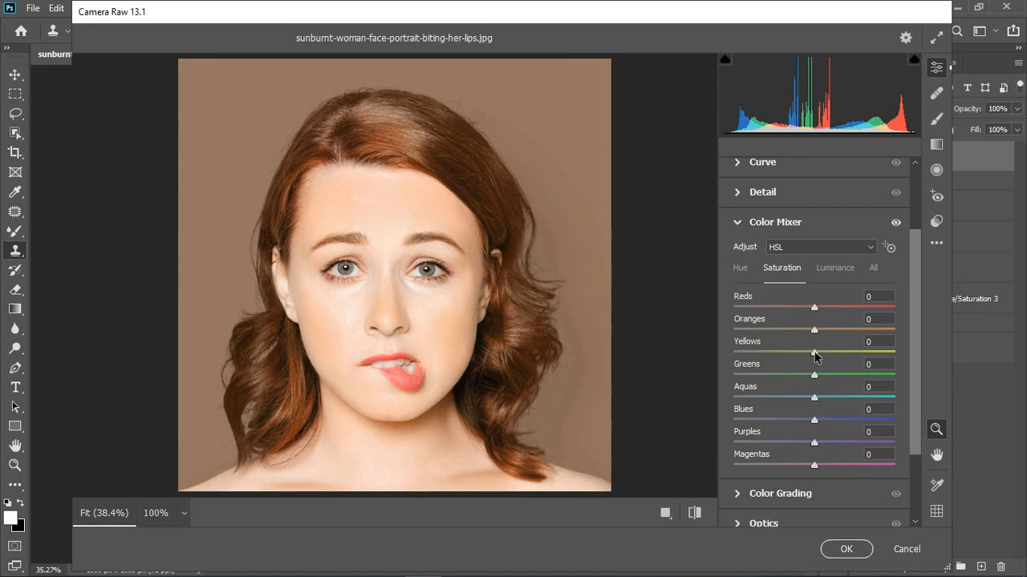
left_click_drag(814, 352, 781, 354)
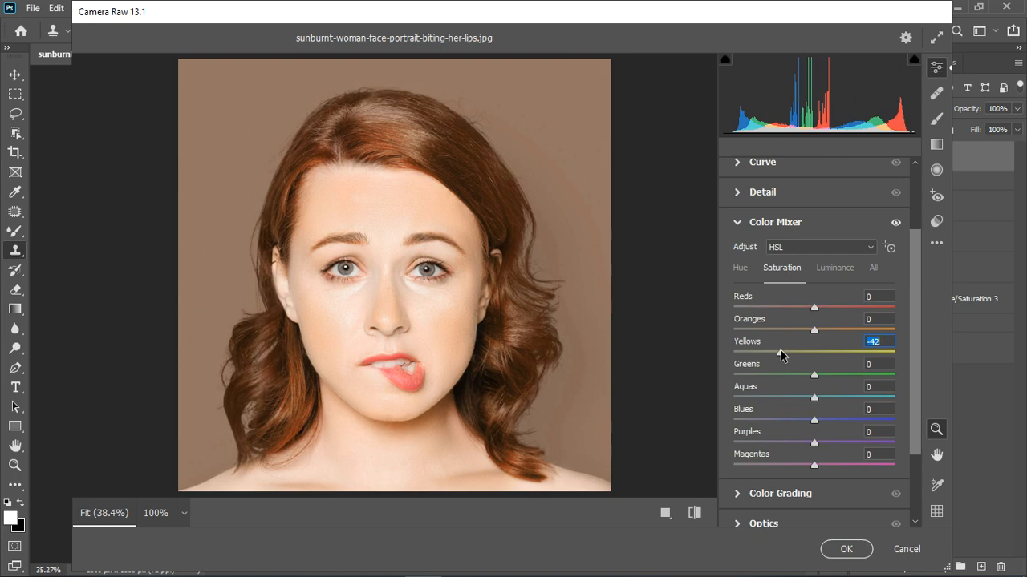
Set the Color Mixer's Reds hue to -9, and its saturation to +21 for Reds and +16 for Oranges
left_click(739, 269)
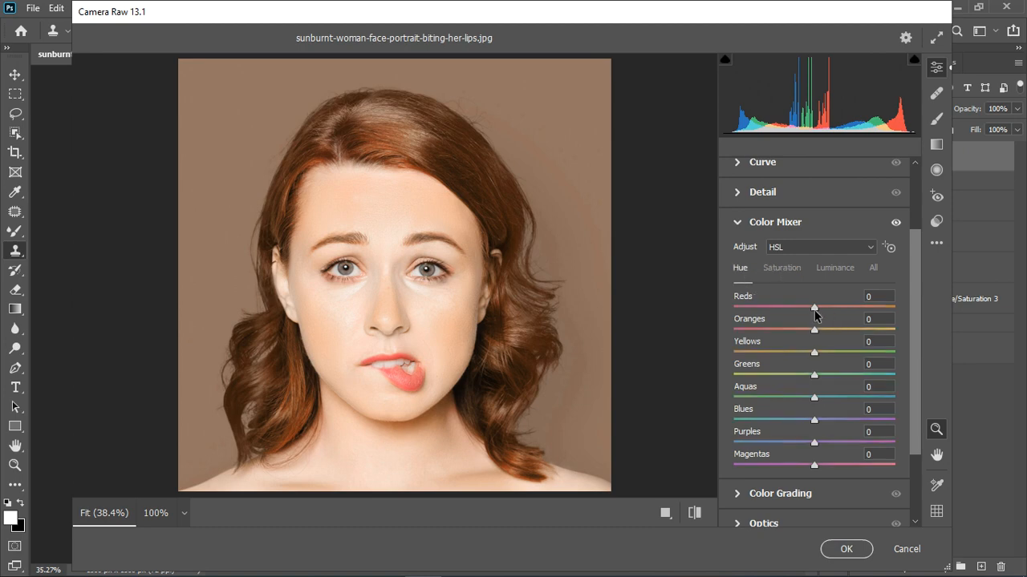
left_click_drag(800, 308, 831, 305)
left_click(793, 275)
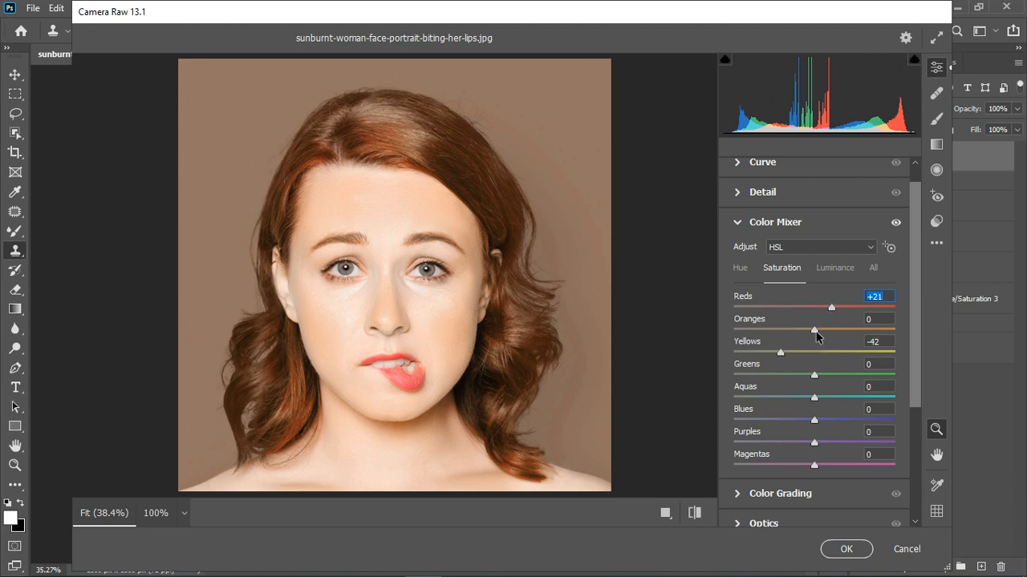
left_click_drag(816, 331, 827, 327)
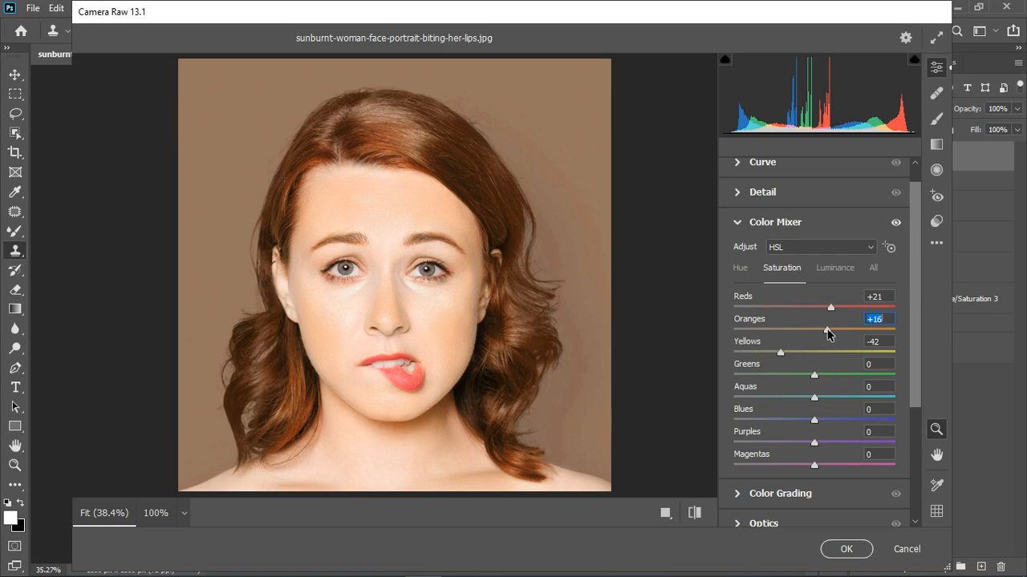
Set the Color Mixer's luminance to +13 for Oranges and +16 for Yellows
left_click(834, 270)
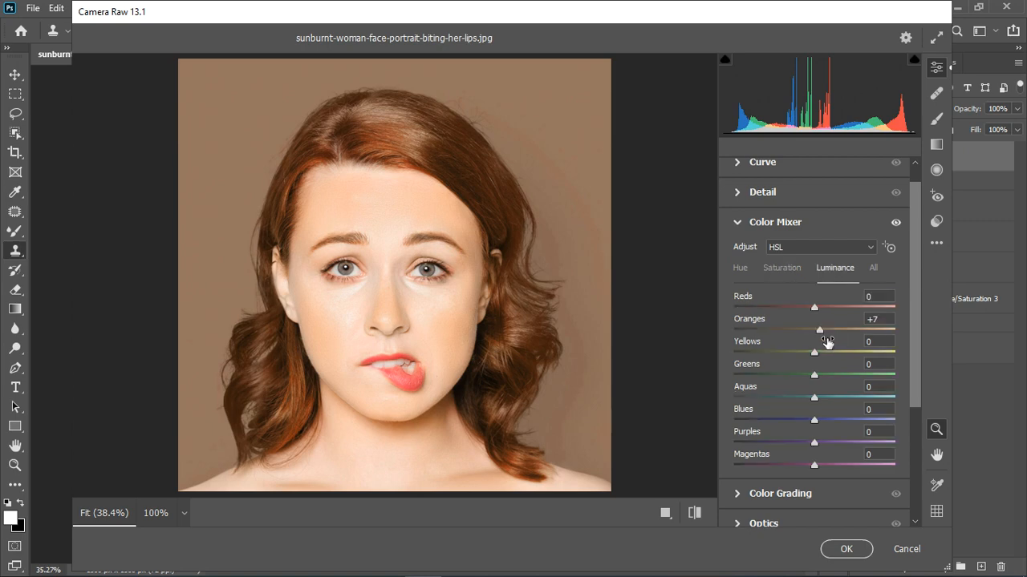
left_click_drag(815, 331, 826, 332)
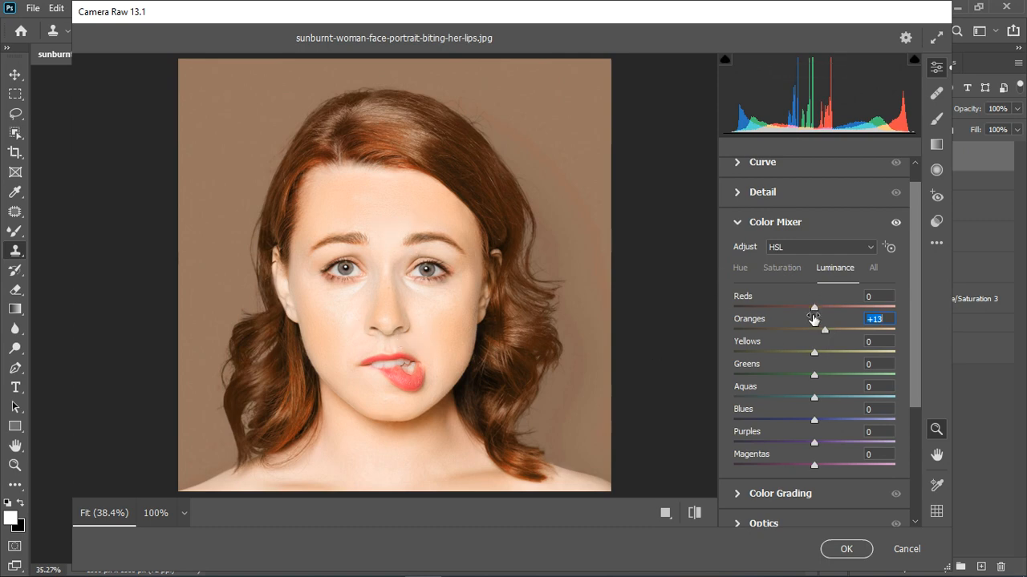
left_click_drag(815, 354, 827, 353)
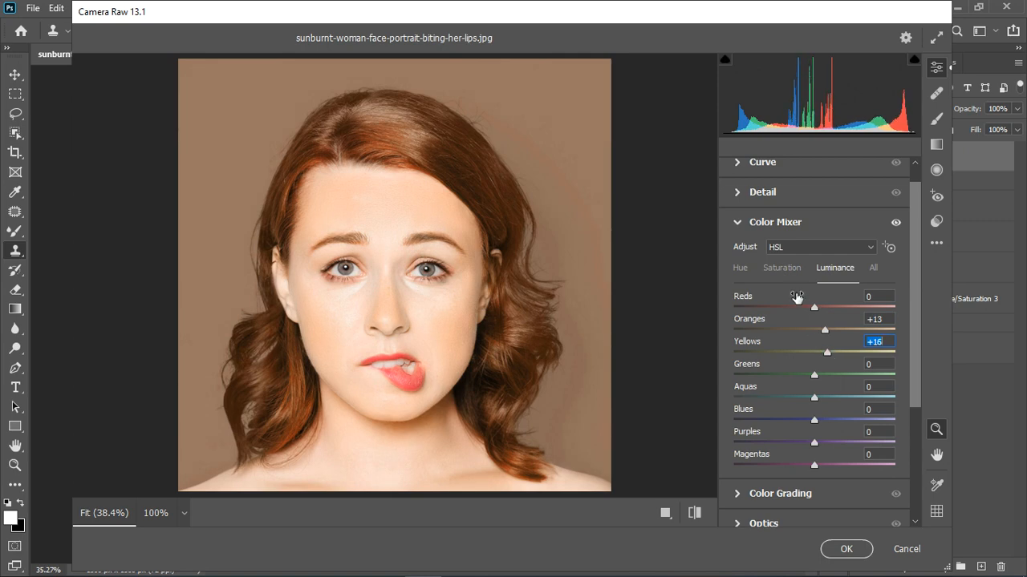
Raise the Color Mixer's Blues saturation to +47 and increase the Aquas and Purples saturation moderately
left_click(772, 268)
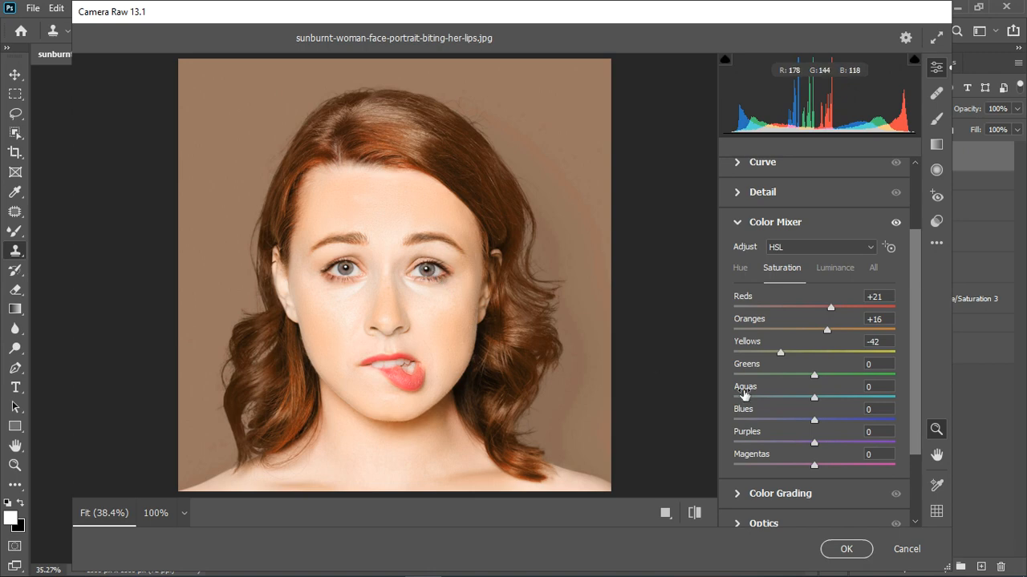
left_click(815, 421)
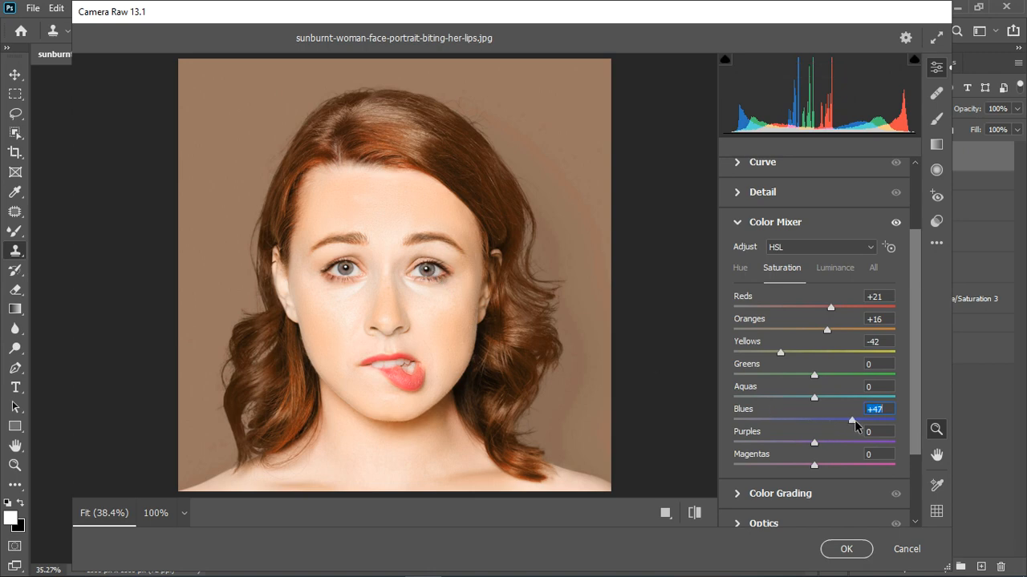
left_click_drag(815, 398, 836, 398)
left_click_drag(814, 443, 818, 444)
left_click(835, 443)
Set the Color Mixer's Blues hue to -14 and Purples hue to -15, and lower the Aquas hue slightly
left_click(740, 269)
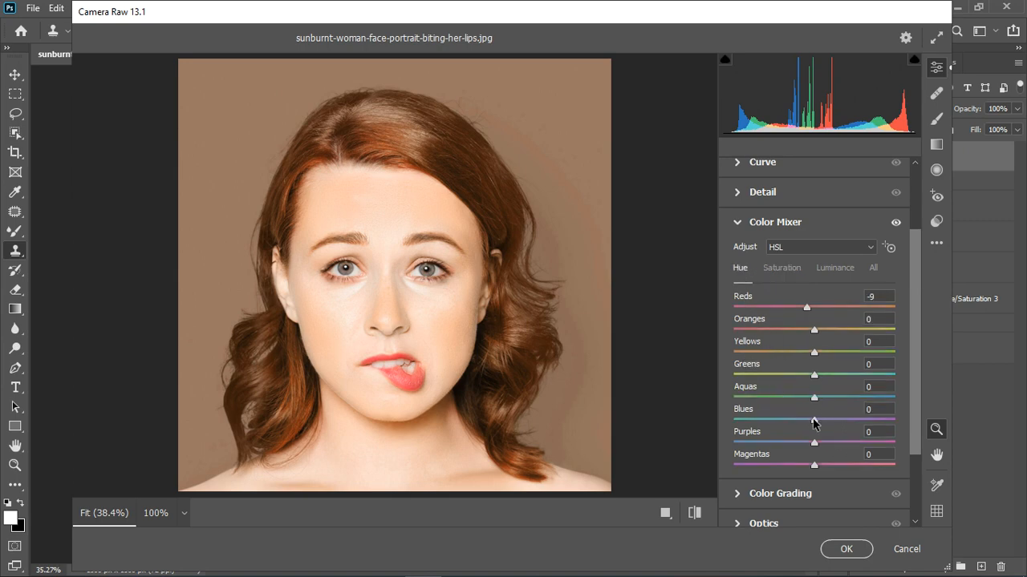
left_click_drag(814, 420, 802, 443)
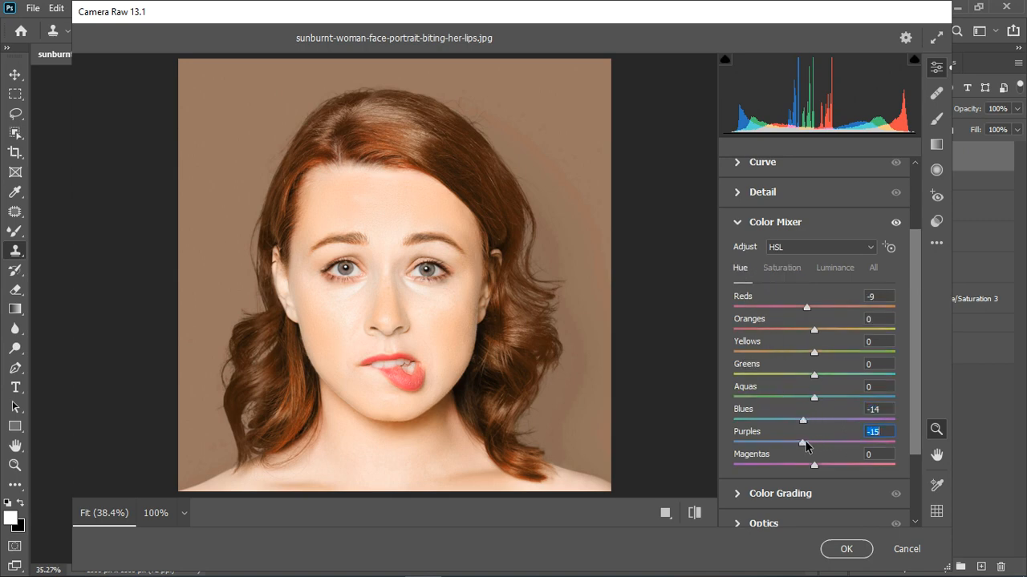
left_click_drag(815, 397, 807, 397)
left_click(741, 223)
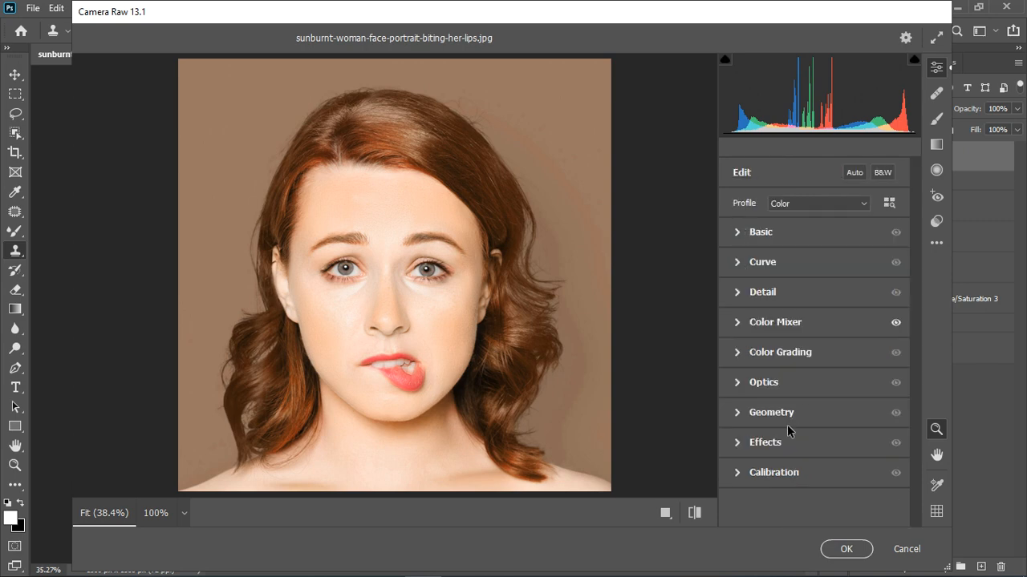
left_click(737, 473)
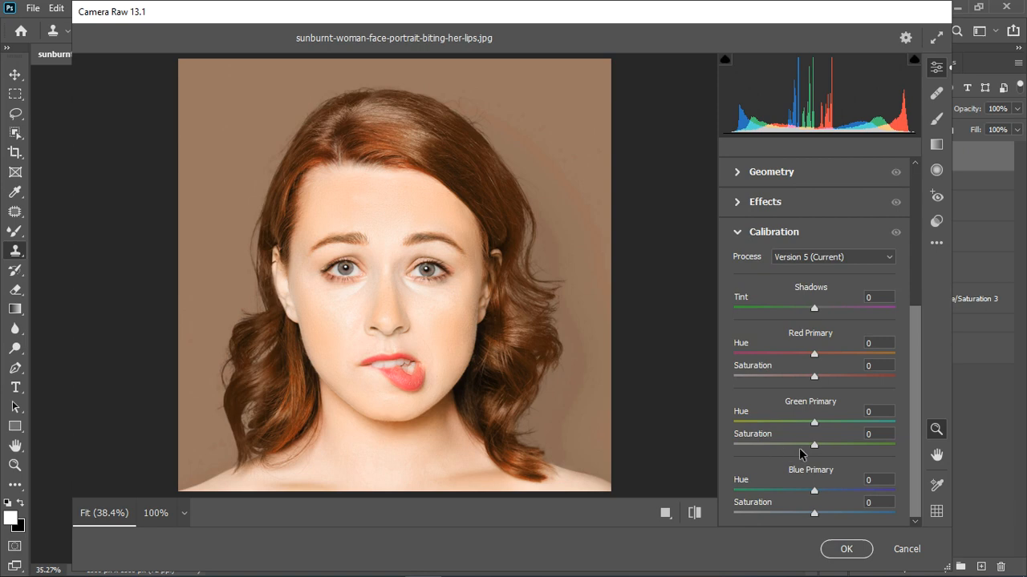
left_click(743, 236)
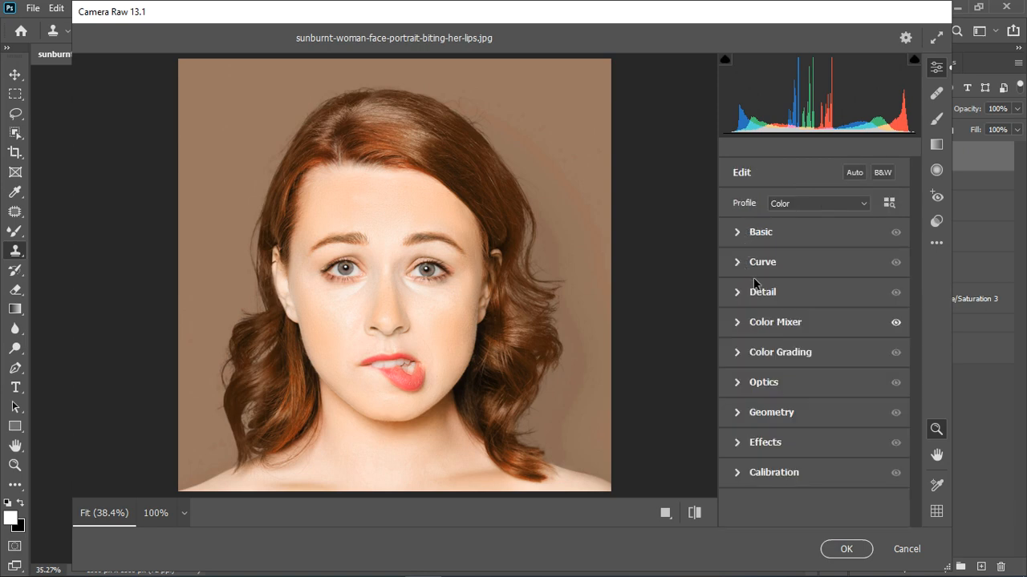
Adjust the parametric curve to Highlights -2 and Shadows -7
left_click(738, 263)
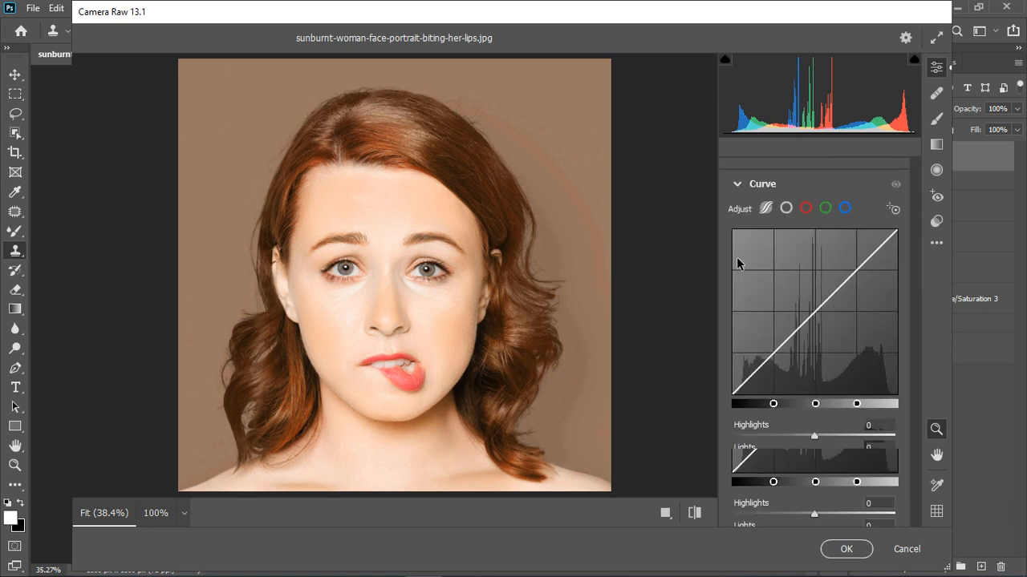
left_click_drag(867, 273, 864, 260)
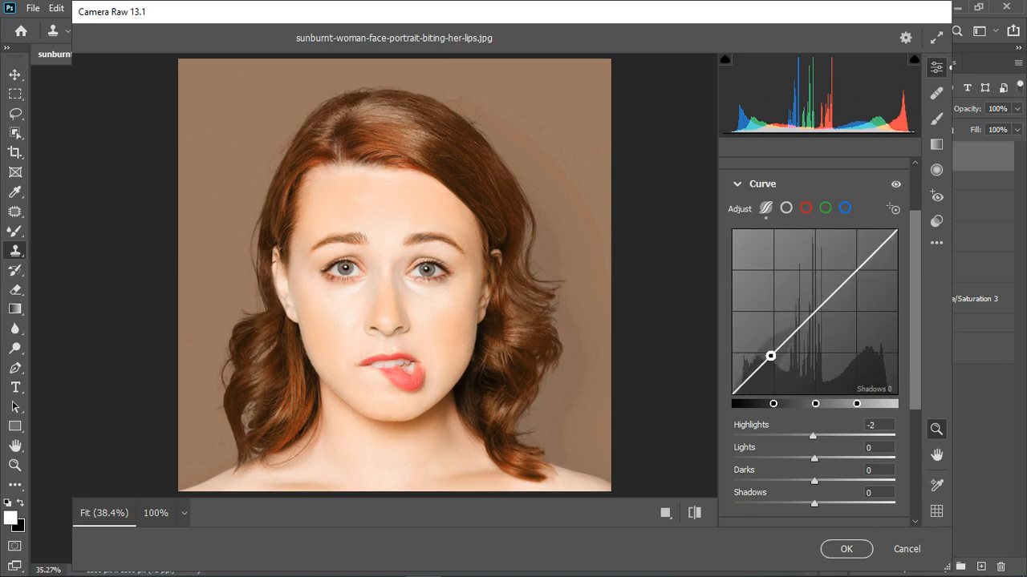
left_click_drag(770, 355, 770, 359)
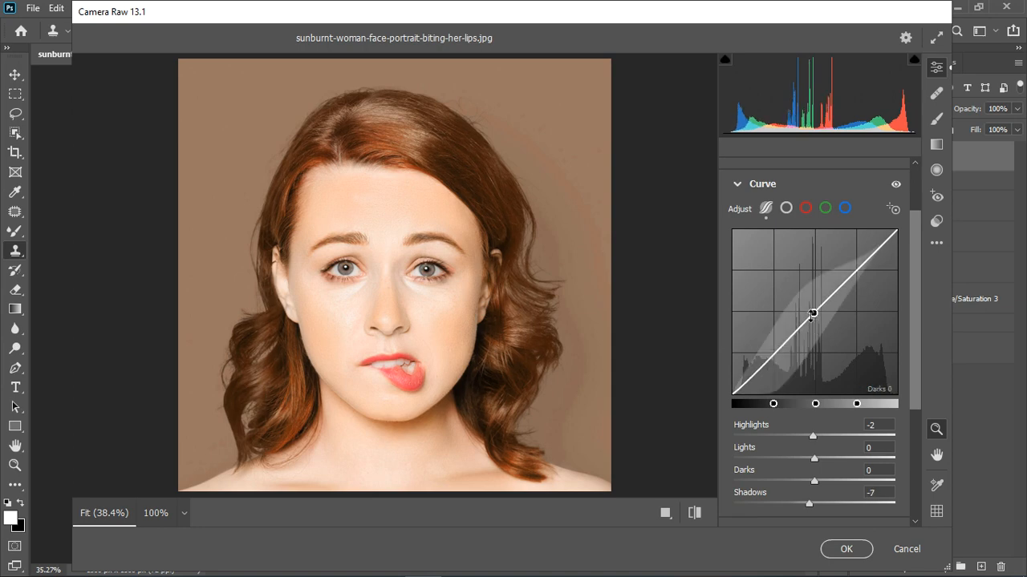
left_click(737, 186)
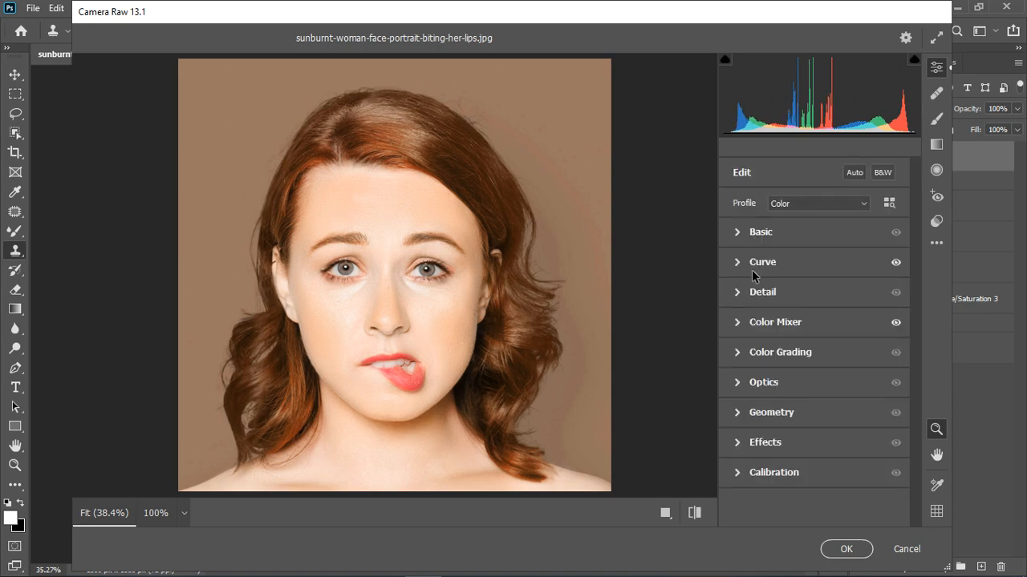
Set the Basic adjustments to Highlights -30, Whites -29, Blacks -8 and Texture +11
left_click(738, 234)
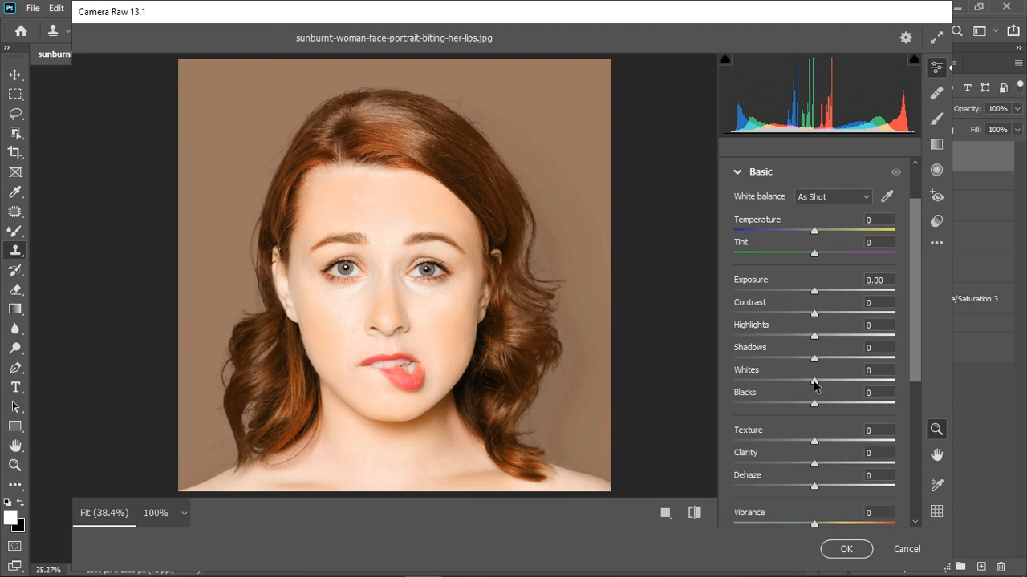
left_click_drag(814, 382, 791, 378)
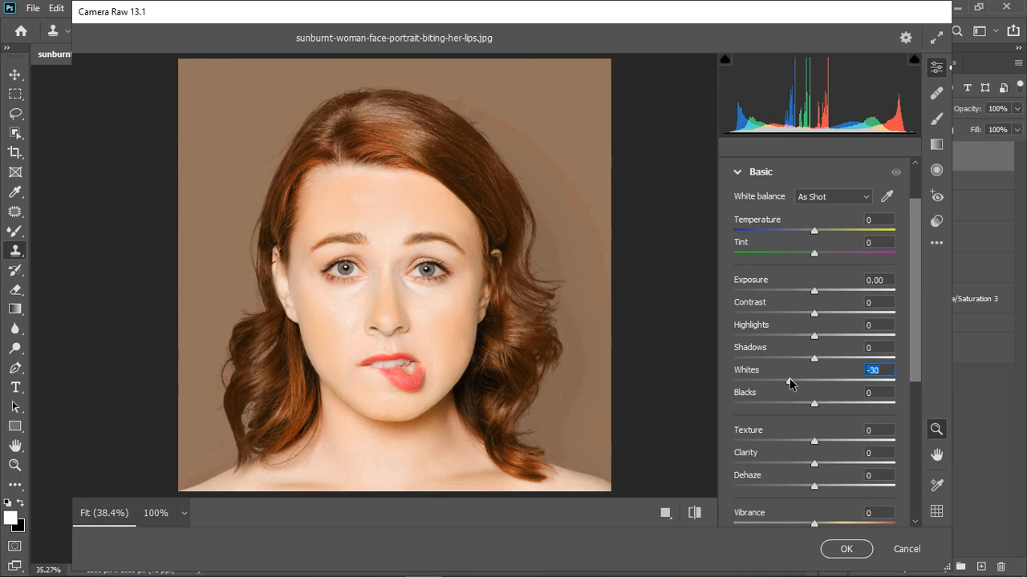
left_click(814, 336)
left_click_drag(814, 338, 791, 339)
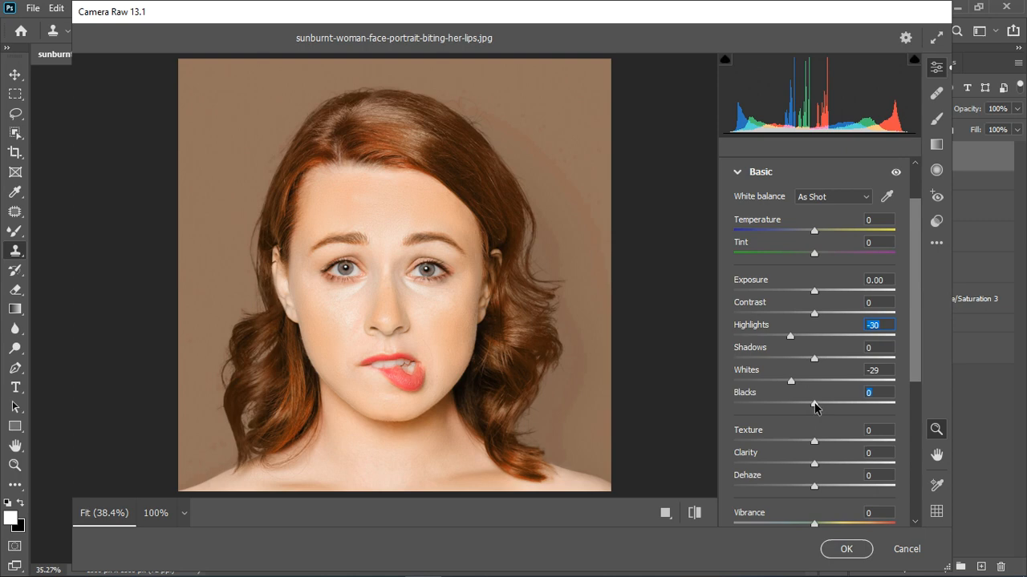
mouse_move(815, 407)
left_mouse_down()
mouse_move(798, 402)
mouse_move(809, 406)
left_mouse_up()
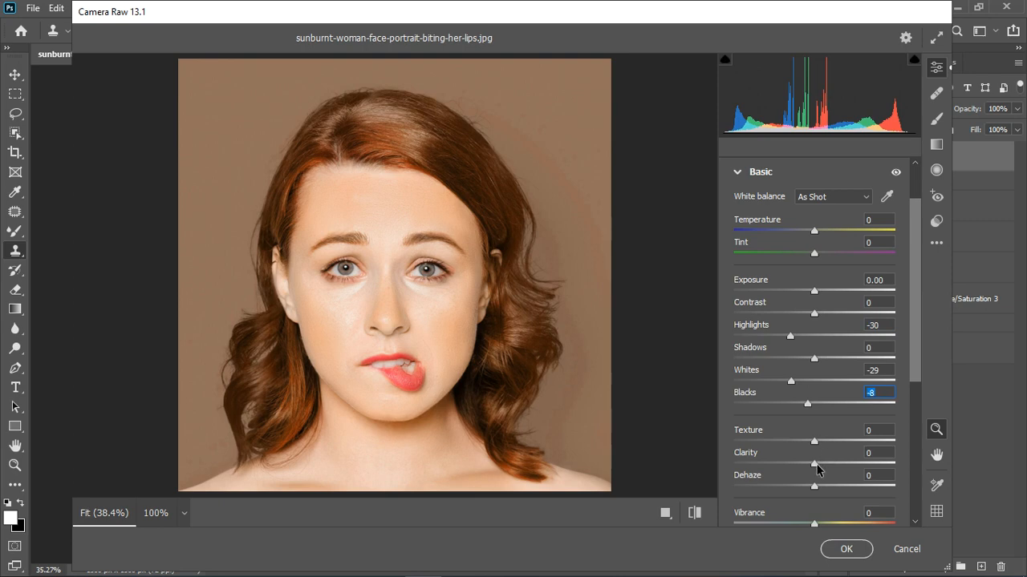
left_click_drag(814, 441, 823, 440)
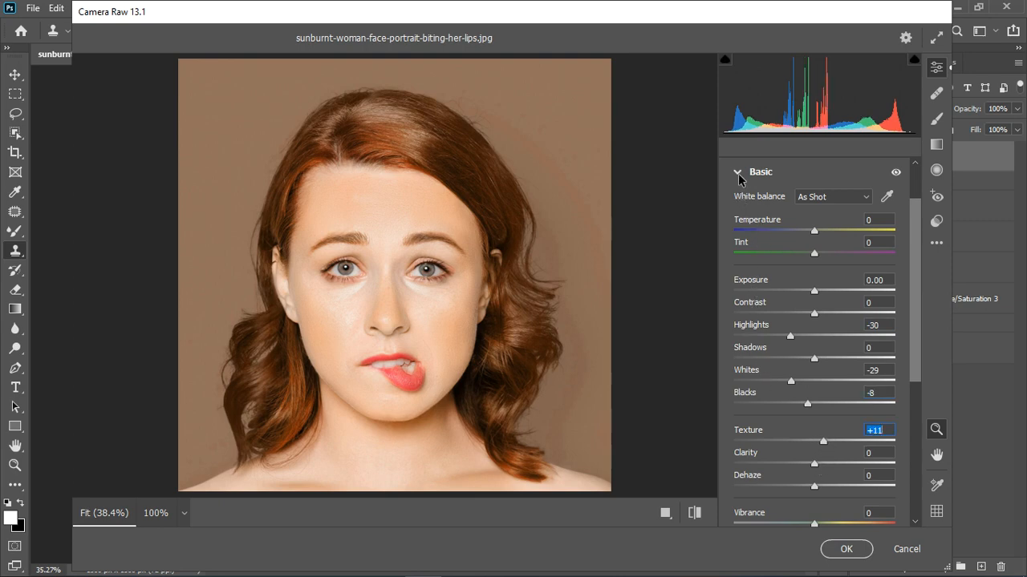
Set a custom white balance by sampling a point at the outer corner of the right-hand eye in the portrait
left_click(887, 196)
left_click(441, 279)
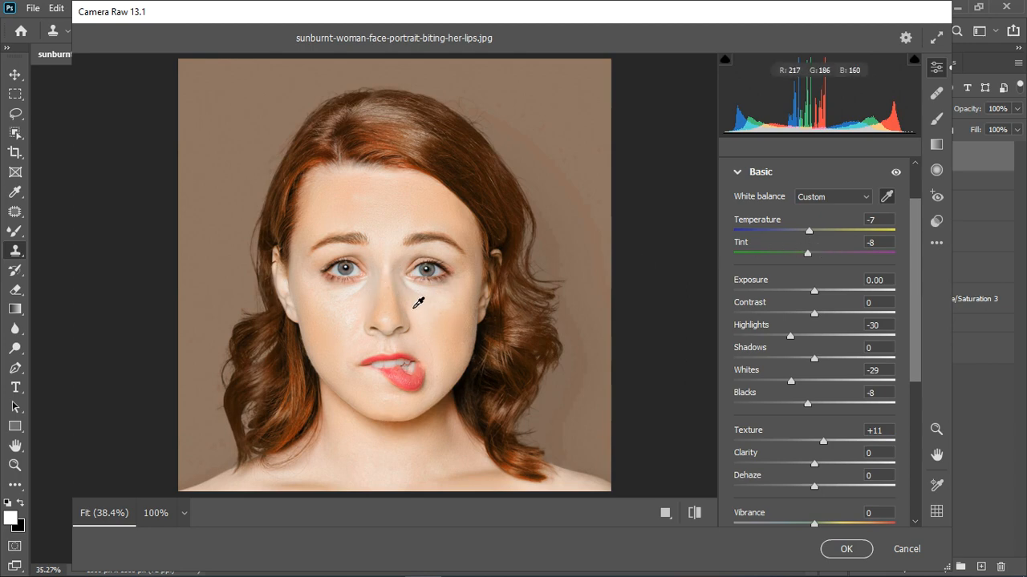
left_click(743, 173)
Calibrate the primary hues to Red +5, Green +1 and Blue -9
left_click(742, 473)
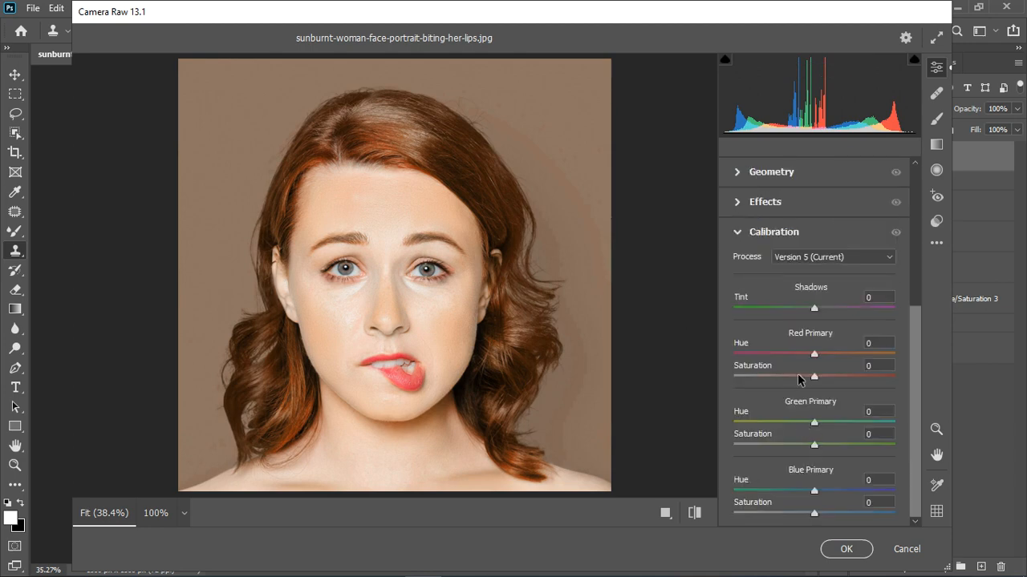
left_click(814, 354)
left_click_drag(814, 353, 819, 352)
left_click(815, 491)
left_click_drag(814, 491, 807, 491)
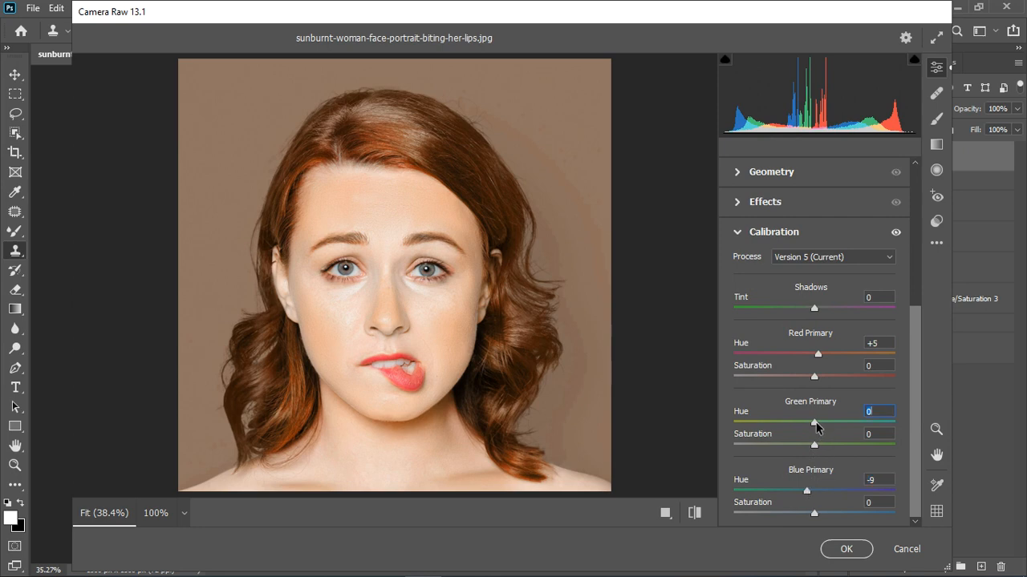
left_click_drag(815, 422, 815, 431)
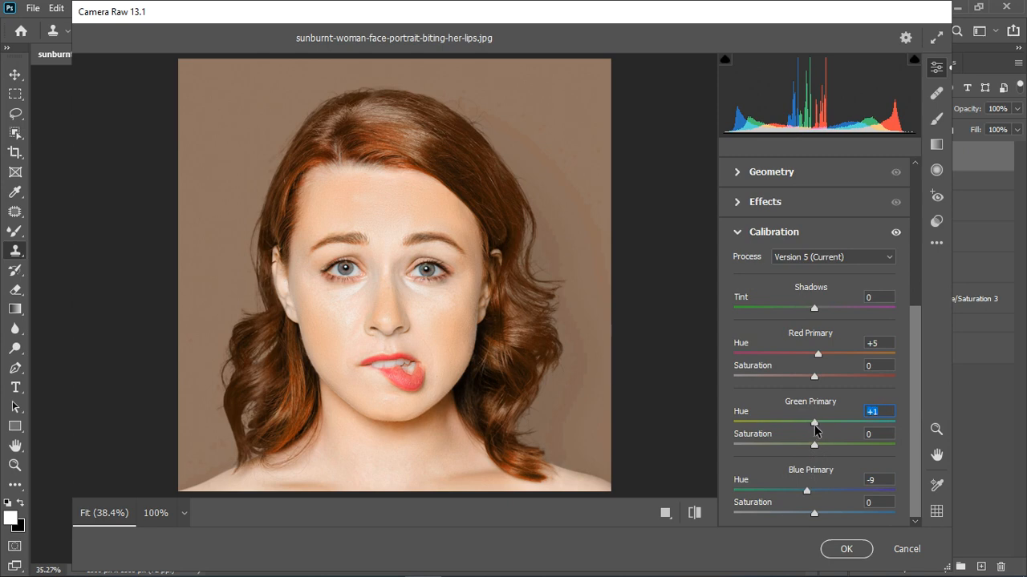
Compare the portrait without the Calibration changes, and apply the Camera Raw filter to Layer 2
left_click(897, 233)
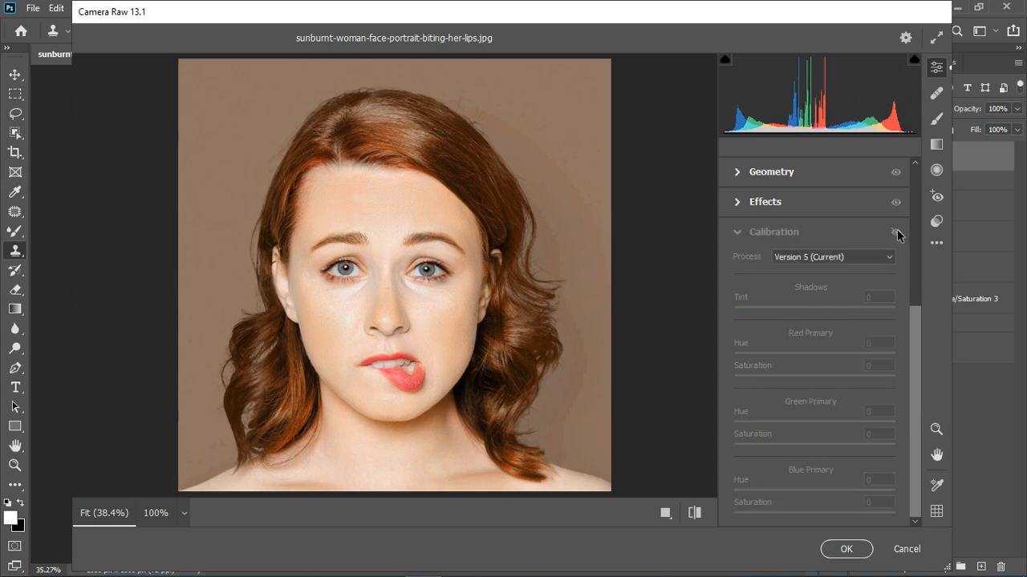
left_click(737, 233)
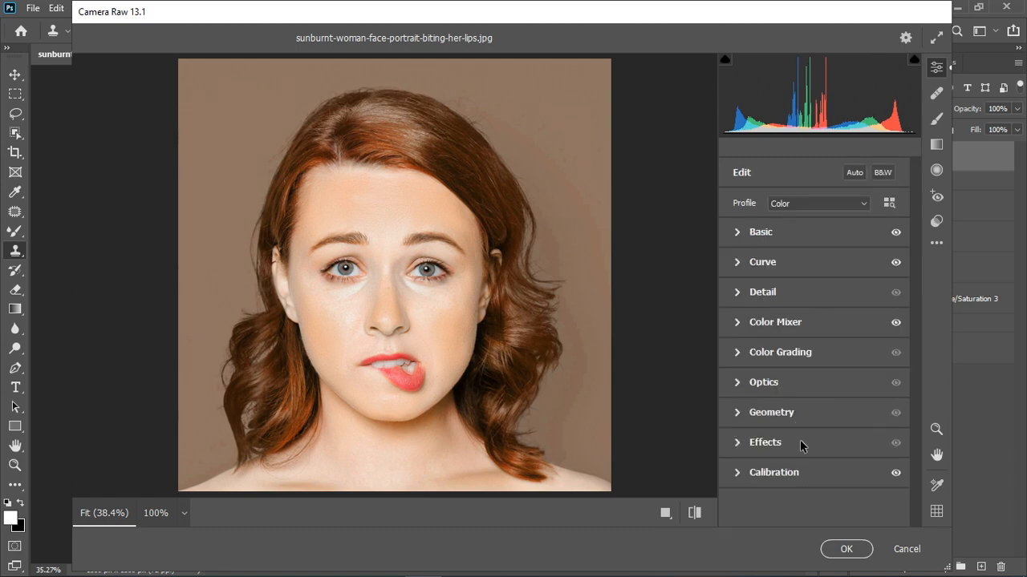
left_click(842, 550)
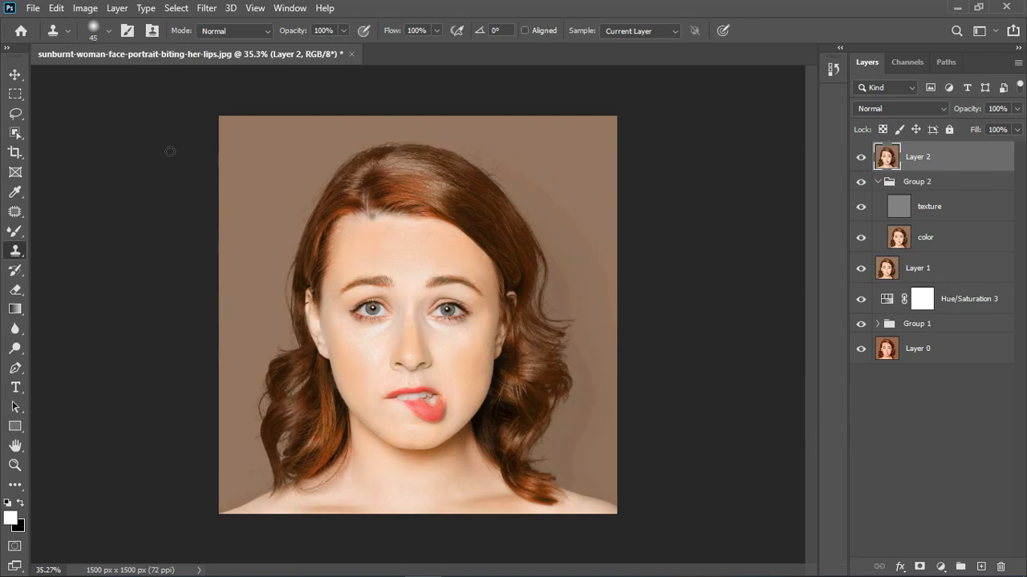
Switch to the Move tool, inspect the filtered portrait up close and collapse Group 2
left_click(14, 75)
scroll(415, 330, "up", 3)
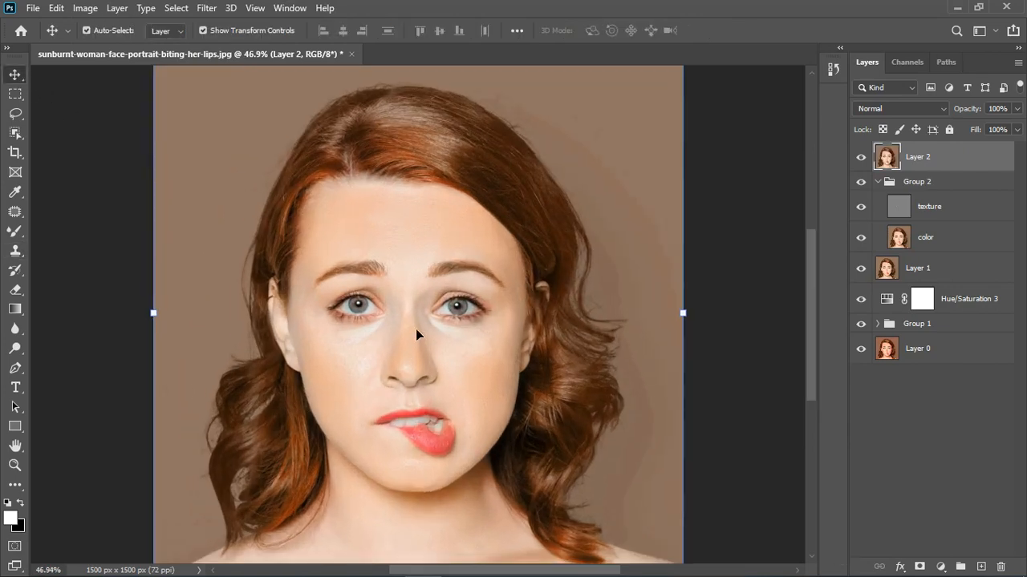
scroll(416, 330, "down", 2)
left_click(879, 182)
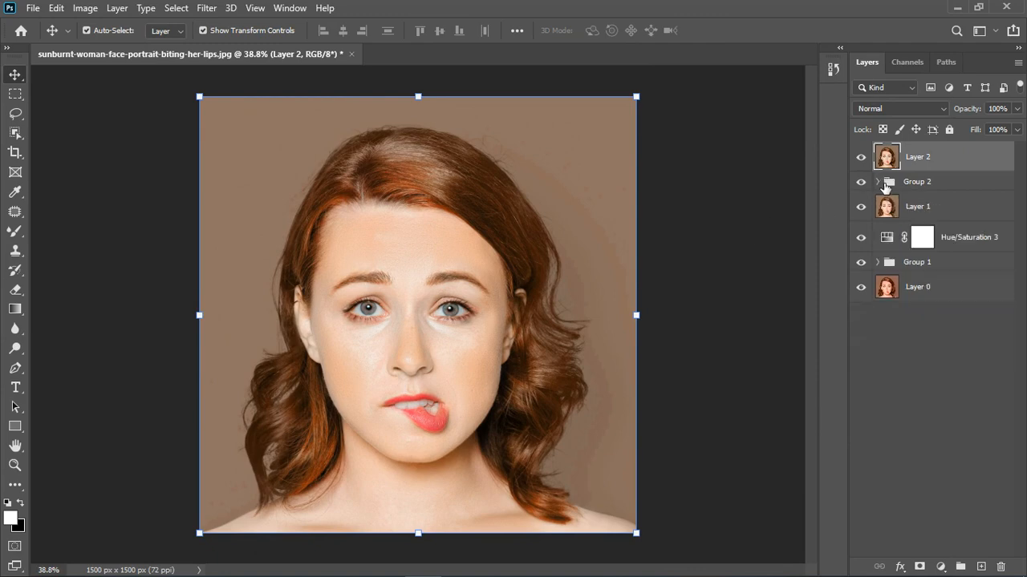
left_click(940, 566)
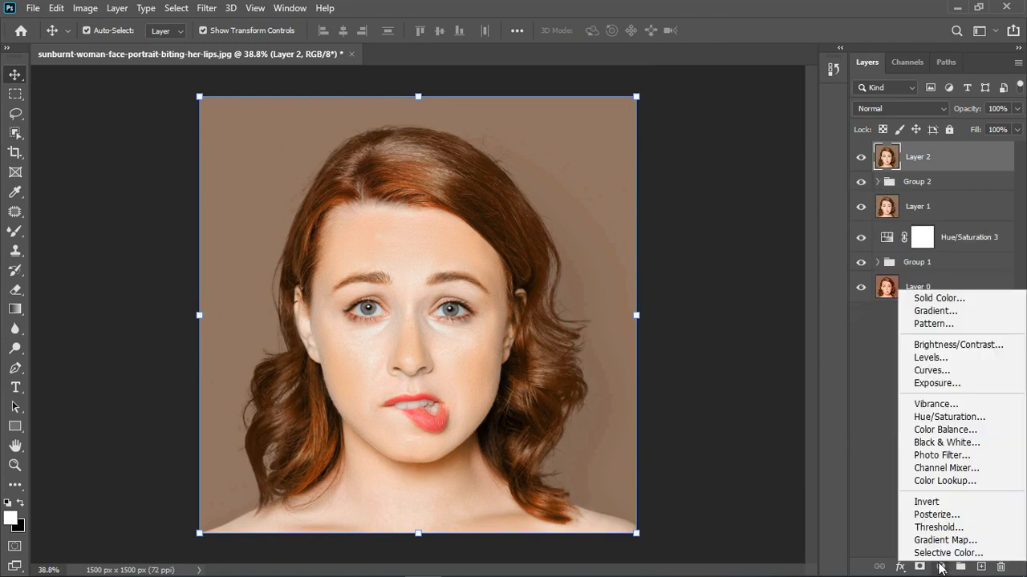
left_click(876, 404)
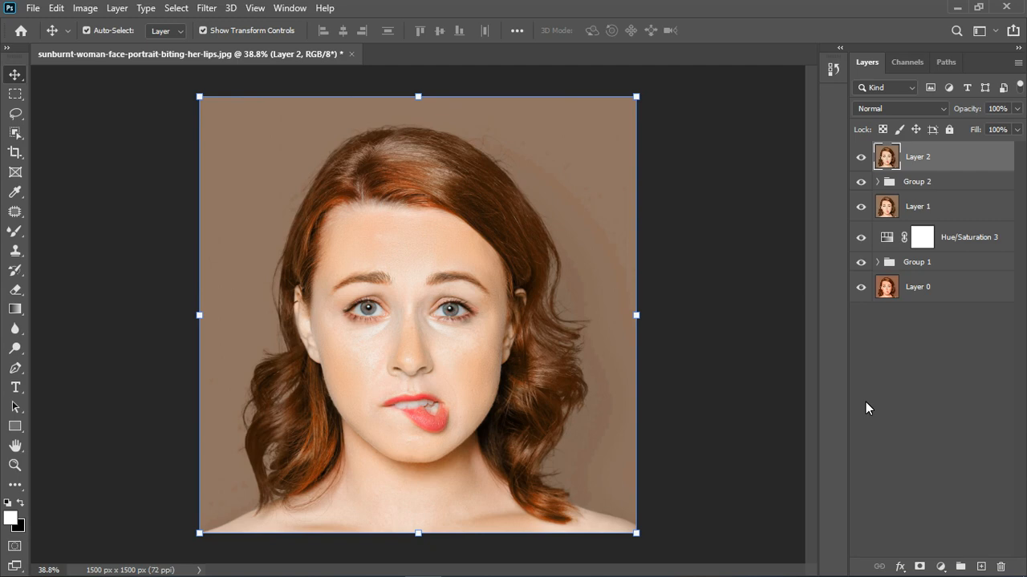
Combine Group 2, Layer 1, Hue/Saturation 3 and Group 1 into one new group
left_click(932, 184)
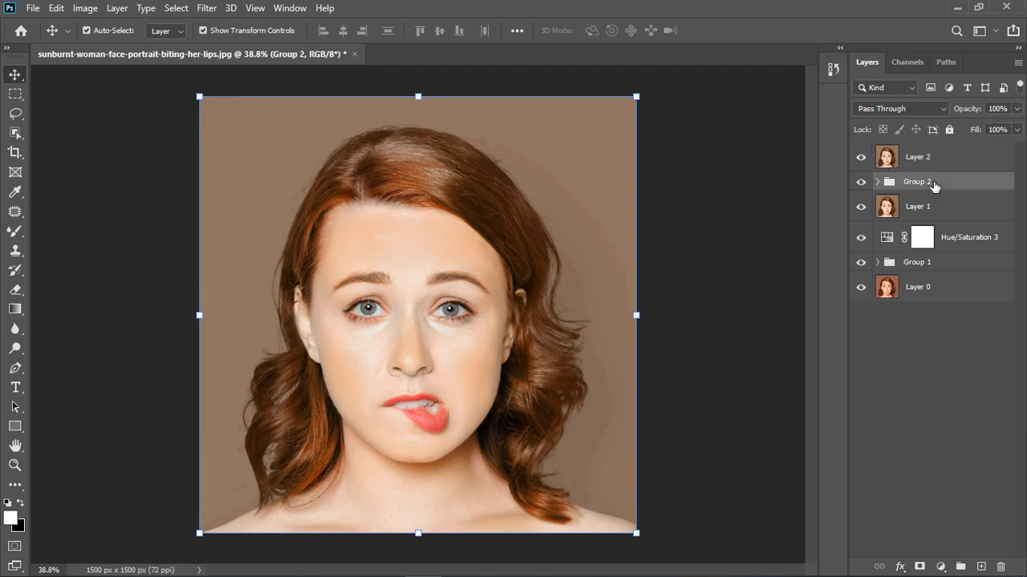
left_click(966, 262, "shift")
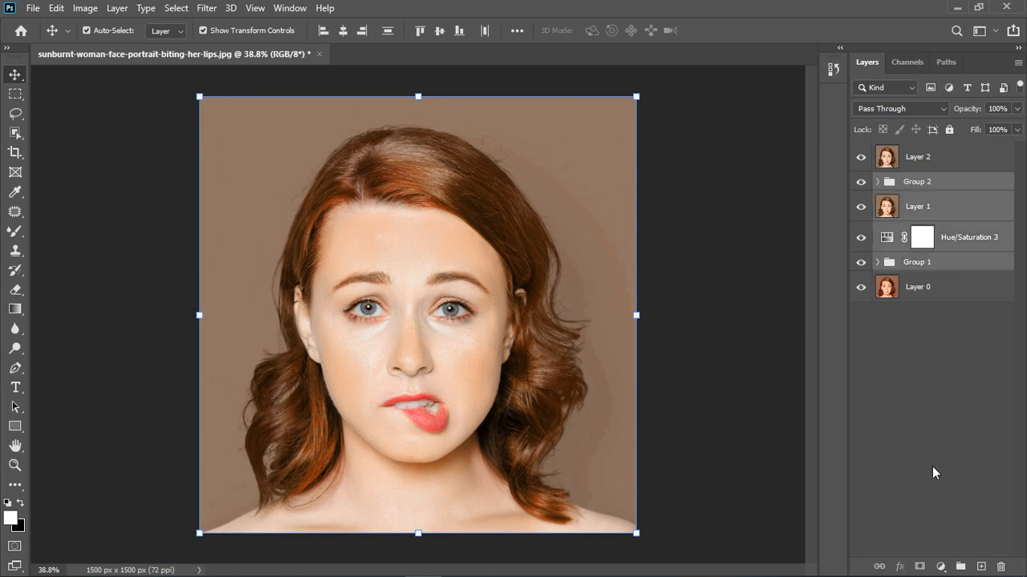
left_click(960, 567)
Hide the new group and toggle Layer 2's visibility to compare the retouched portrait with the original Layer 0
left_click(860, 181)
left_click(861, 157)
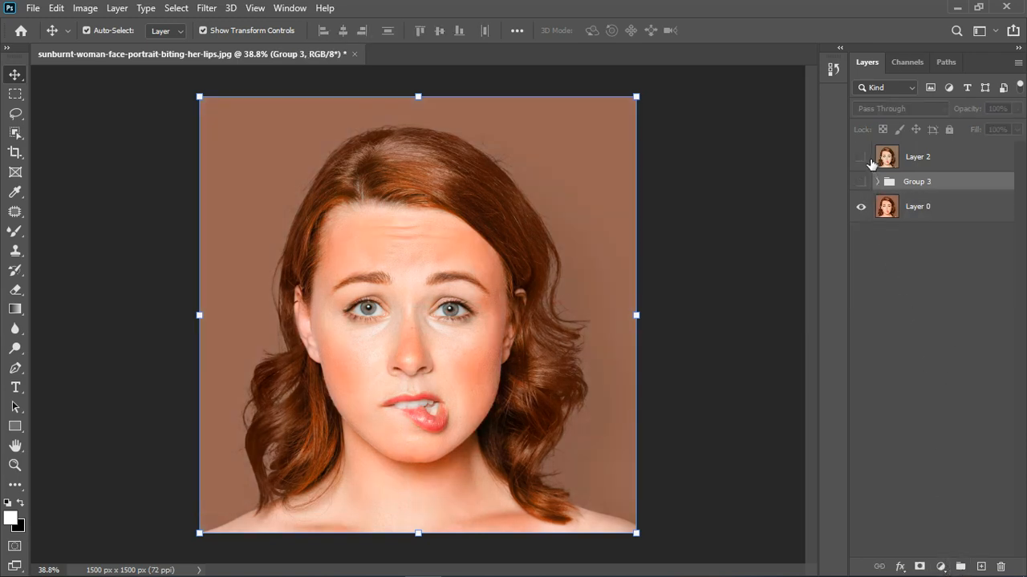
left_click(861, 157)
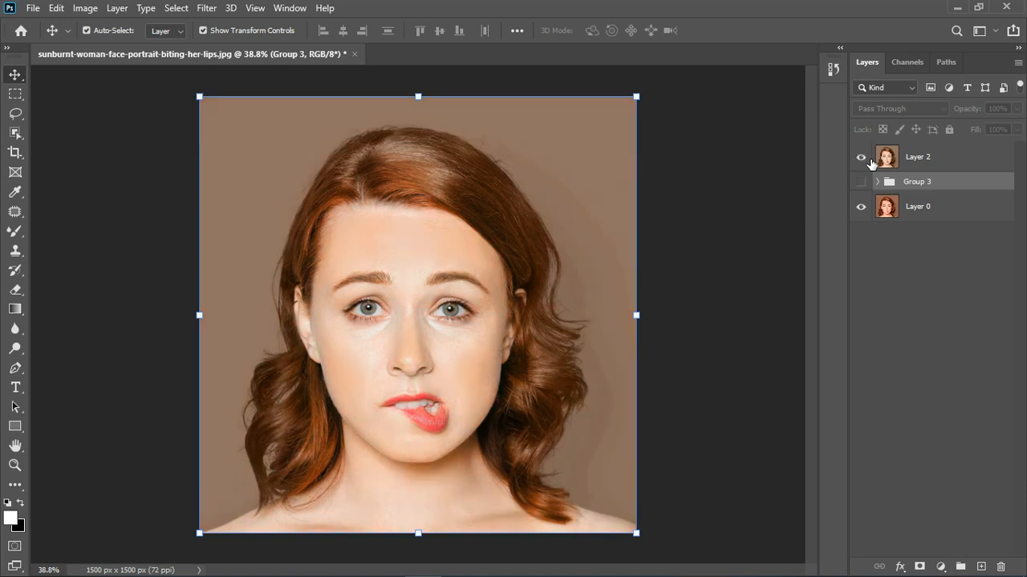
left_click(870, 159)
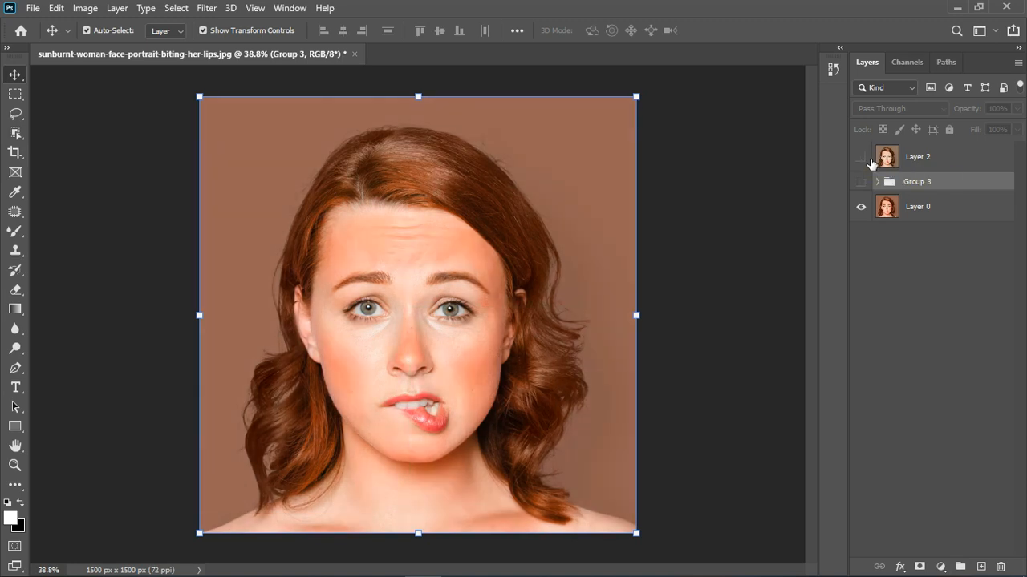
left_click(871, 163)
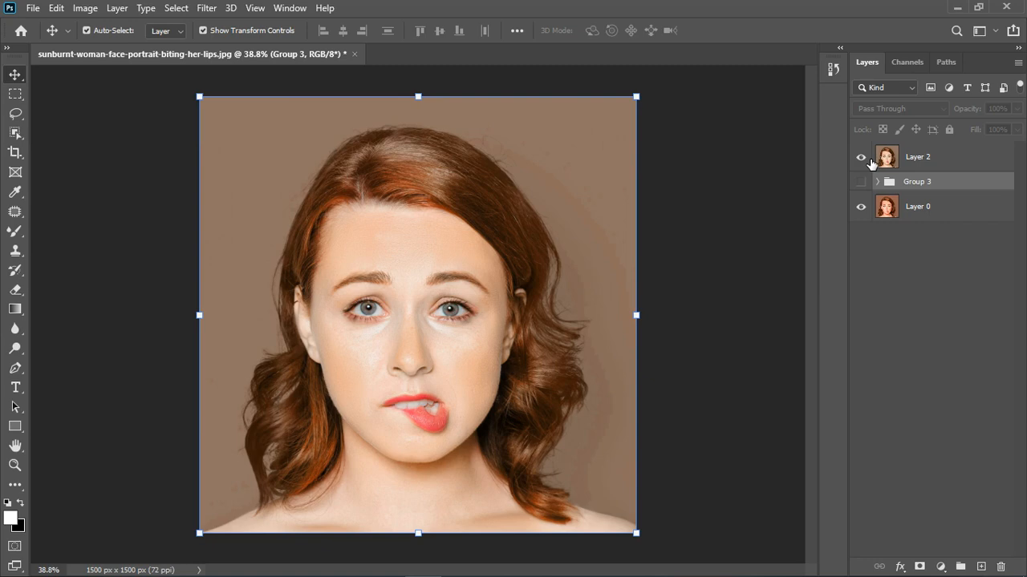